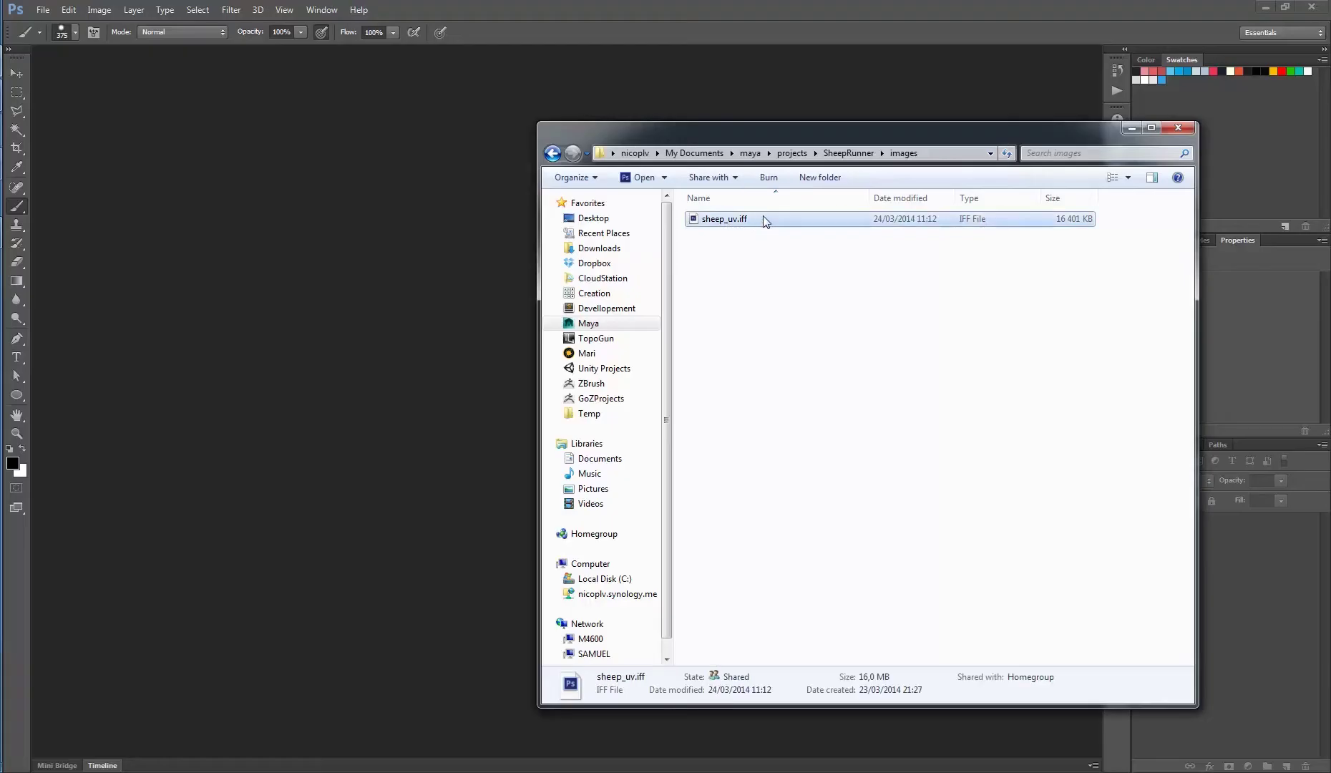
# Add a new layer beneath the UV wireframe layer of sheep_uv.iff and fill it with black.
pyautogui.click(1286, 765)
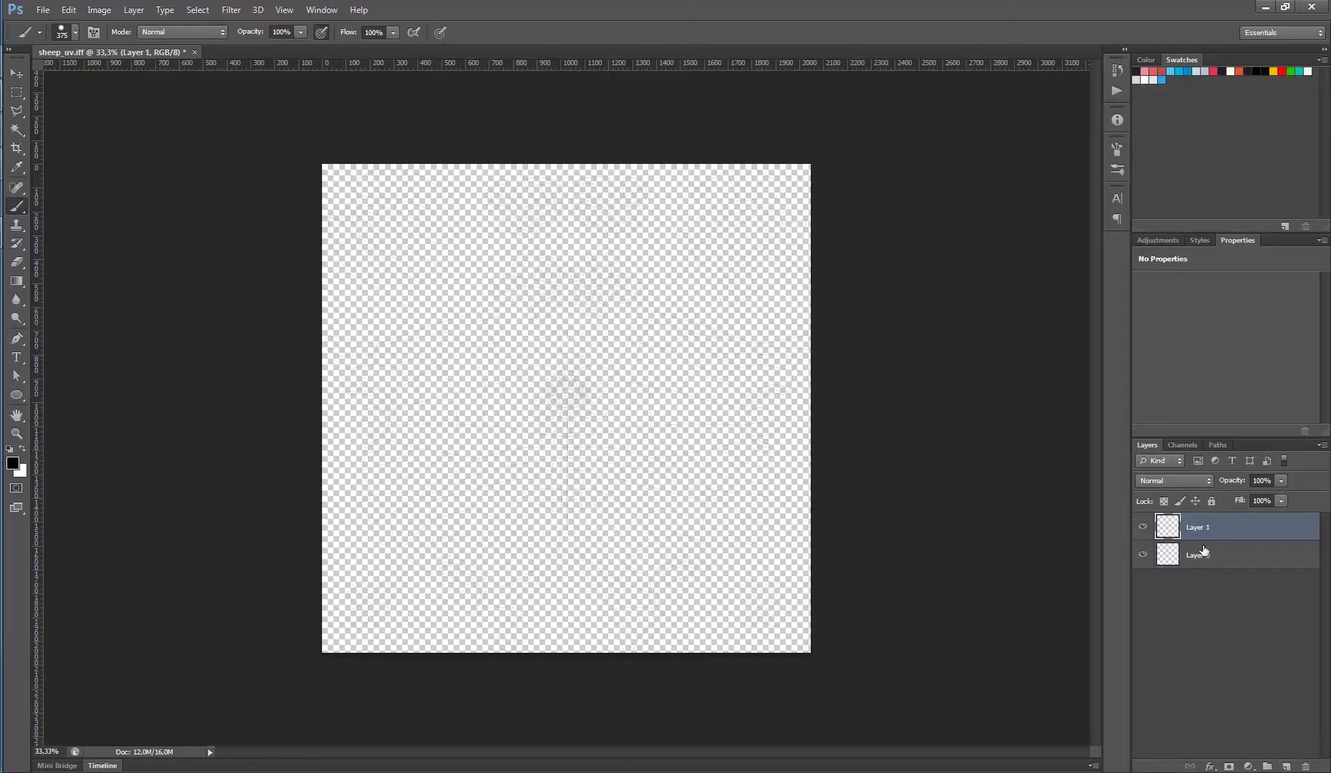
pyautogui.moveTo(1214, 528); pyautogui.dragTo(1166, 572)
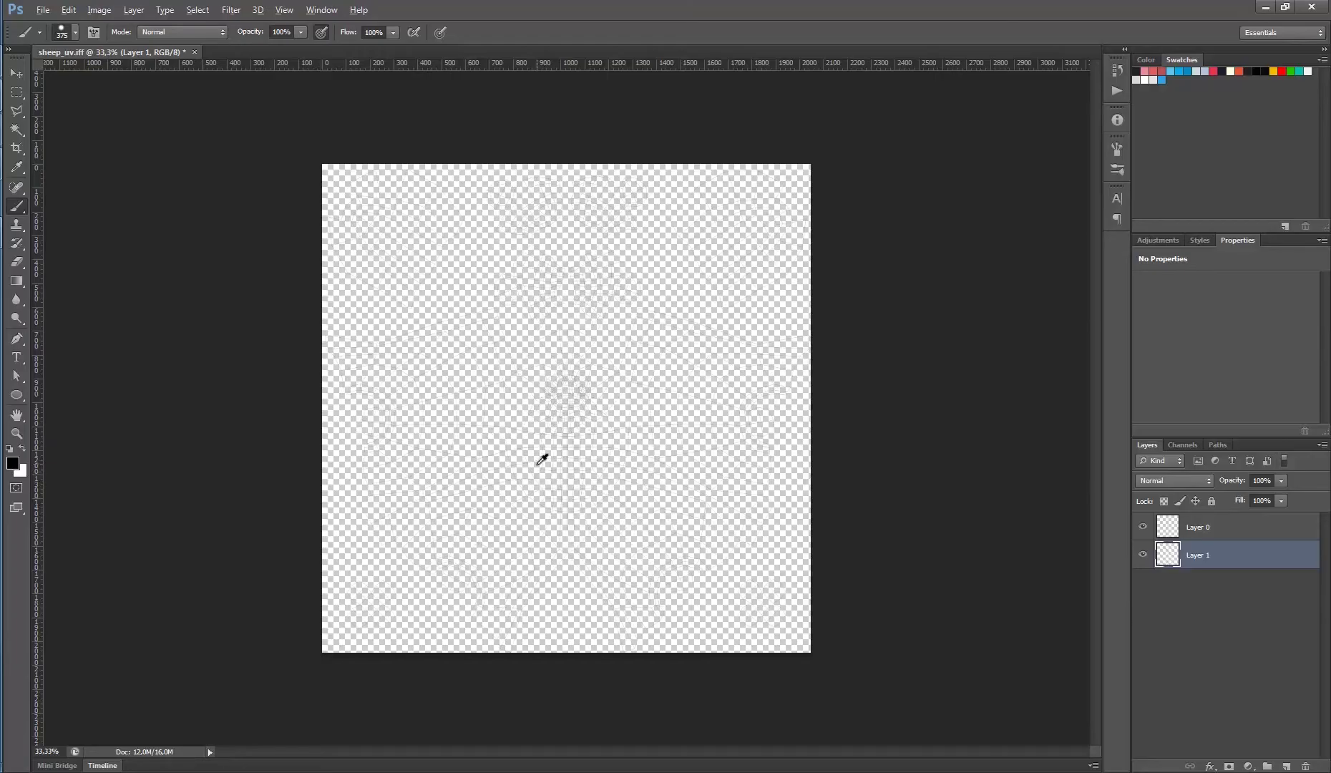
pyautogui.hotkey('alt', 'BackSpace')
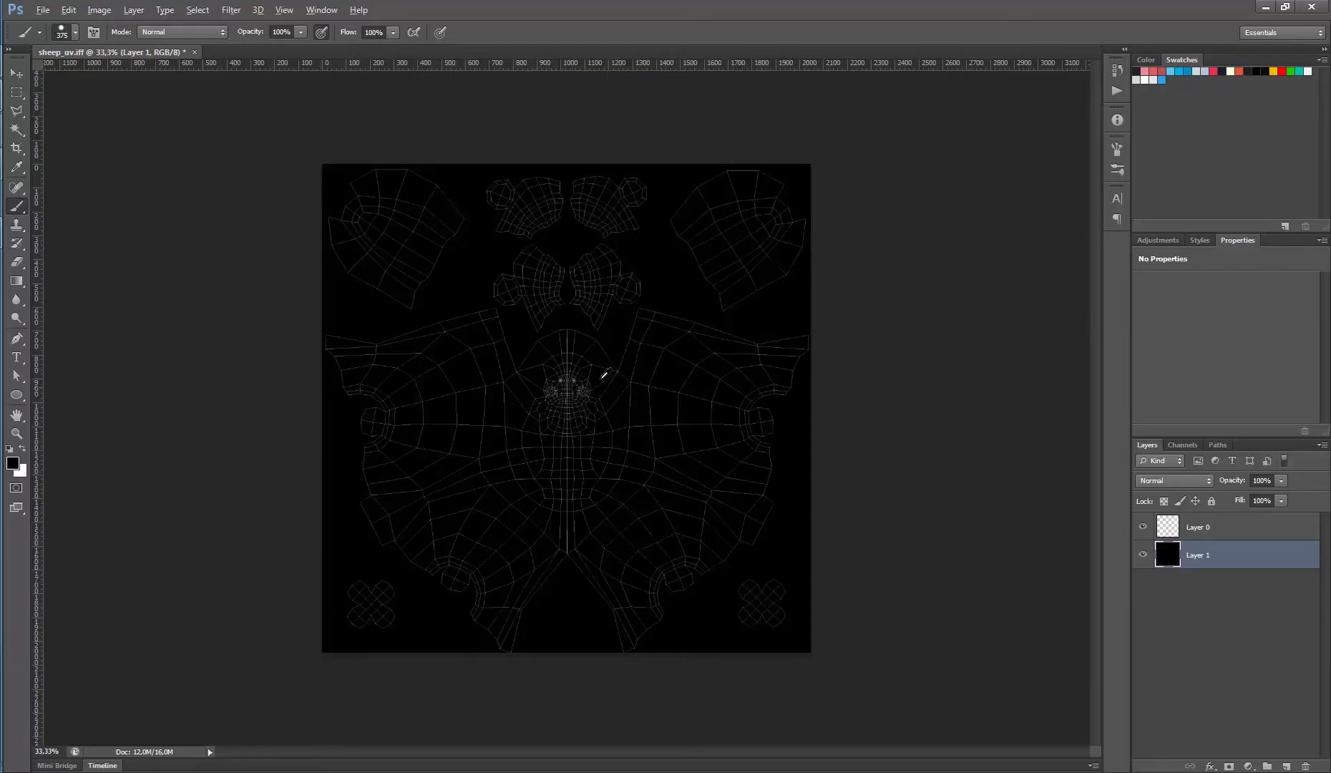
pyautogui.keyDown('alt'); pyautogui.scroll(8, 606, 374); pyautogui.keyUp('alt')
pyautogui.keyDown('alt'); pyautogui.scroll(-7, 643, 387); pyautogui.keyUp('alt')
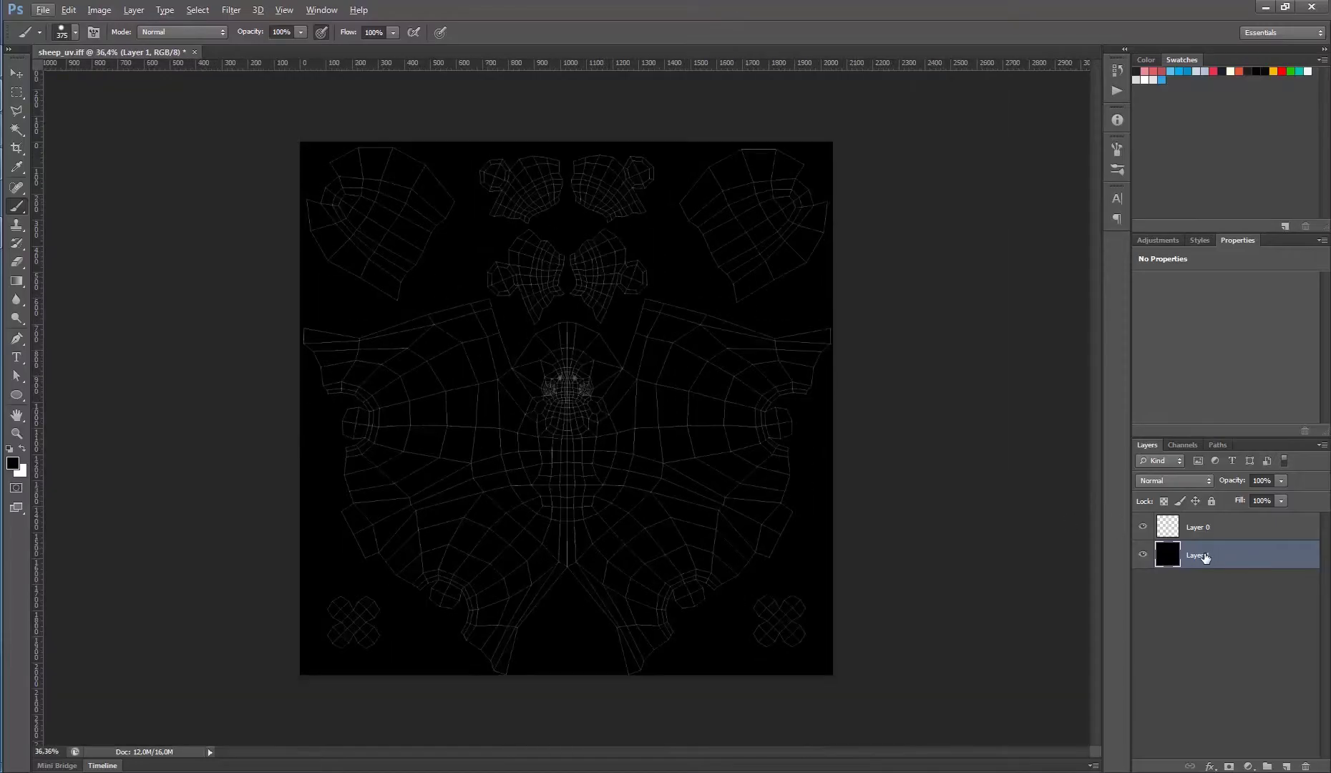
# Rename the black-filled layer as Black and the wireframe layer as UV.
pyautogui.click(1209, 560)
pyautogui.write('Black')
pyautogui.press('Return')
pyautogui.doubleClick(1198, 527)
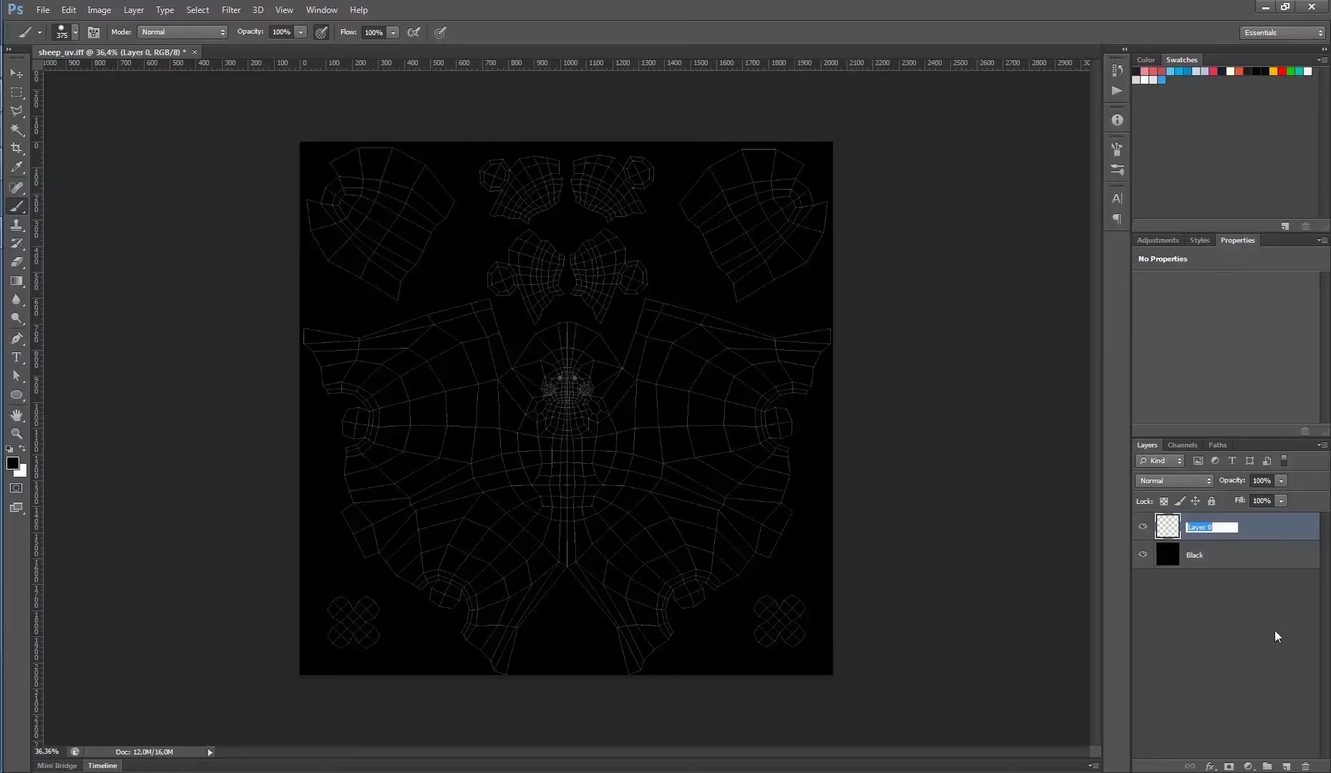
pyautogui.write('UV')
pyautogui.press('Return')
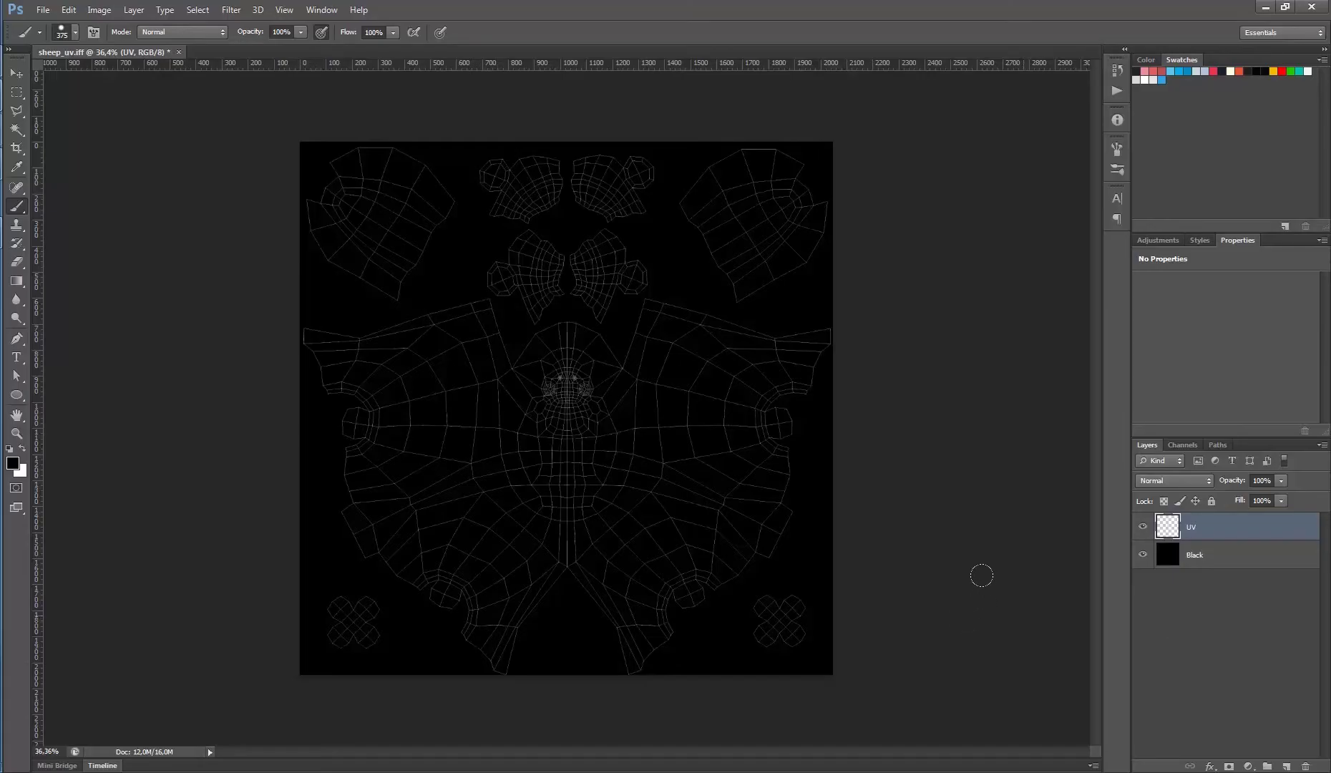
# Save the document as sheep_color.psd in the SheepRunner project's sourceimages folder.
pyautogui.click(17, 74)
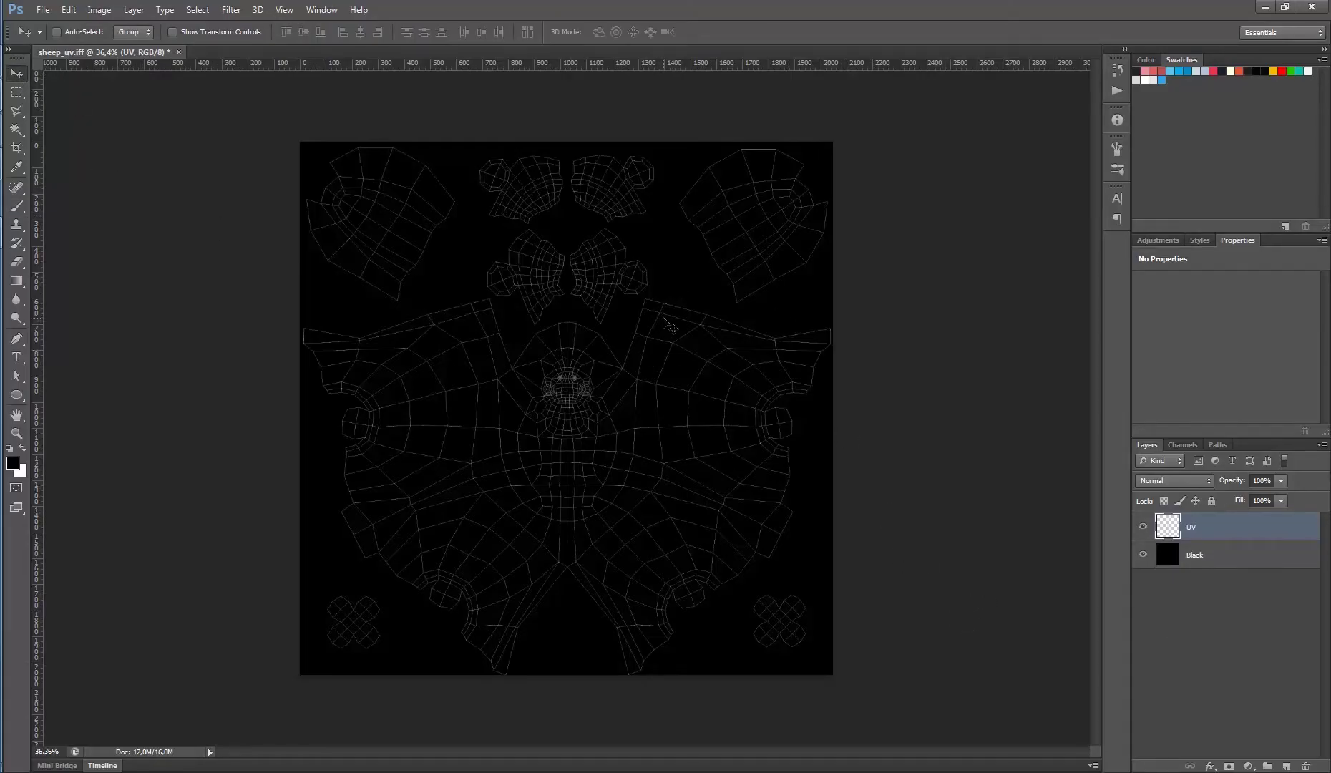
pyautogui.hotkey('ctrl', 'shift', 's')
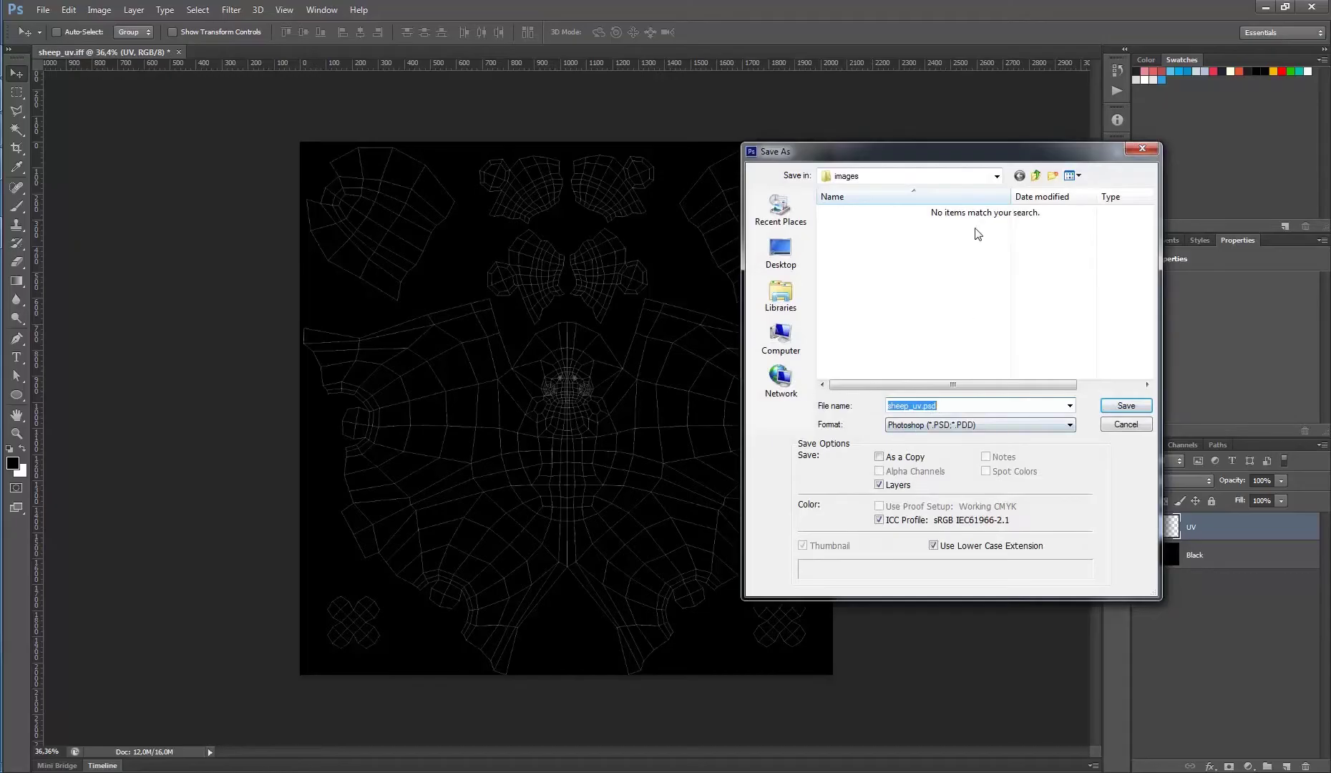
pyautogui.click(996, 175)
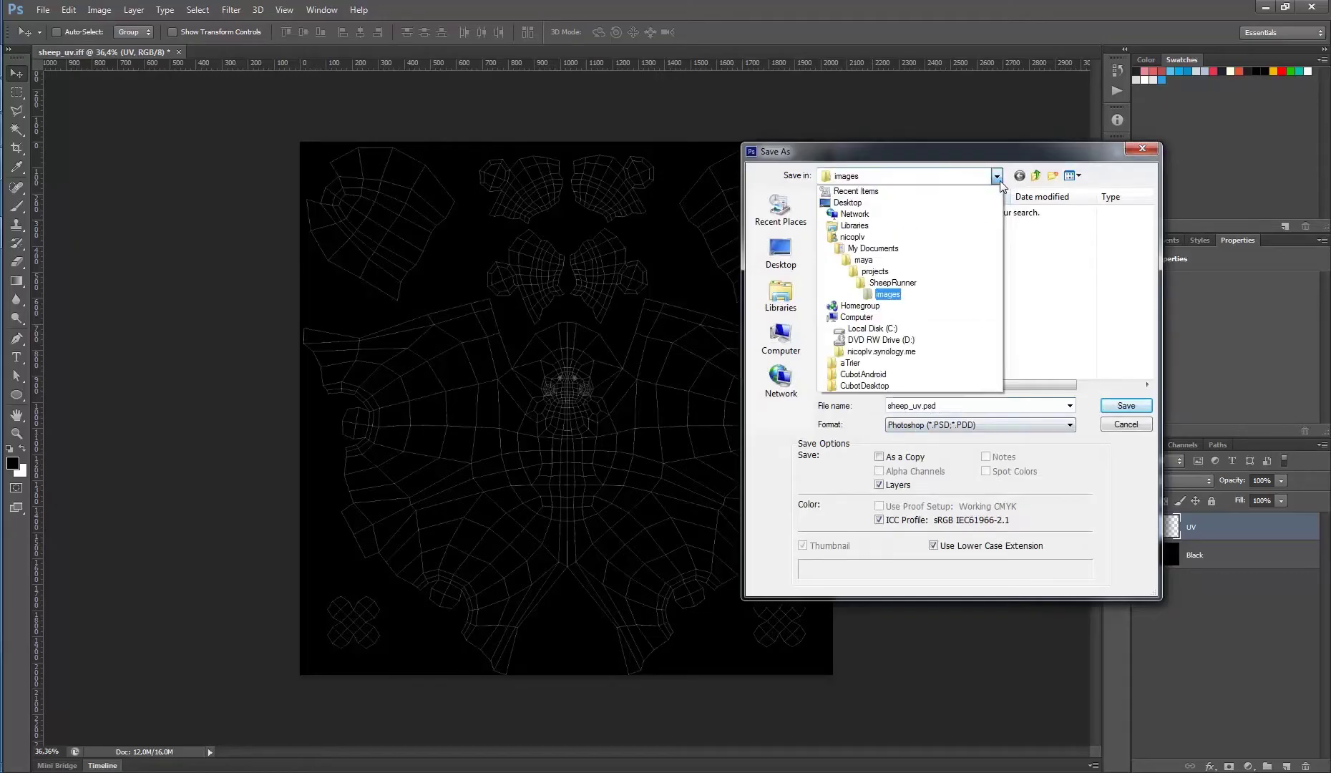
pyautogui.click(903, 284)
pyautogui.doubleClick(861, 362)
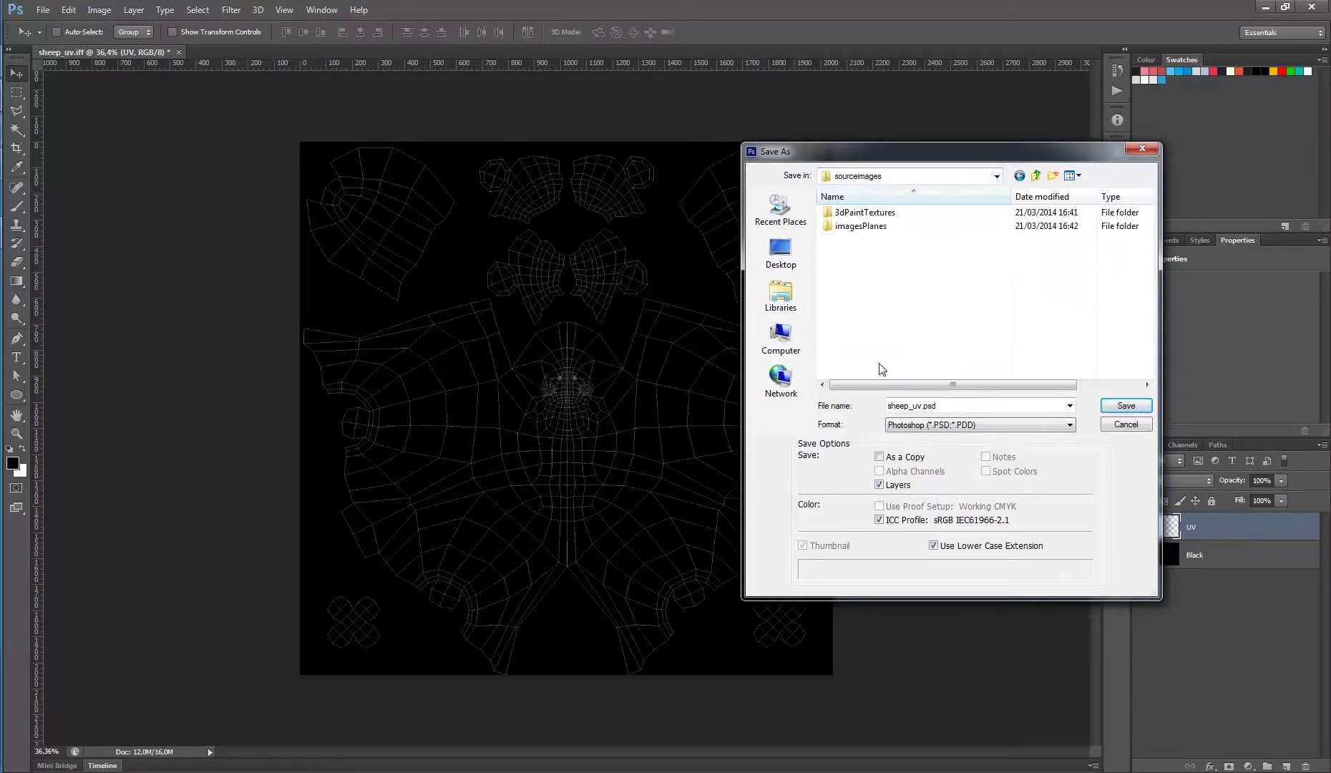
pyautogui.click(916, 406)
pyautogui.press('Tab')
pyautogui.write('c')
pyautogui.press('Return')
pyautogui.press('Return')
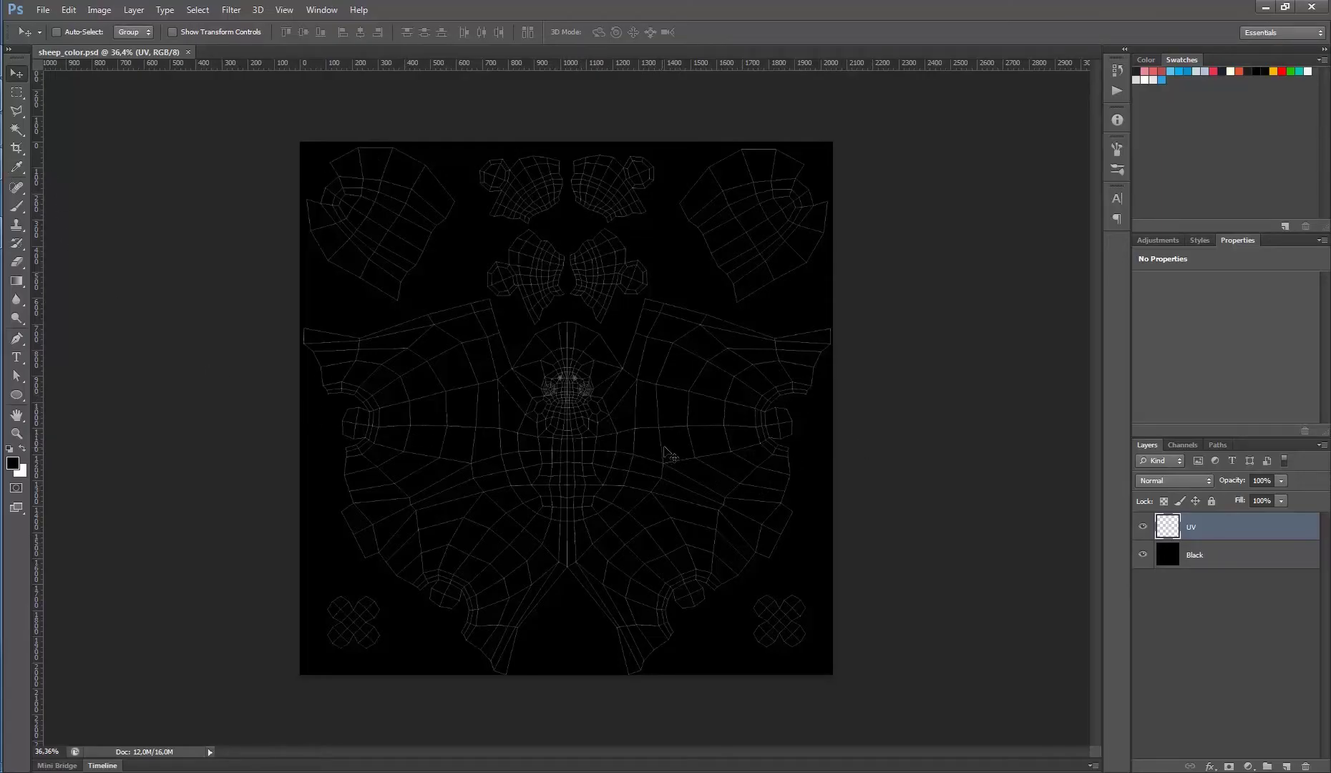
# Switch to Maya and close the UV Texture Editor, the Outliner and the GoZ update window.
pyautogui.moveTo(10, 224)
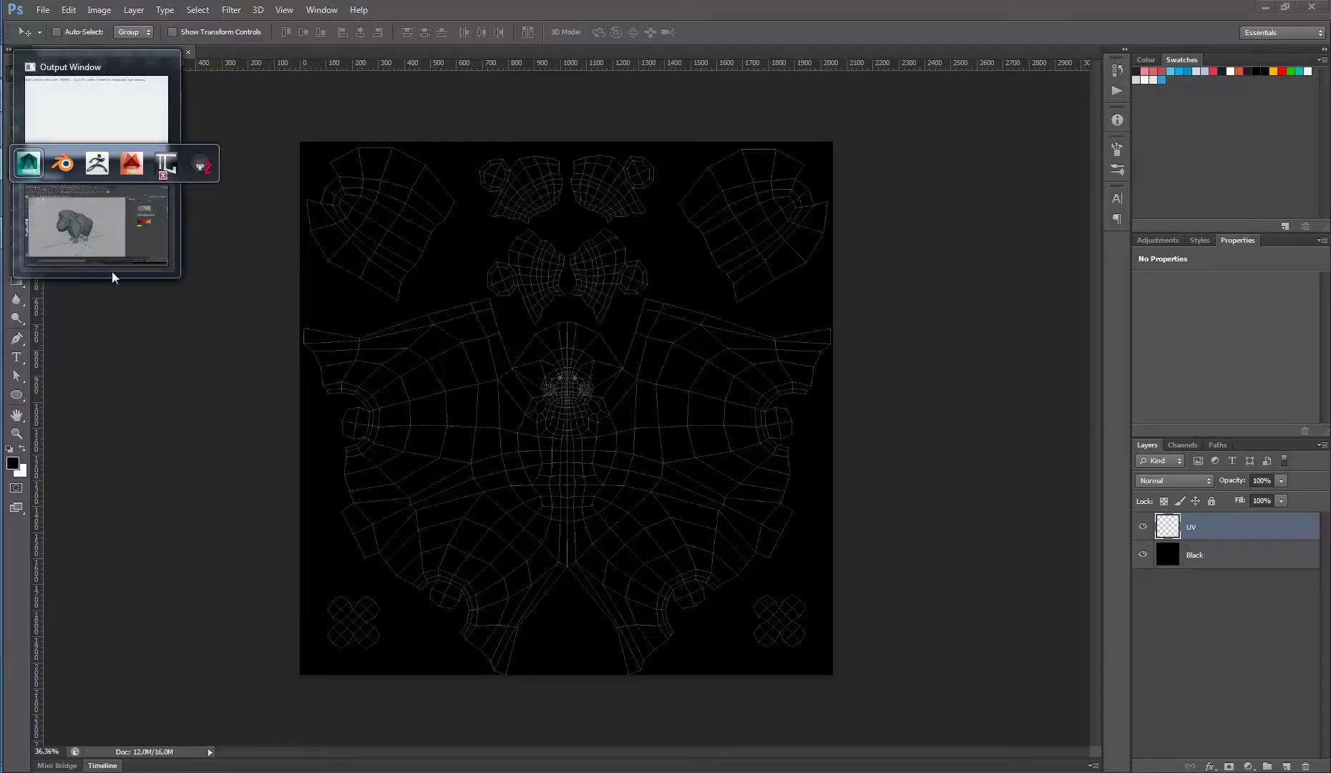
pyautogui.click(101, 238)
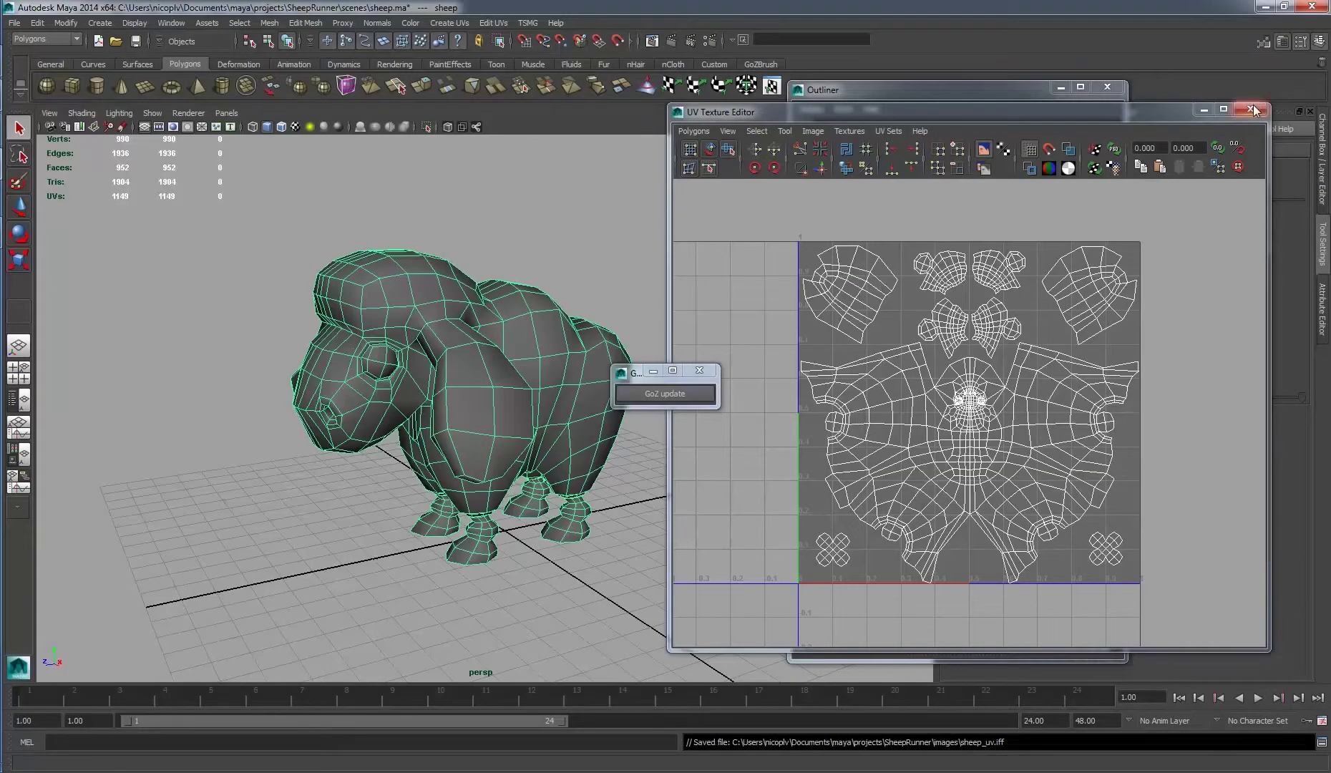
pyautogui.click(1253, 110)
pyautogui.click(1107, 86)
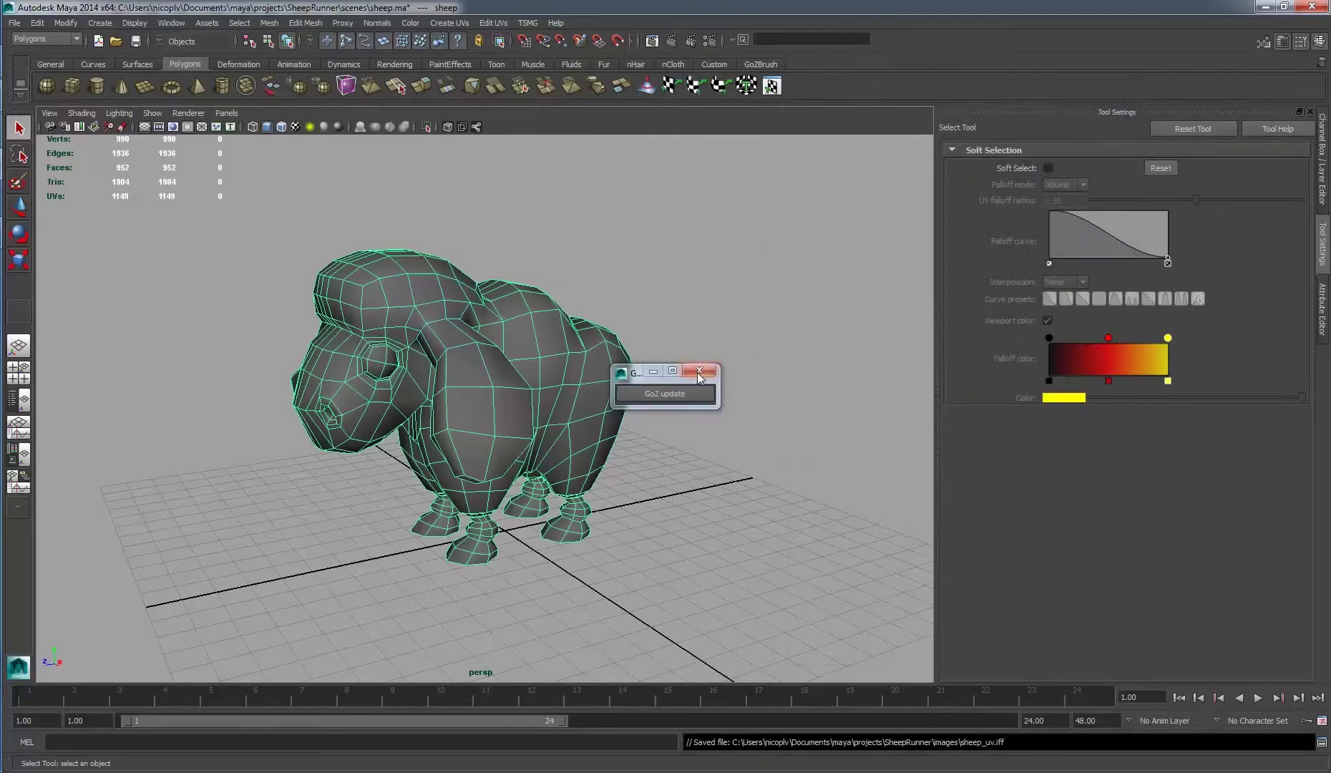
pyautogui.click(699, 373)
# Examine the sheep model from the front and side in the perspective view.
pyautogui.click(735, 335)
pyautogui.keyDown('alt'); pyautogui.moveTo(490, 388); pyautogui.dragTo(526, 380); pyautogui.keyUp('alt')
pyautogui.click(528, 379)
pyautogui.keyDown('alt'); pyautogui.moveTo(618, 373); pyautogui.dragTo(661, 374, button='middle'); pyautogui.keyUp('alt')
pyautogui.scroll(4, 661, 374)
pyautogui.keyDown('alt'); pyautogui.moveTo(705, 339); pyautogui.dragTo(641, 333, button='right'); pyautogui.keyUp('alt')
pyautogui.keyDown('alt'); pyautogui.moveTo(642, 332); pyautogui.dragTo(584, 350, button='middle'); pyautogui.keyUp('alt')
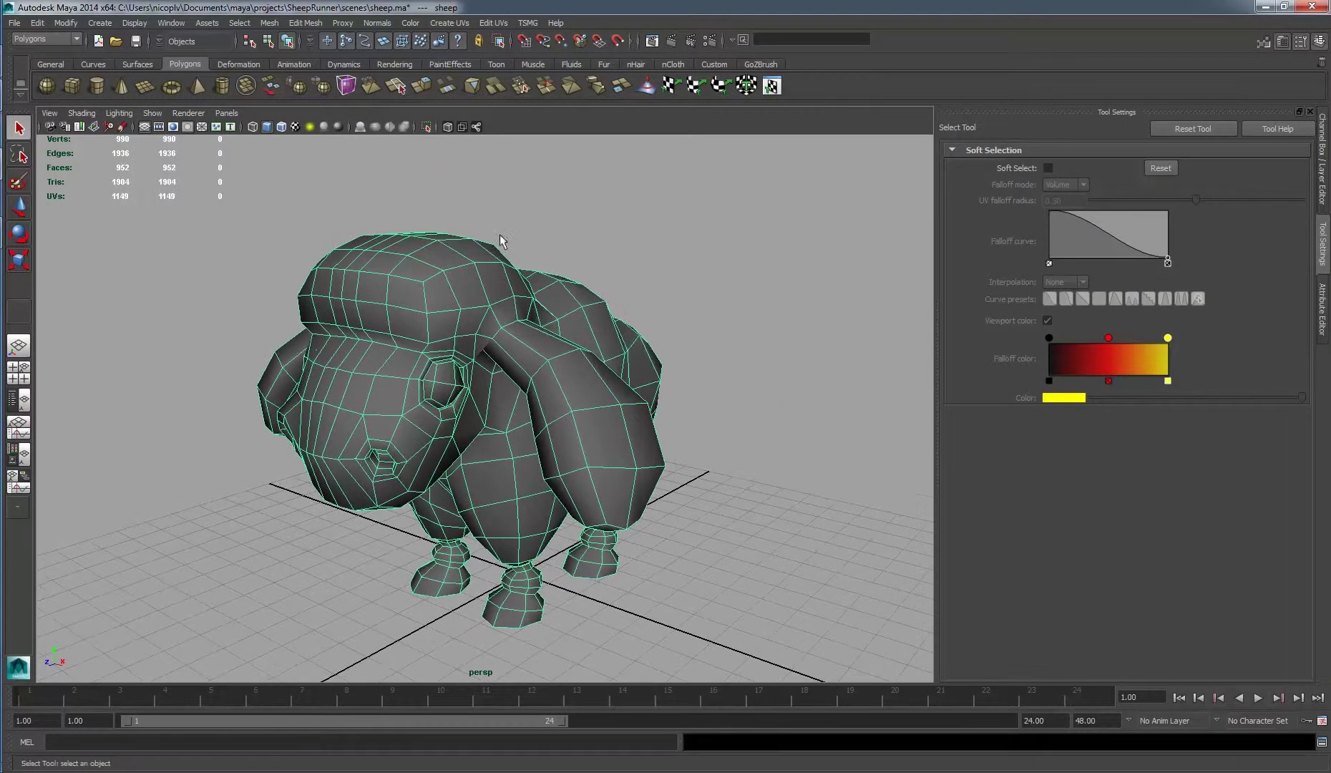
pyautogui.click(659, 277)
pyautogui.click(507, 311)
pyautogui.keyDown('alt'); pyautogui.moveTo(669, 374); pyautogui.dragTo(732, 352); pyautogui.keyUp('alt')
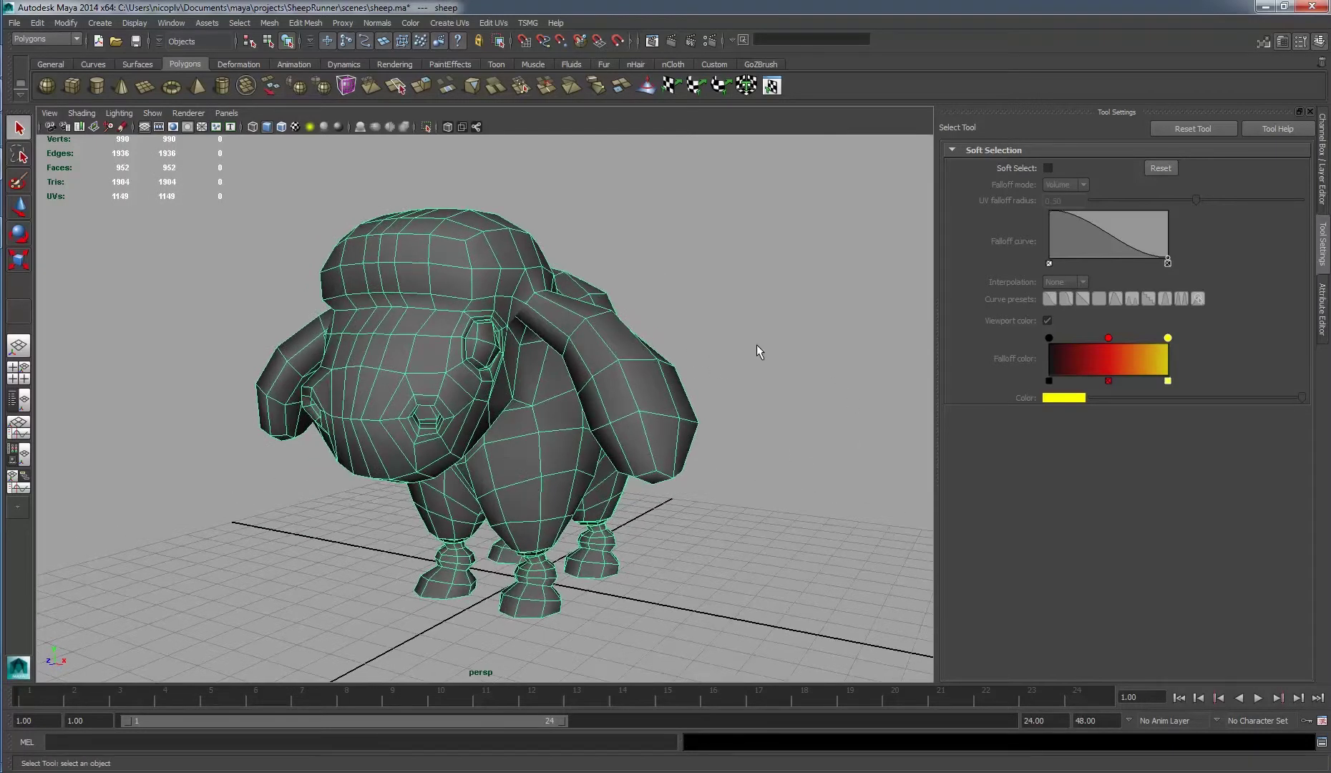
# Assign a new Lambert material to the sheep mesh.
pyautogui.click(755, 344)
pyautogui.click(543, 286)
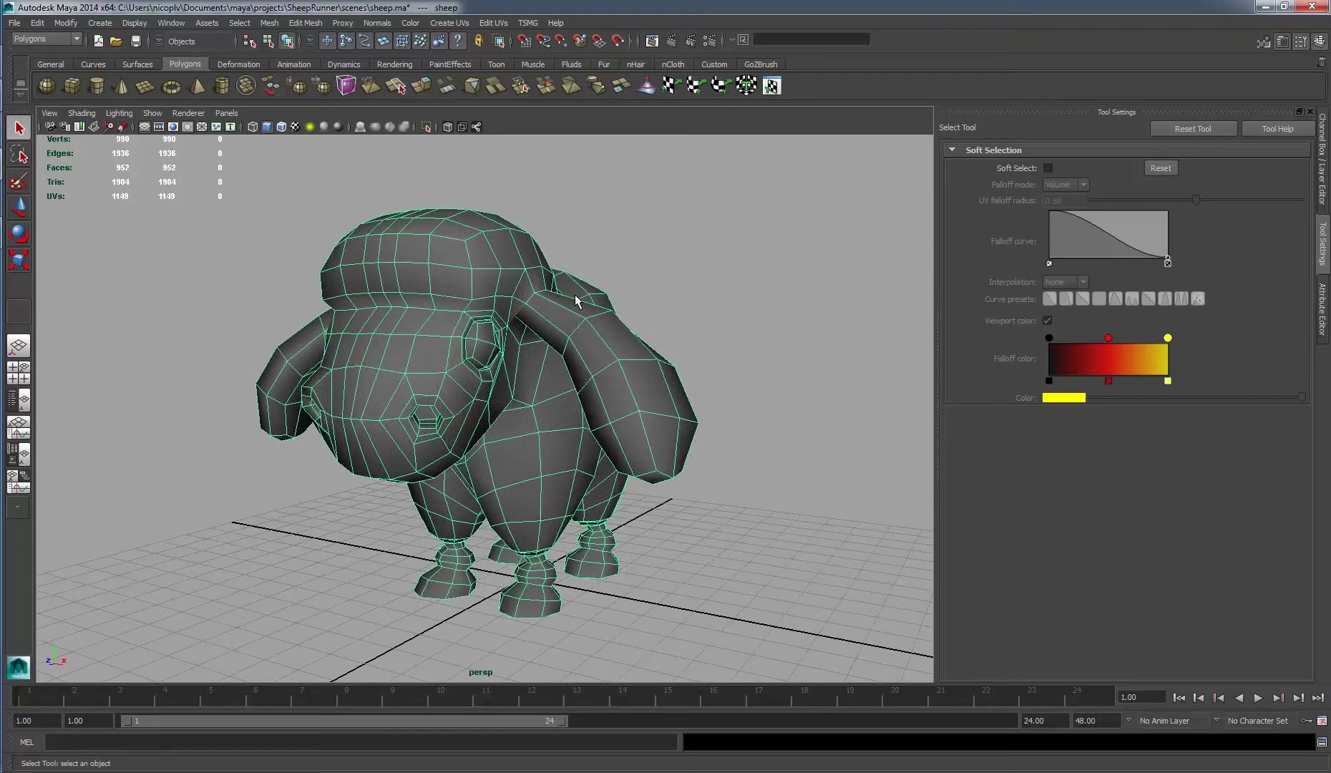
pyautogui.rightClick(448, 256)
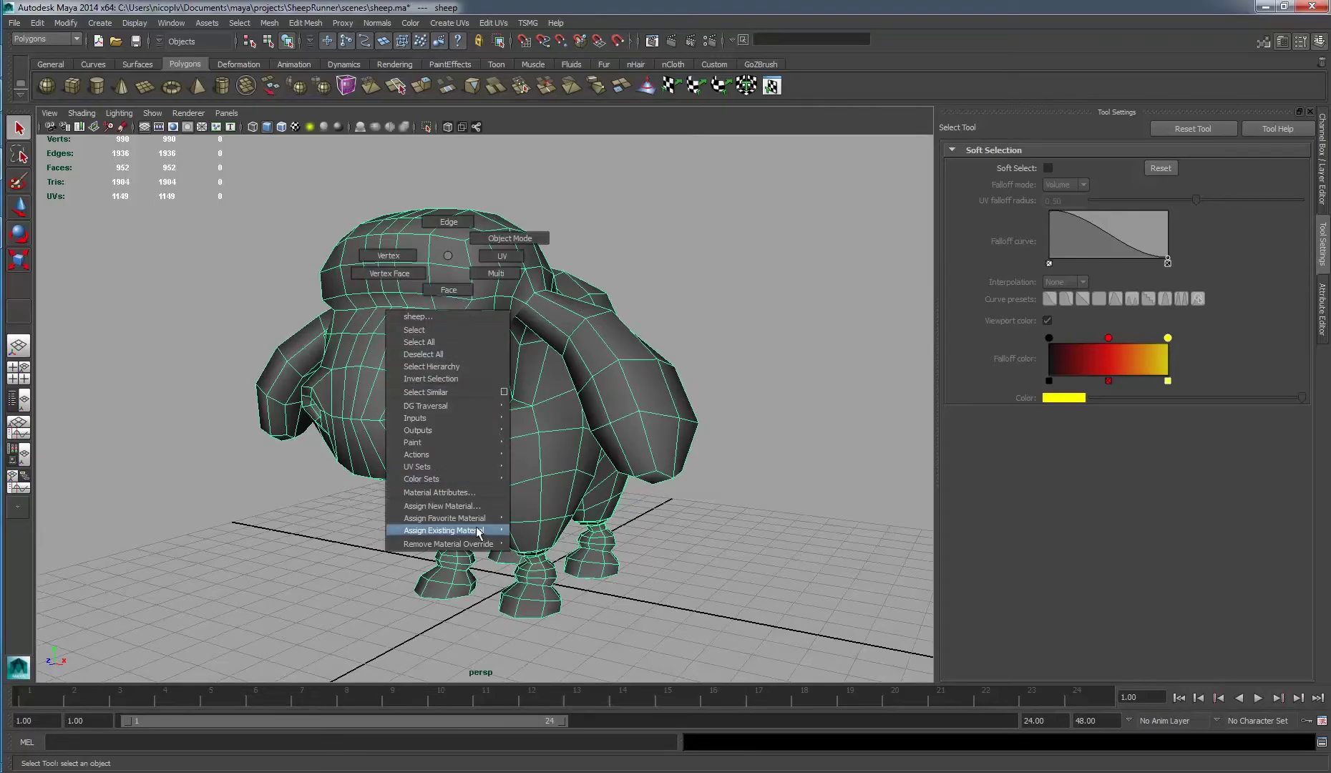
pyautogui.click(465, 506)
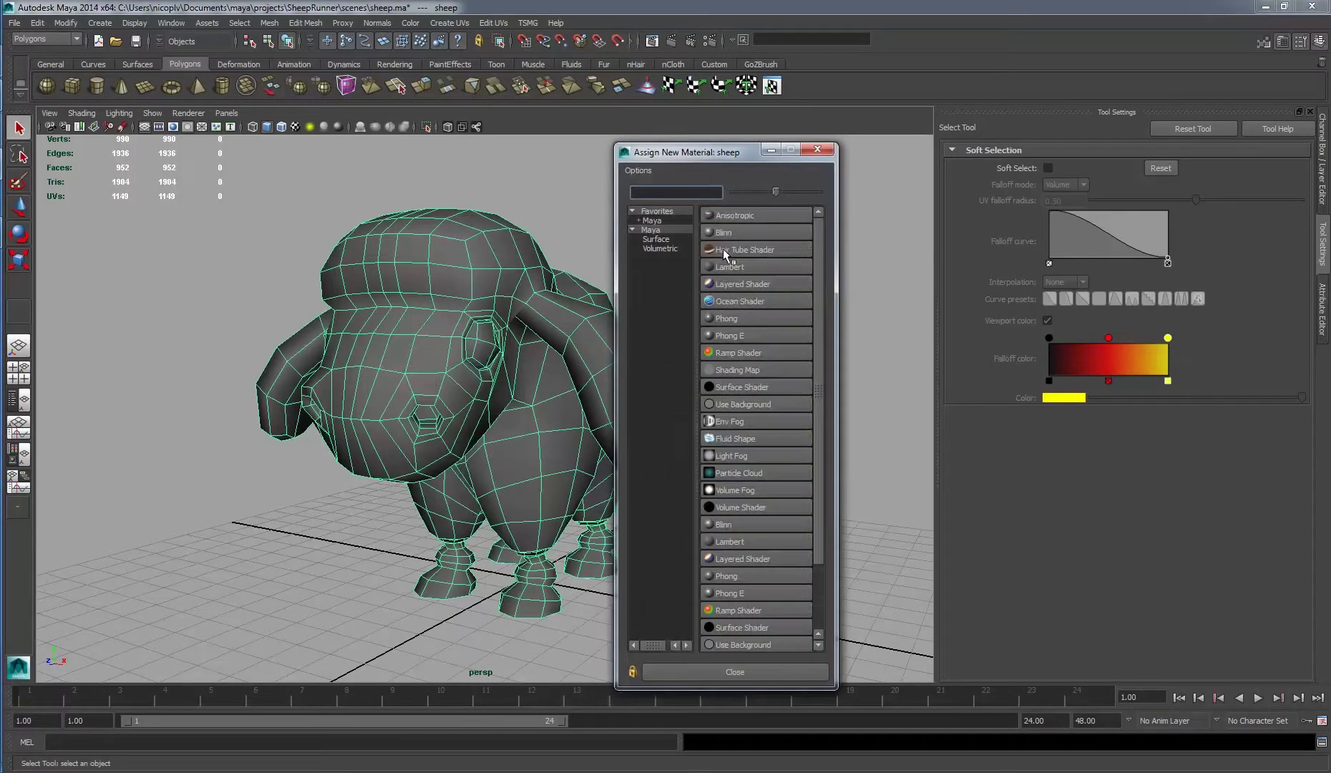
pyautogui.click(729, 266)
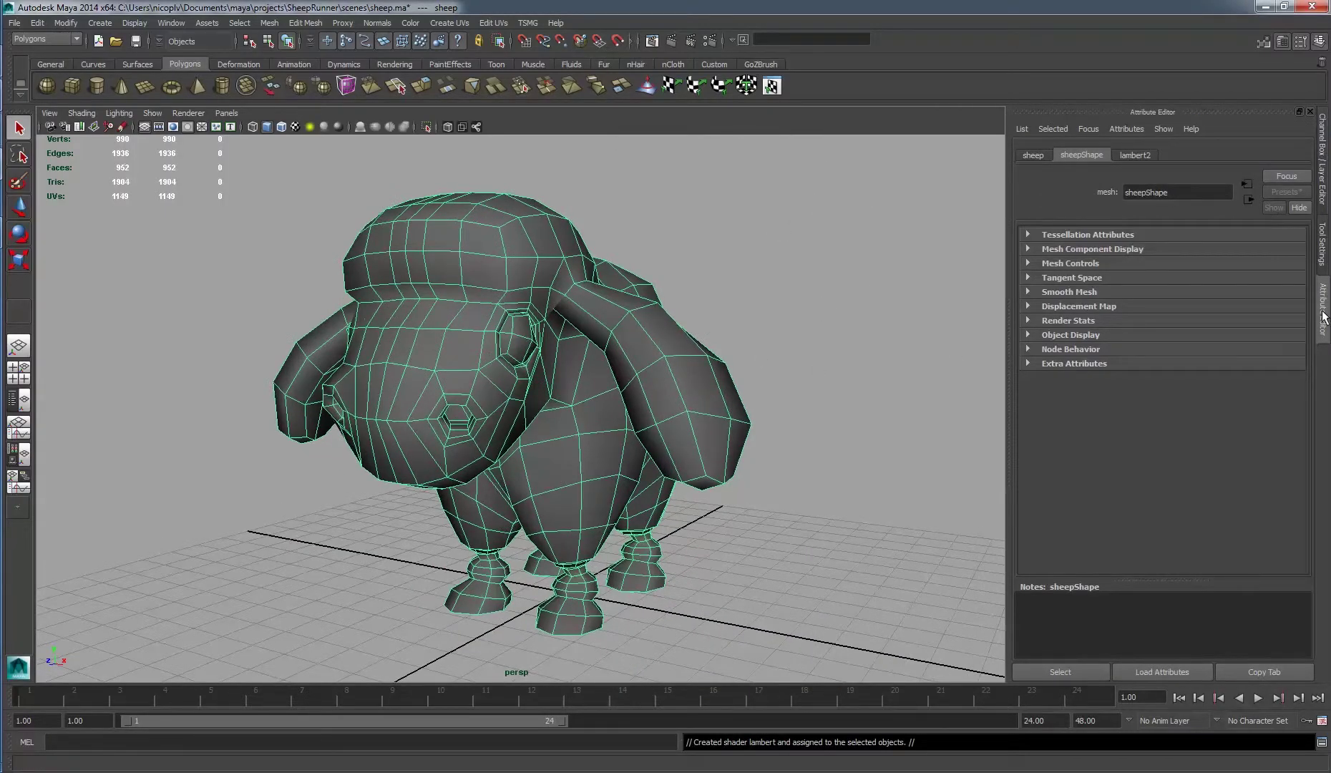
# Rename the sheep's new Lambert material as sheet_mat.
pyautogui.click(1135, 155)
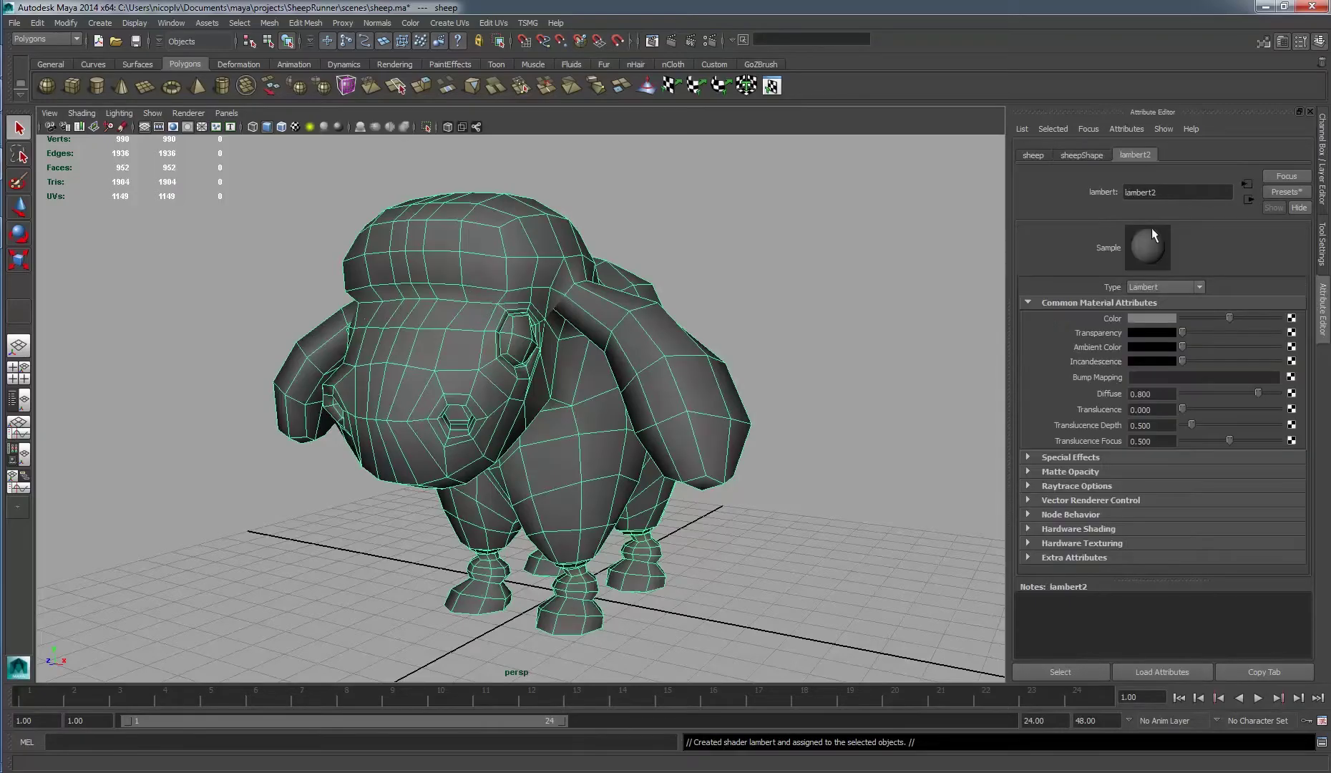
pyautogui.doubleClick(1177, 190)
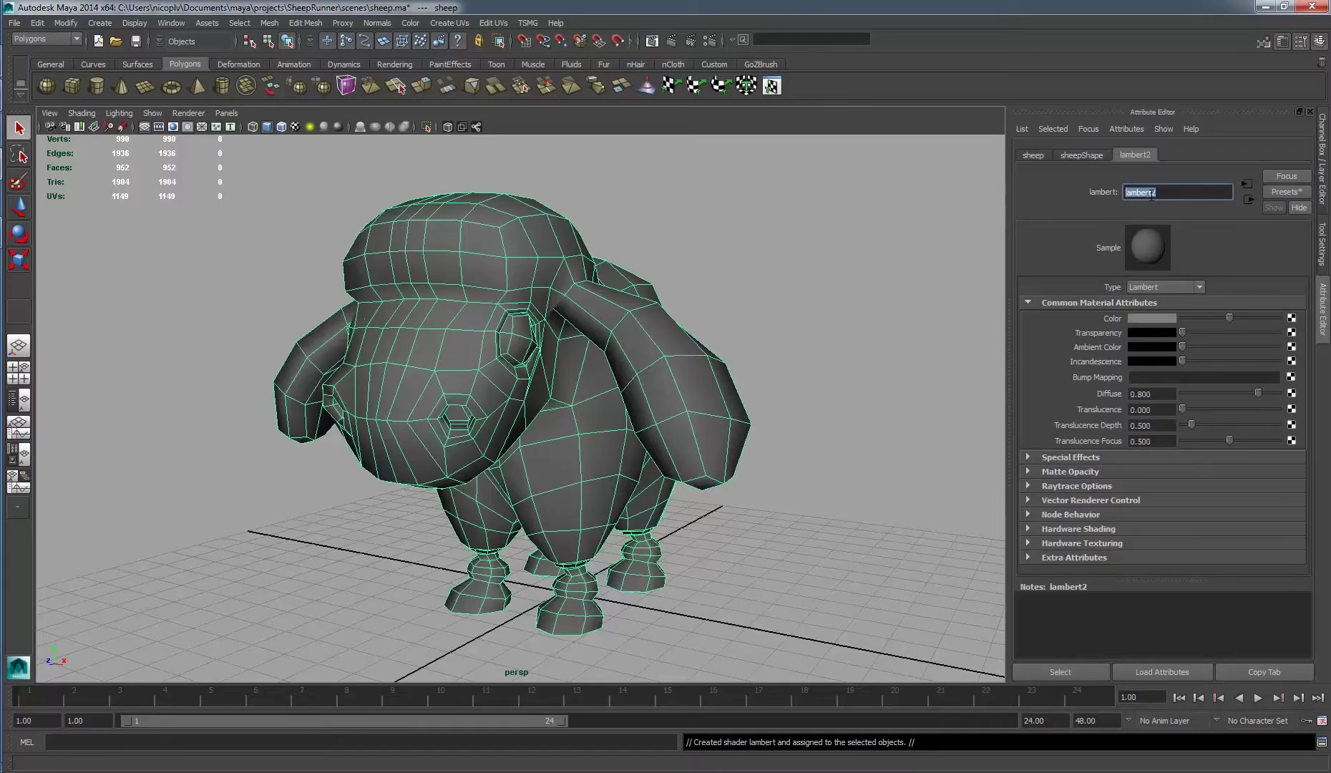
pyautogui.write('sheet_mat')
pyautogui.press('Return')
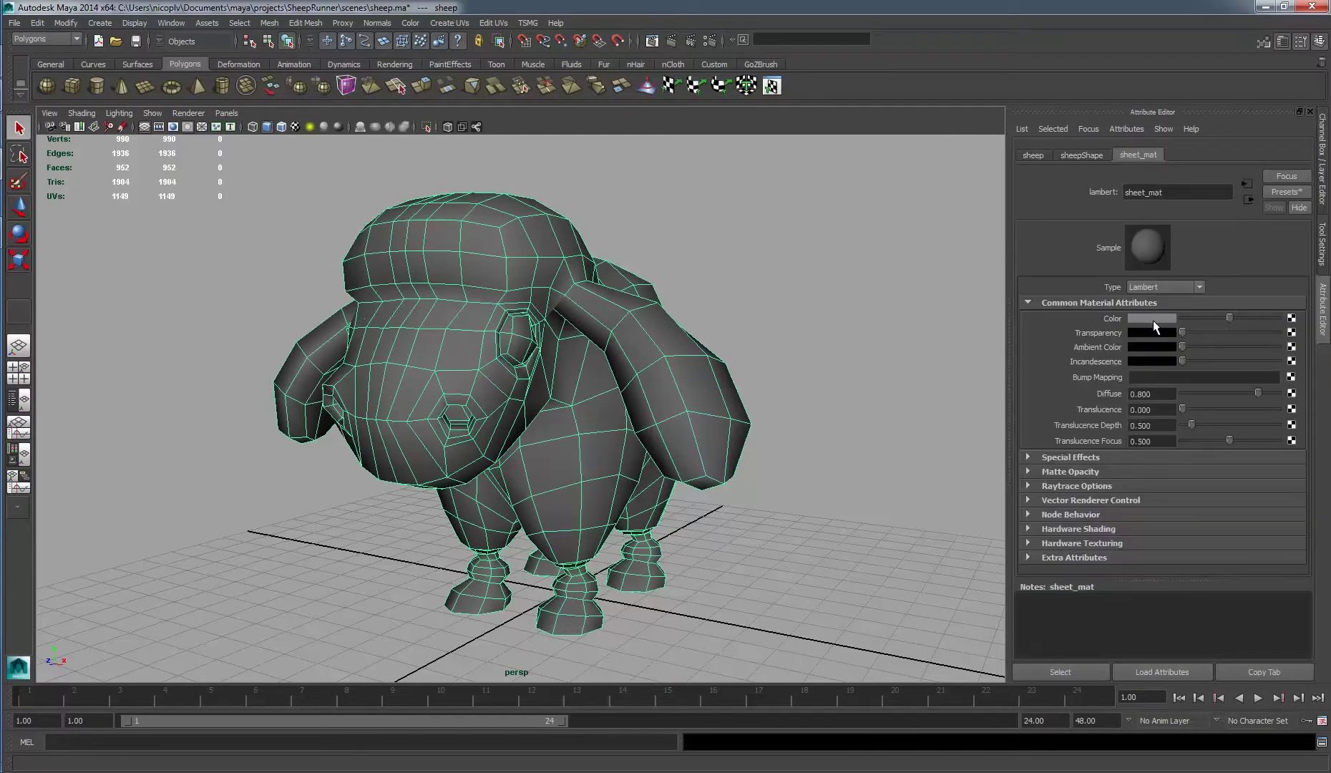
# Connect a File texture to the material's Color and load sheep_color.psd from sourceimages as its image.
pyautogui.click(1292, 319)
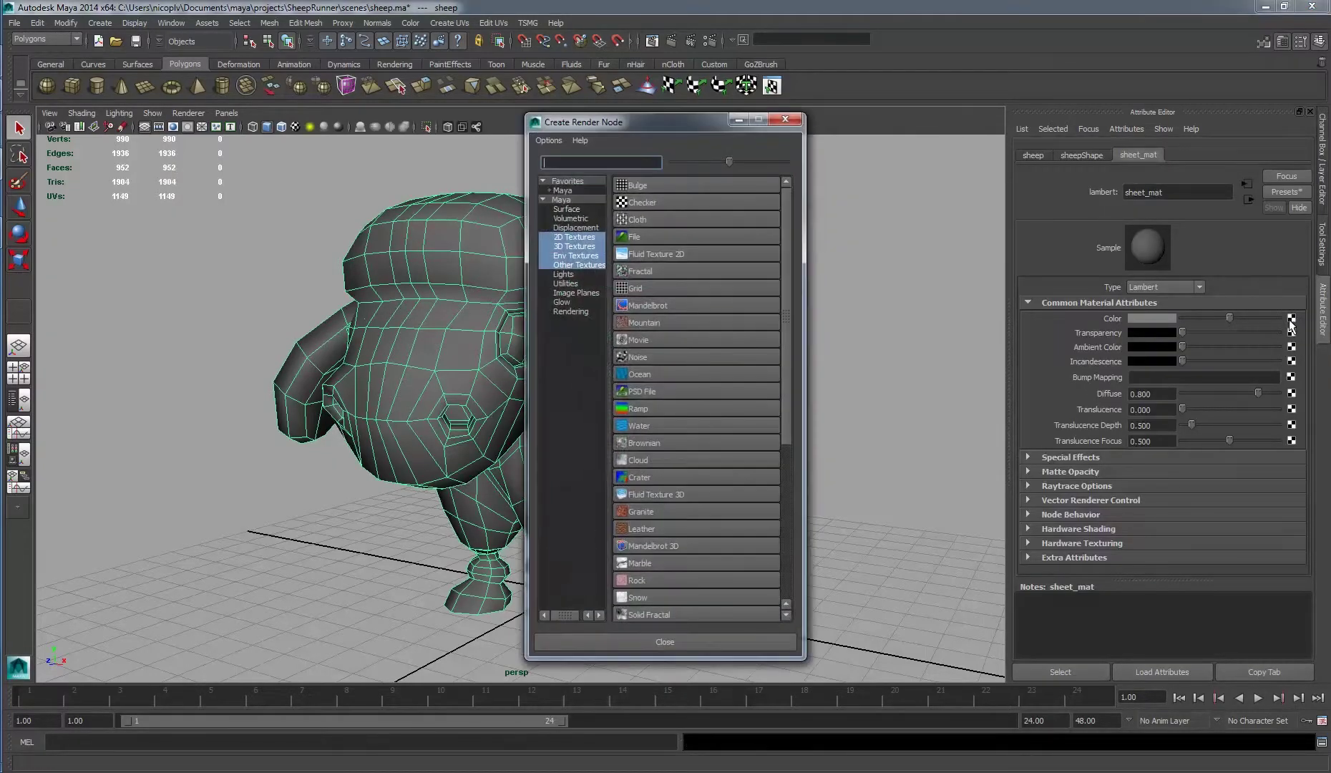
pyautogui.click(635, 238)
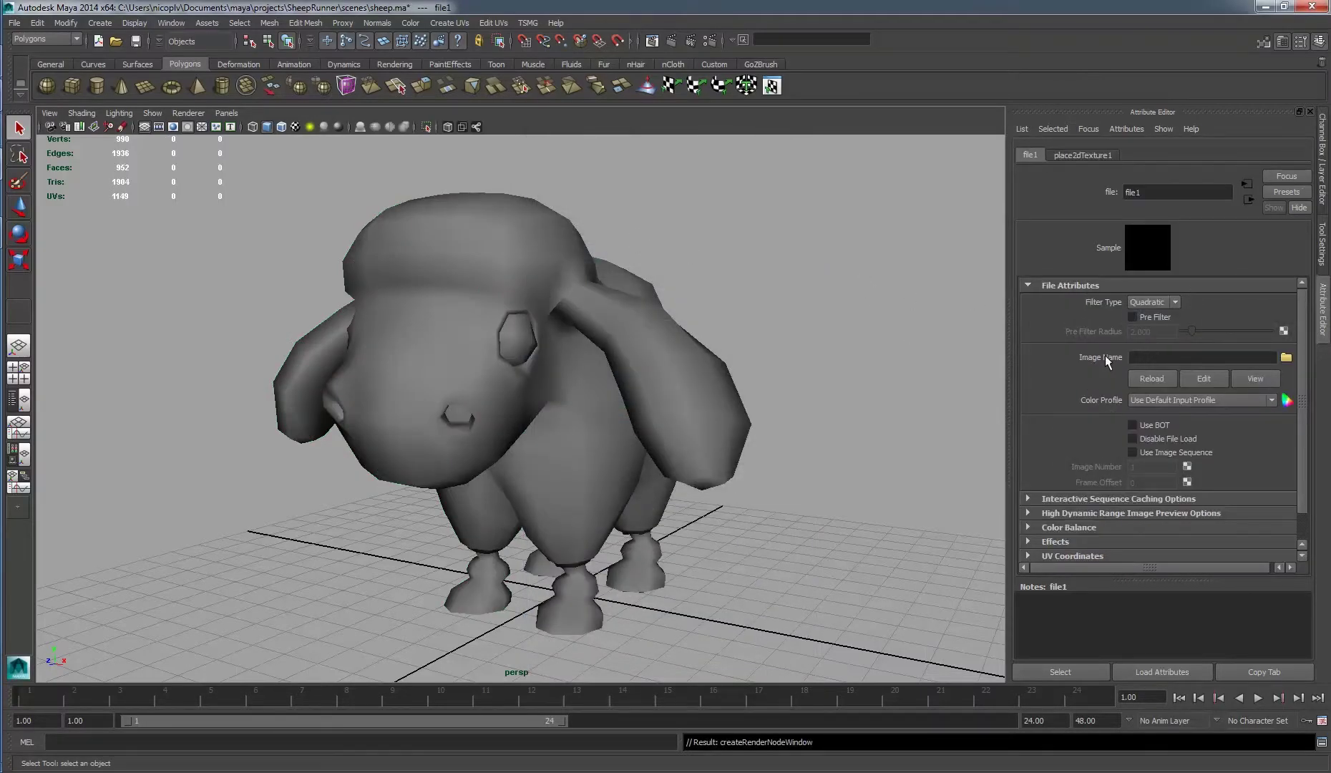
pyautogui.click(1286, 356)
pyautogui.click(415, 275)
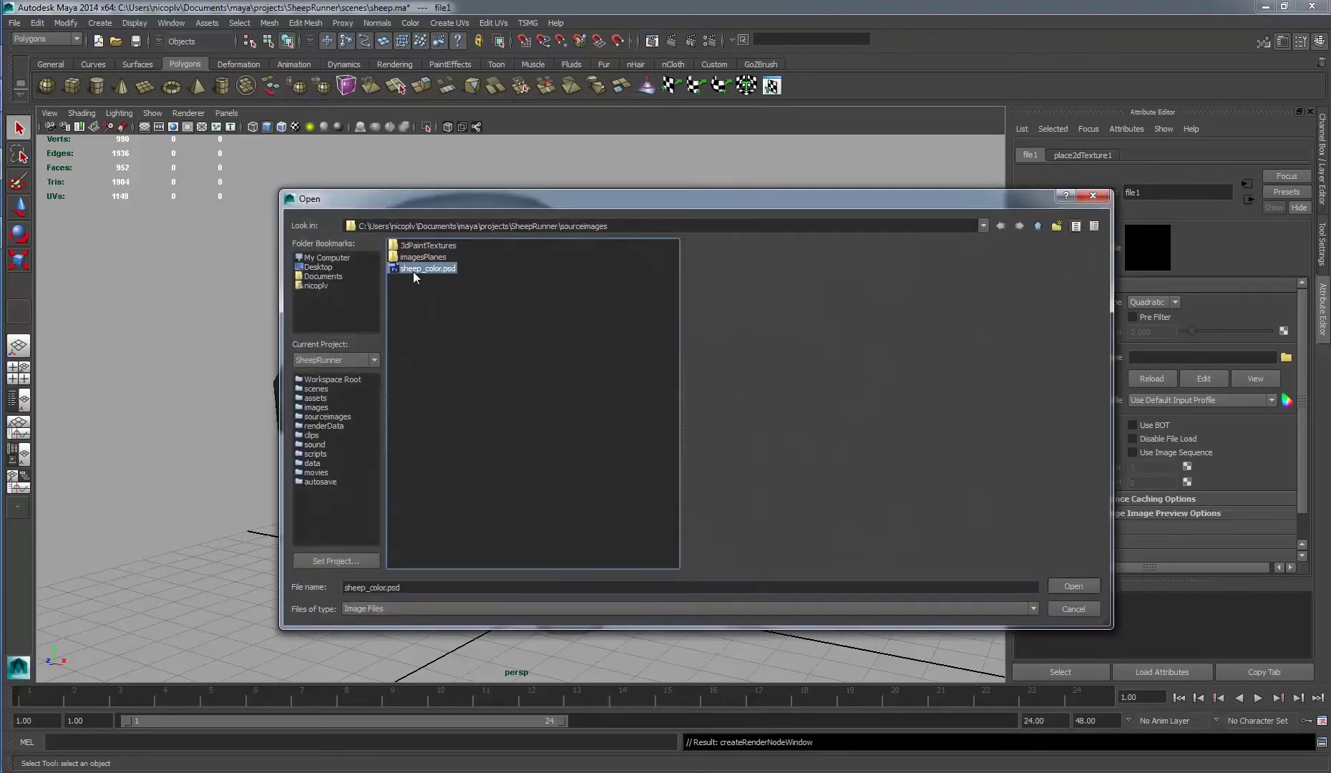
pyautogui.click(1073, 586)
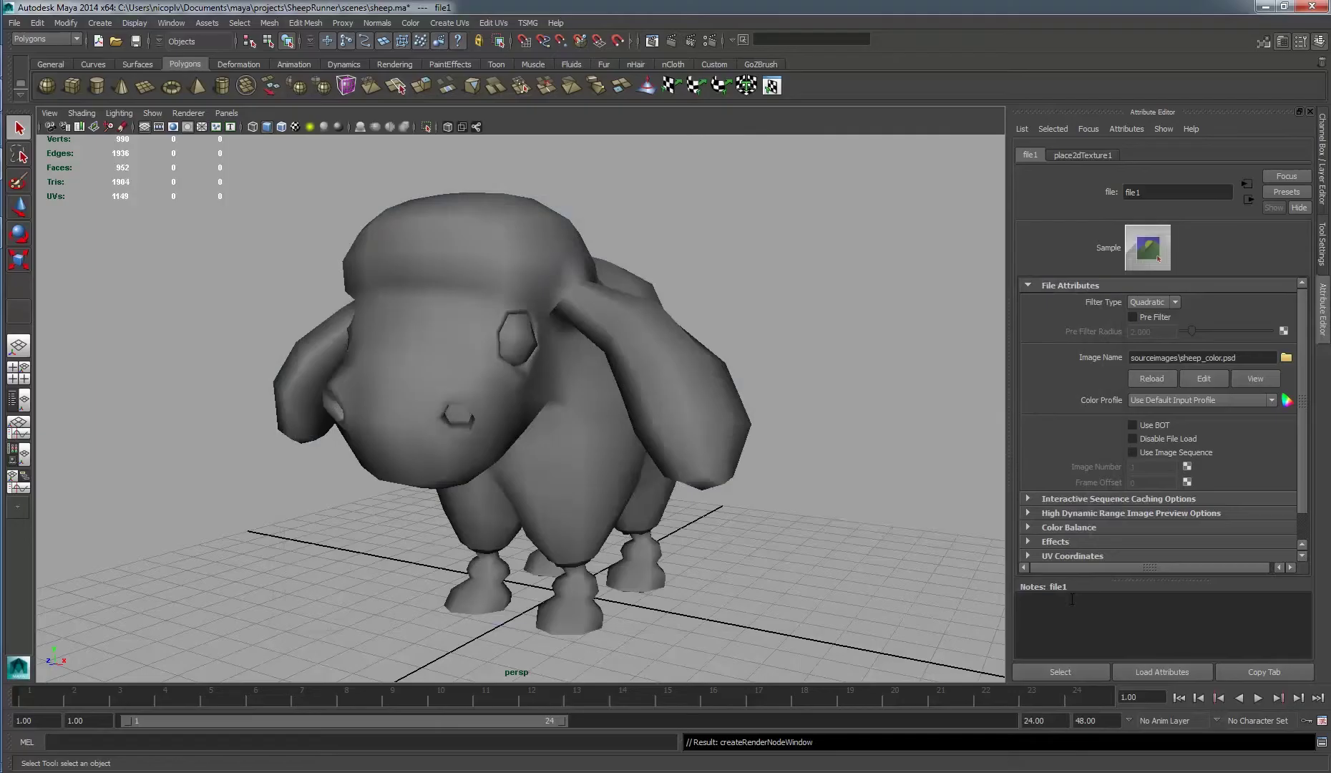
# Turn on textured display in the perspective view and set its renderer to Viewport 2.0.
pyautogui.click(962, 454)
pyautogui.keyDown('alt'); pyautogui.moveTo(767, 221); pyautogui.dragTo(707, 247); pyautogui.keyUp('alt')
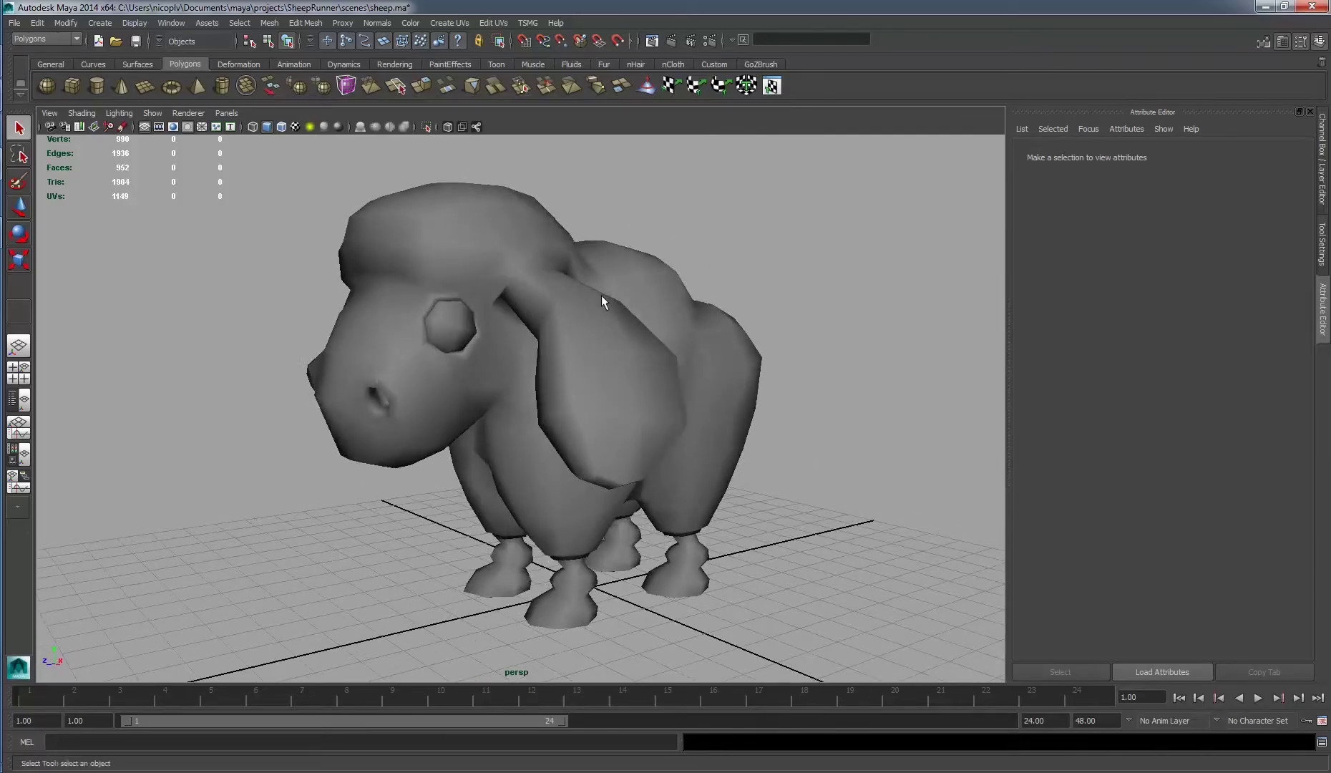
pyautogui.keyDown('alt'); pyautogui.moveTo(706, 402); pyautogui.dragTo(661, 387); pyautogui.keyUp('alt')
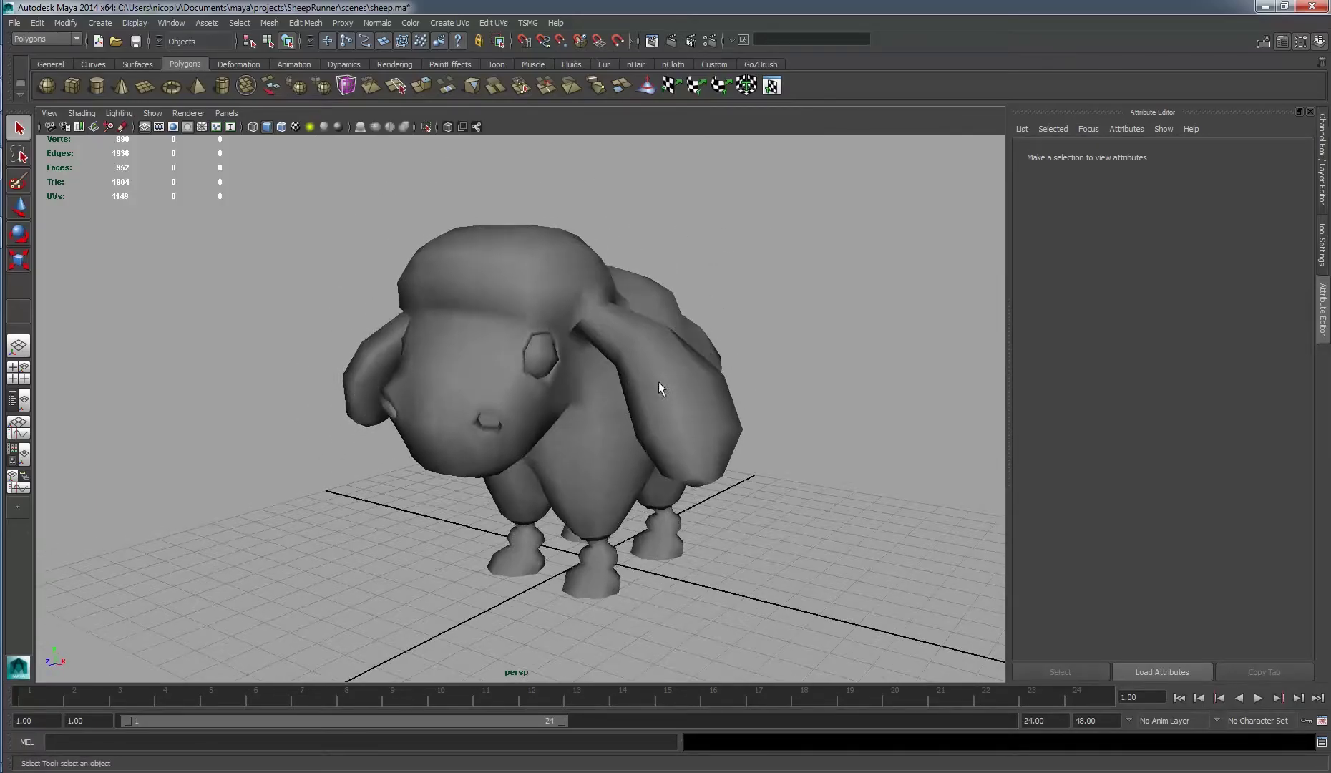
pyautogui.click(294, 127)
pyautogui.keyDown('alt'); pyautogui.moveTo(501, 322); pyautogui.dragTo(643, 308); pyautogui.keyUp('alt')
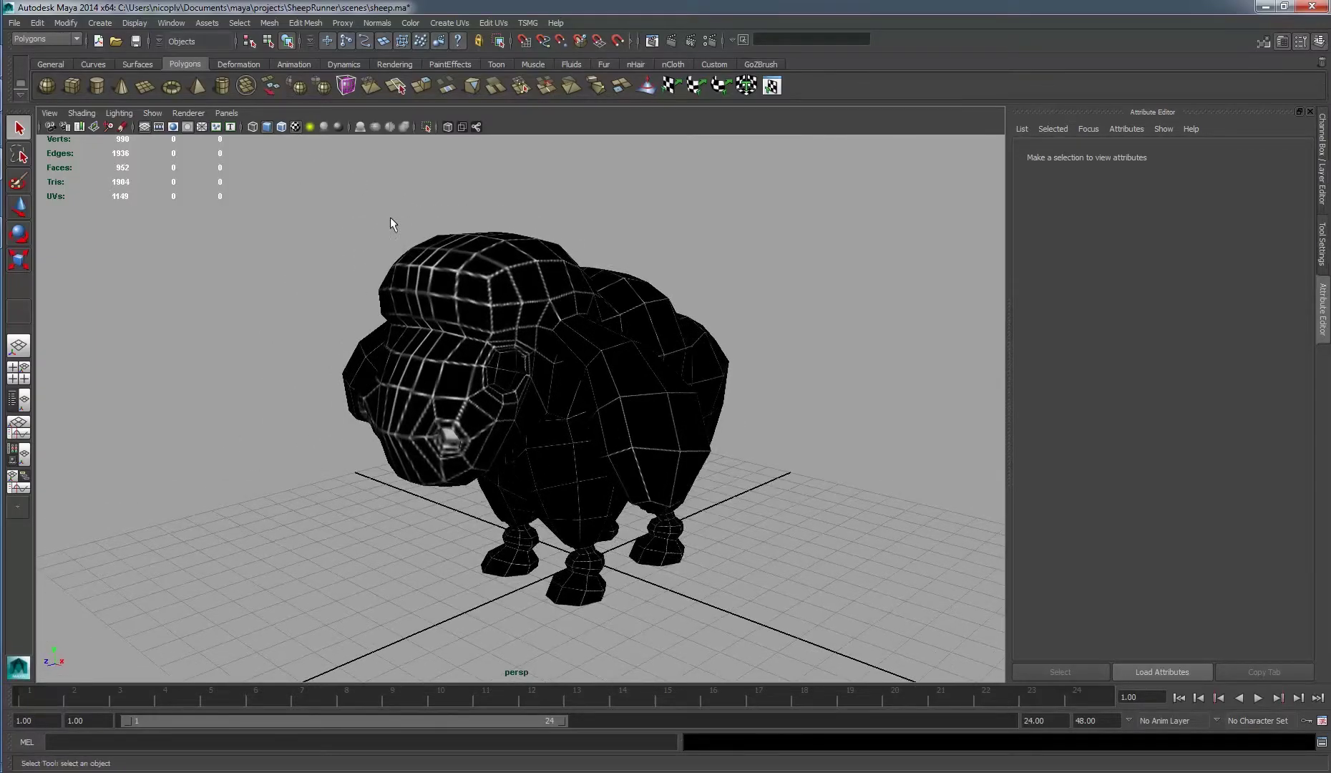
pyautogui.click(187, 113)
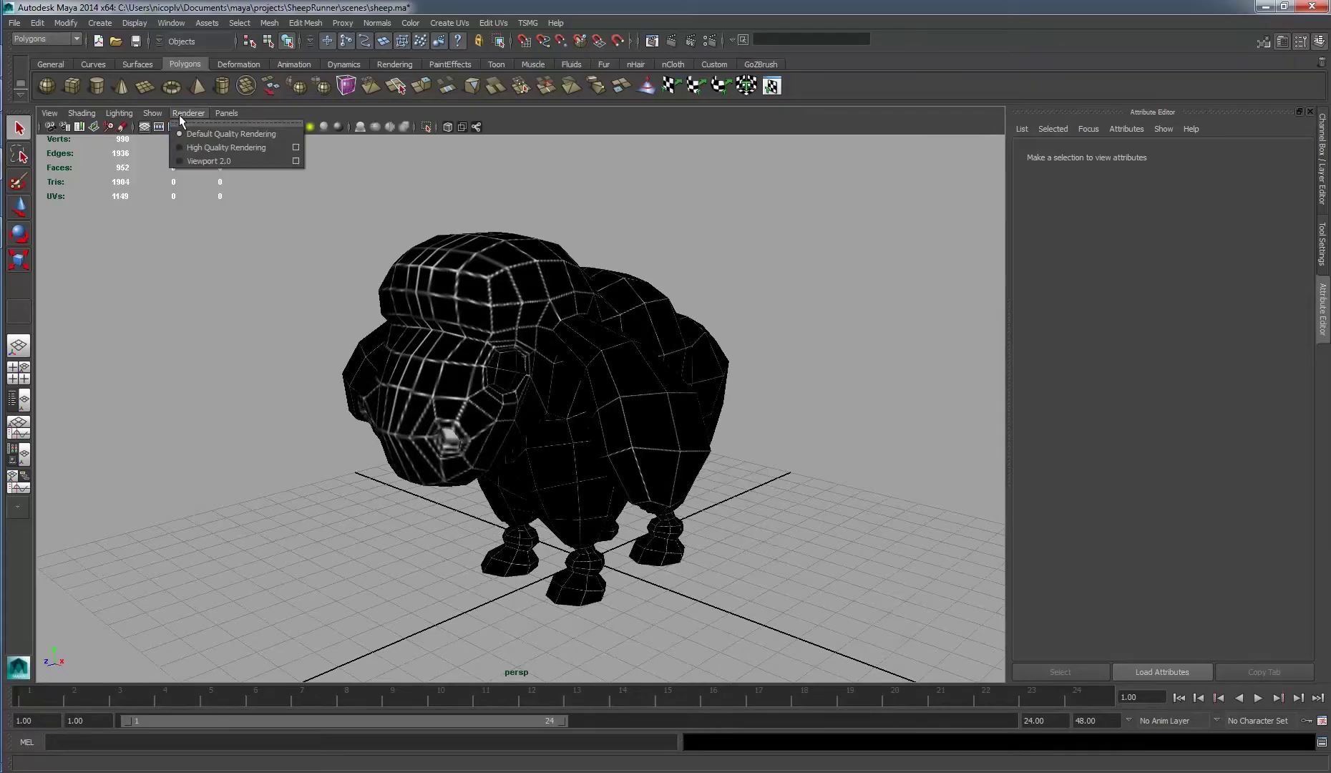
pyautogui.click(214, 161)
# Inspect the UV wireframe texture on the sheep's head and body from several angles and distances.
pyautogui.keyDown('alt'); pyautogui.moveTo(578, 308); pyautogui.dragTo(687, 329, button='right'); pyautogui.keyUp('alt')
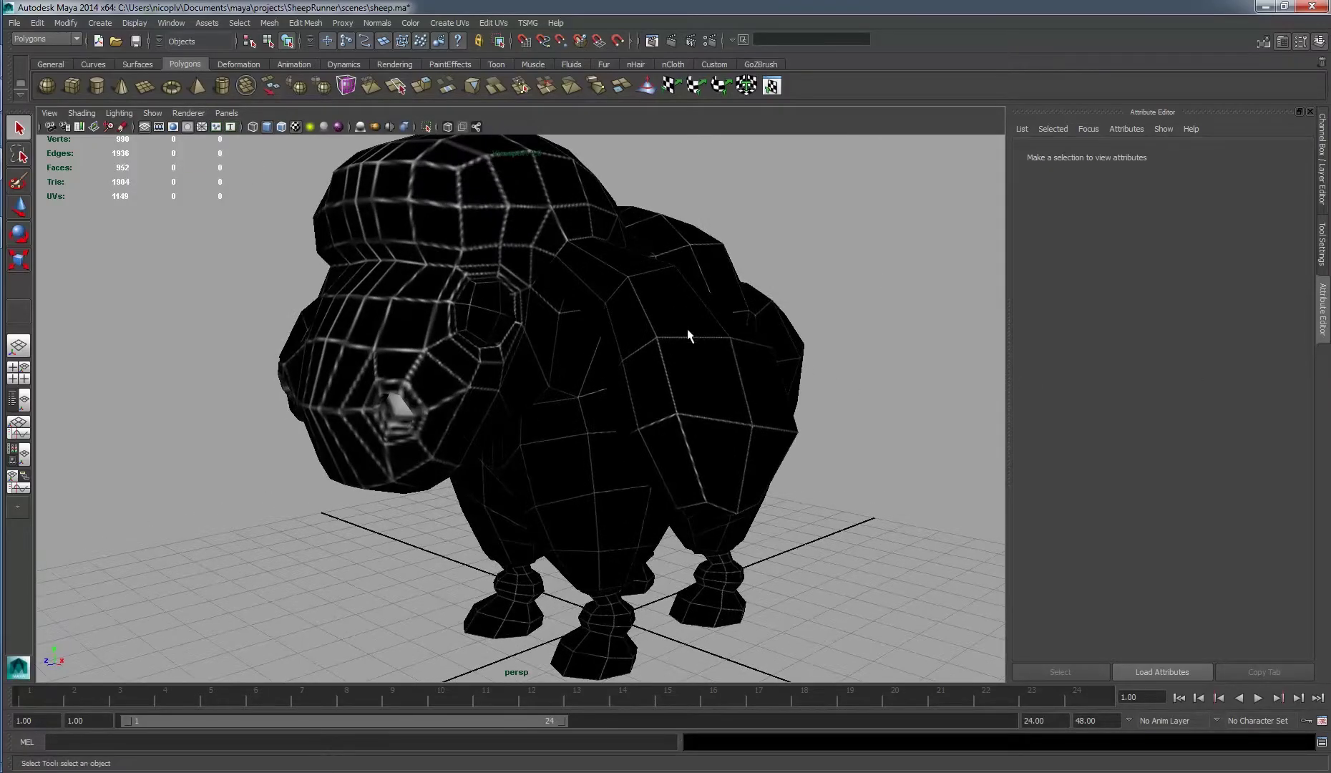
pyautogui.keyDown('alt'); pyautogui.moveTo(687, 328); pyautogui.dragTo(638, 360, button='middle'); pyautogui.keyUp('alt')
pyautogui.scroll(5, 638, 361)
pyautogui.scroll(-10, 629, 351)
pyautogui.moveTo(580, 342)
pyautogui.keyDown('alt'); pyautogui.mouseDown()
pyautogui.moveTo(340, 337)
pyautogui.moveTo(549, 324)
pyautogui.moveTo(591, 347)
pyautogui.mouseUp(); pyautogui.keyUp('alt')
pyautogui.click(595, 344)
pyautogui.scroll(4, 600, 342)
pyautogui.click(802, 255)
pyautogui.scroll(-4, 803, 260)
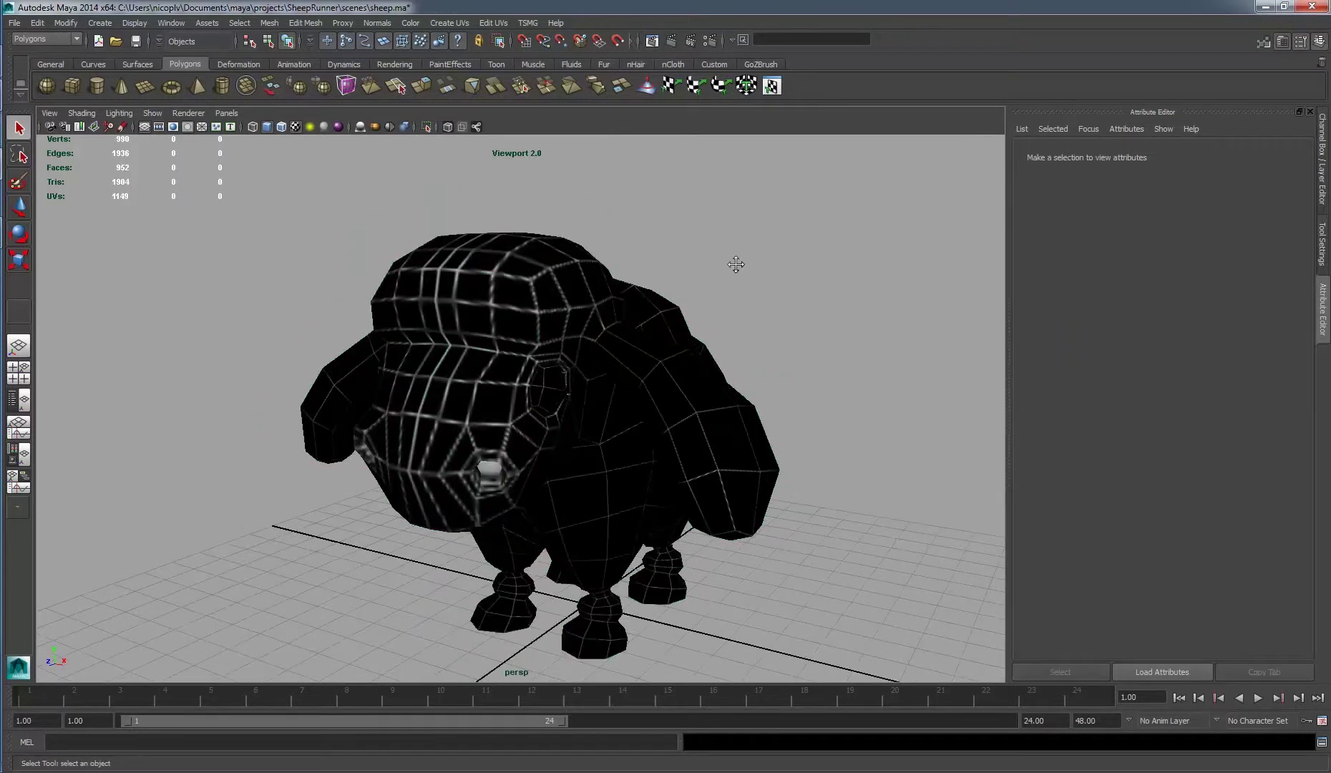
# Switch to Photoshop and hide the UV layer of sheep_color.psd.
pyautogui.hotkey('alt', 'Tab')
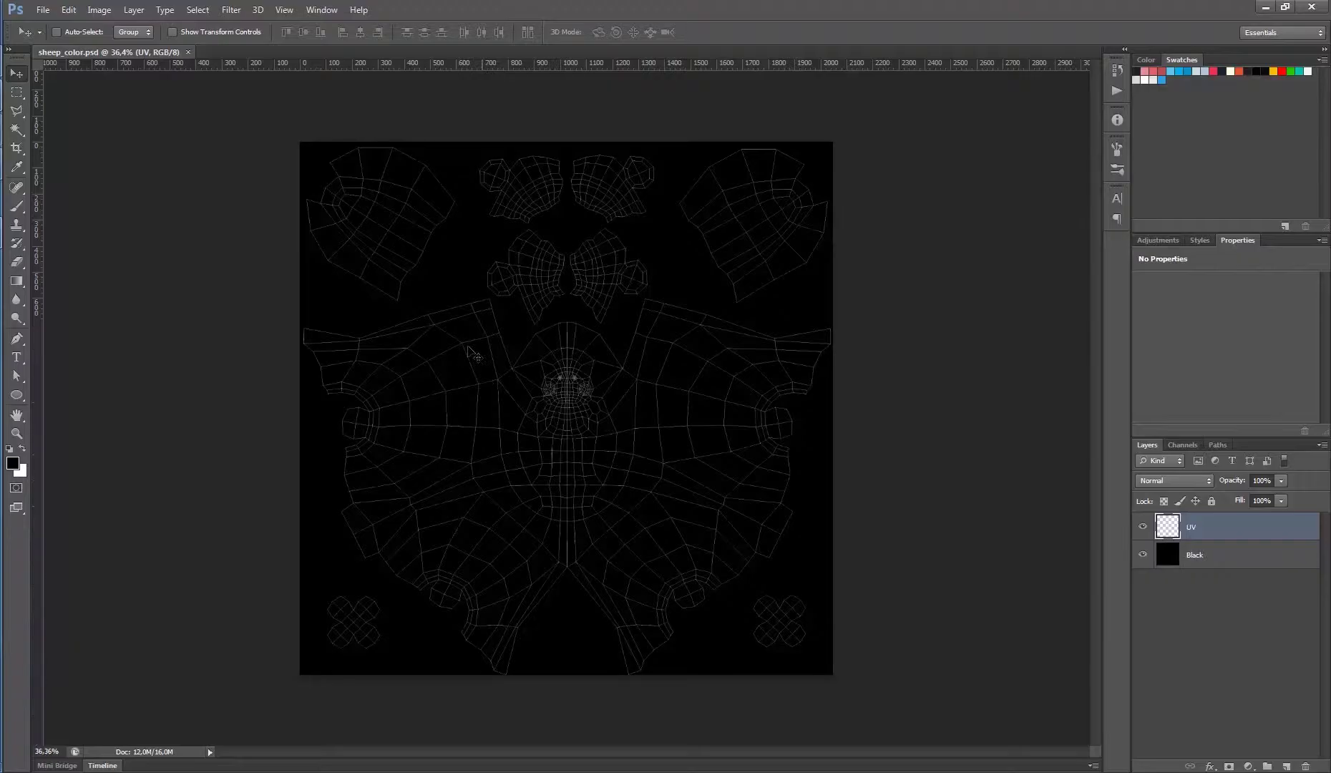
pyautogui.click(1143, 526)
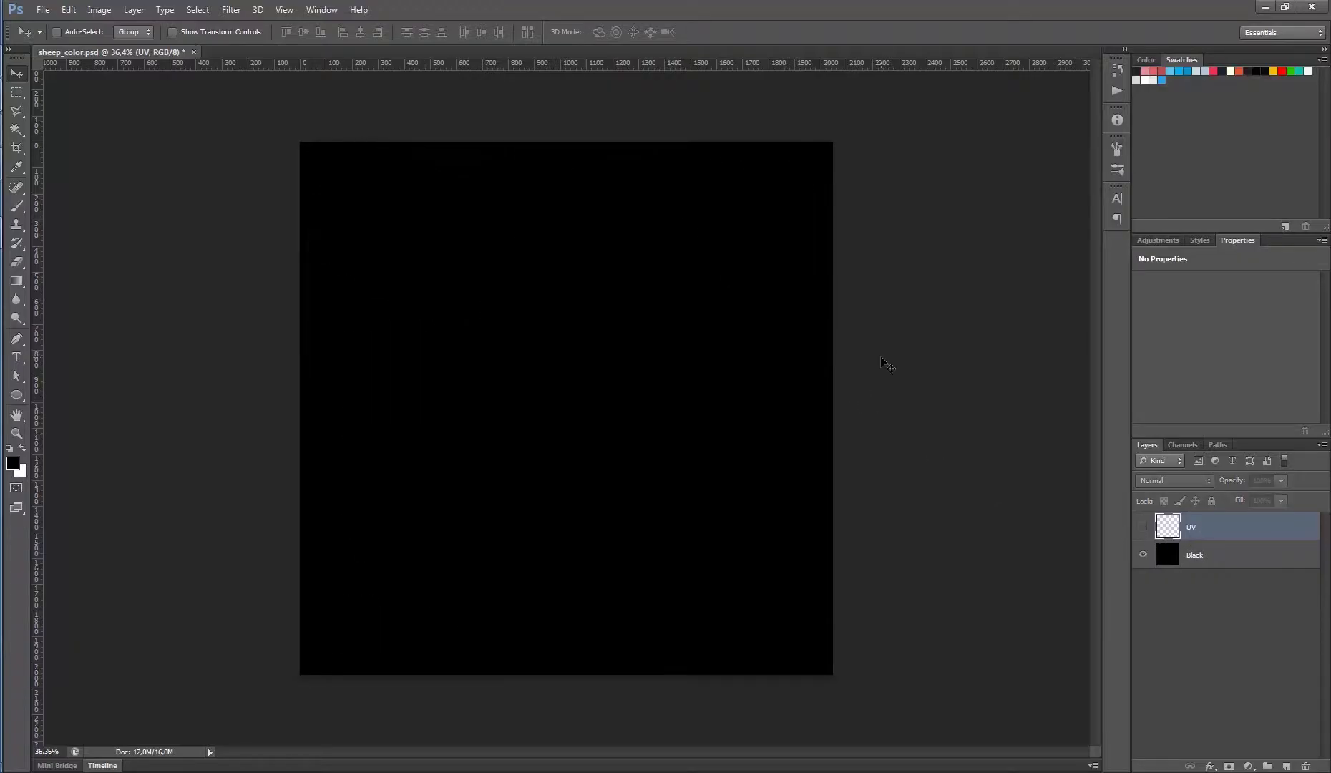
# Switch to Maya, refresh the sheet_mat material swatch and check the updated texture on the sheep.
pyautogui.hotkey('alt', 'Tab')
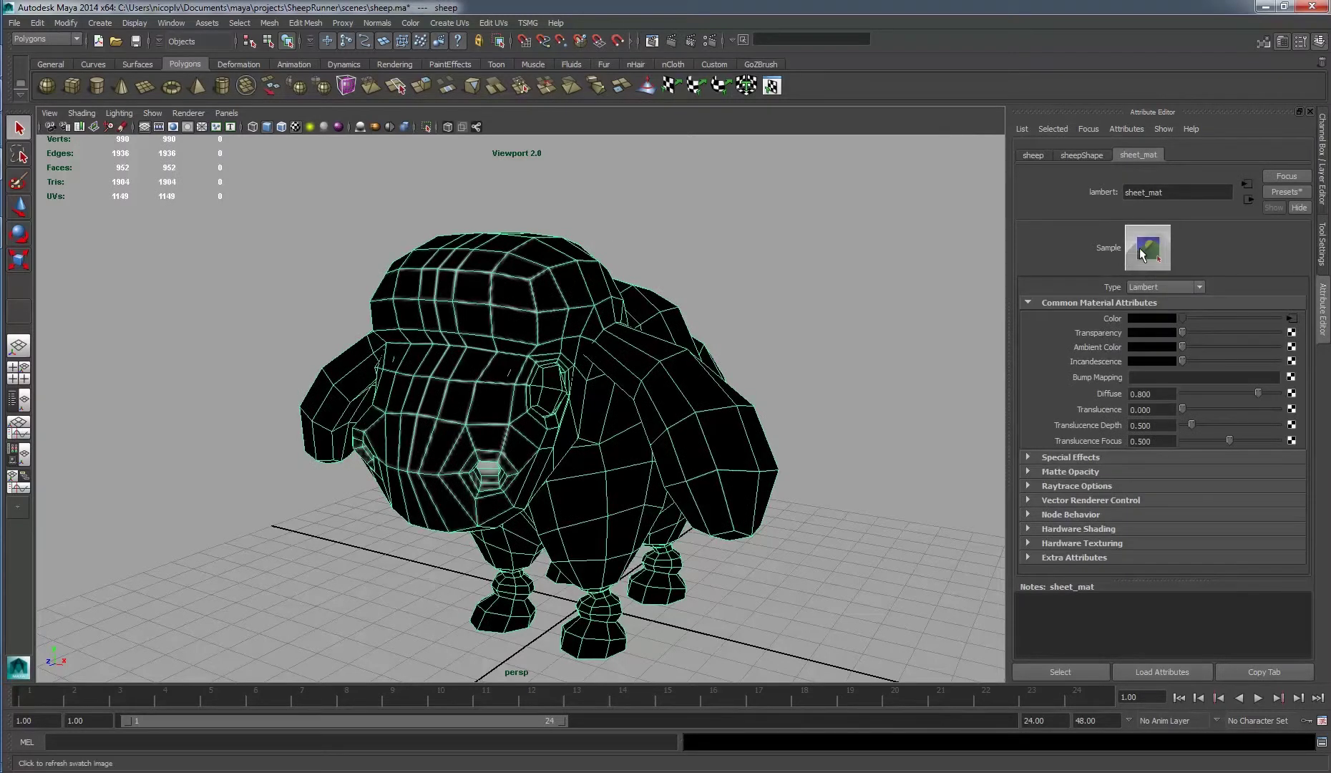
pyautogui.click(1139, 248)
pyautogui.click(893, 271)
pyautogui.moveTo(784, 258)
pyautogui.keyDown('alt'); pyautogui.mouseDown()
pyautogui.moveTo(774, 252)
pyautogui.moveTo(846, 251)
pyautogui.moveTo(846, 265)
pyautogui.moveTo(825, 249)
pyautogui.moveTo(765, 245)
pyautogui.mouseUp(); pyautogui.keyUp('alt')
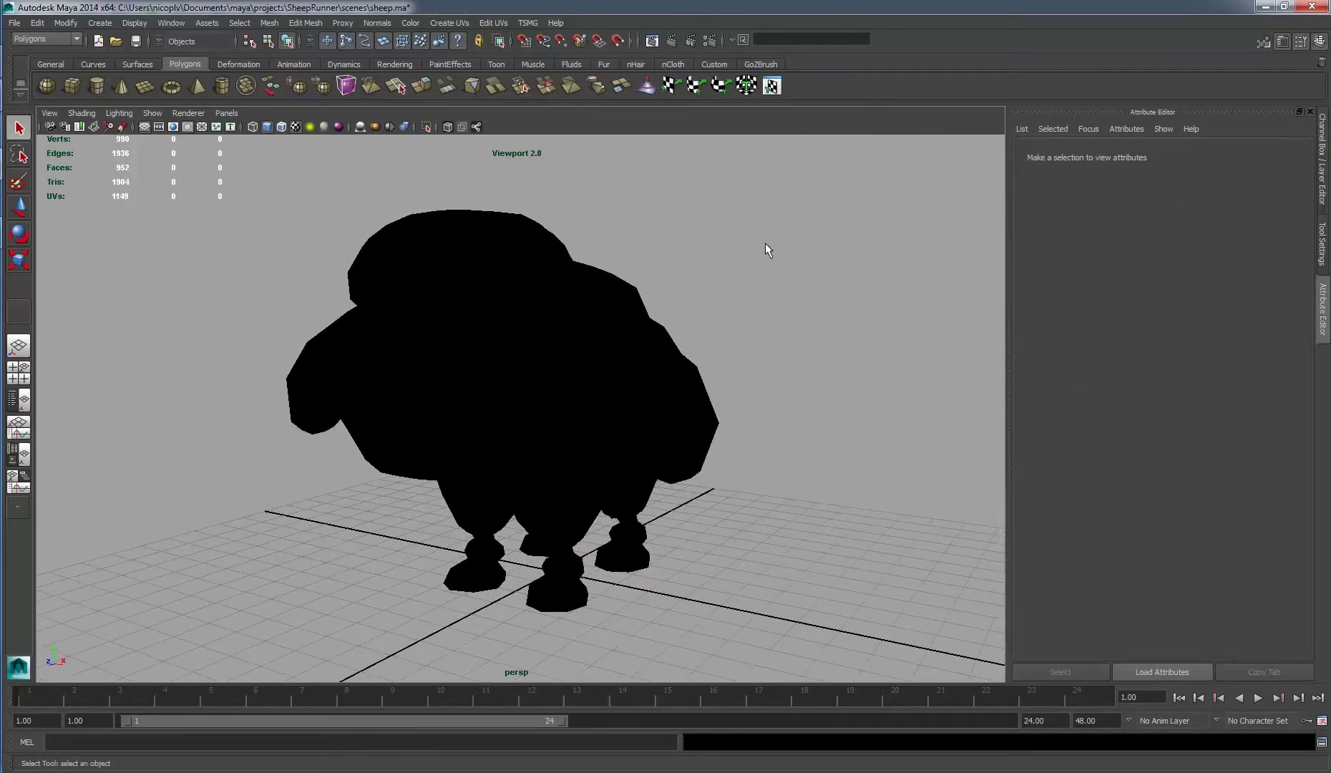
pyautogui.keyDown('alt'); pyautogui.moveTo(760, 280); pyautogui.dragTo(773, 289, button='right'); pyautogui.keyUp('alt')
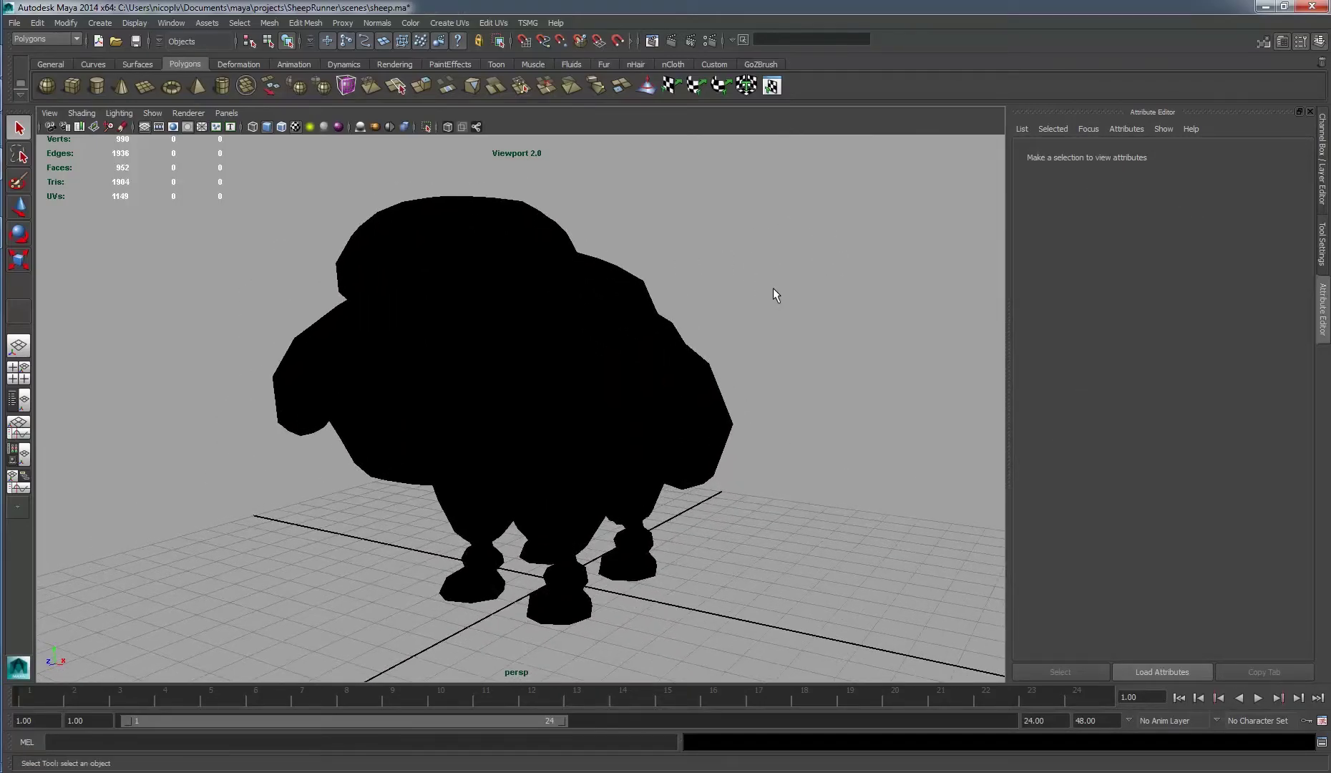
# Switch back to Photoshop, make the UV layer visible again and enlarge the brush to 74 px.
pyautogui.hotkey('alt', 'Tab')
pyautogui.click(1142, 527)
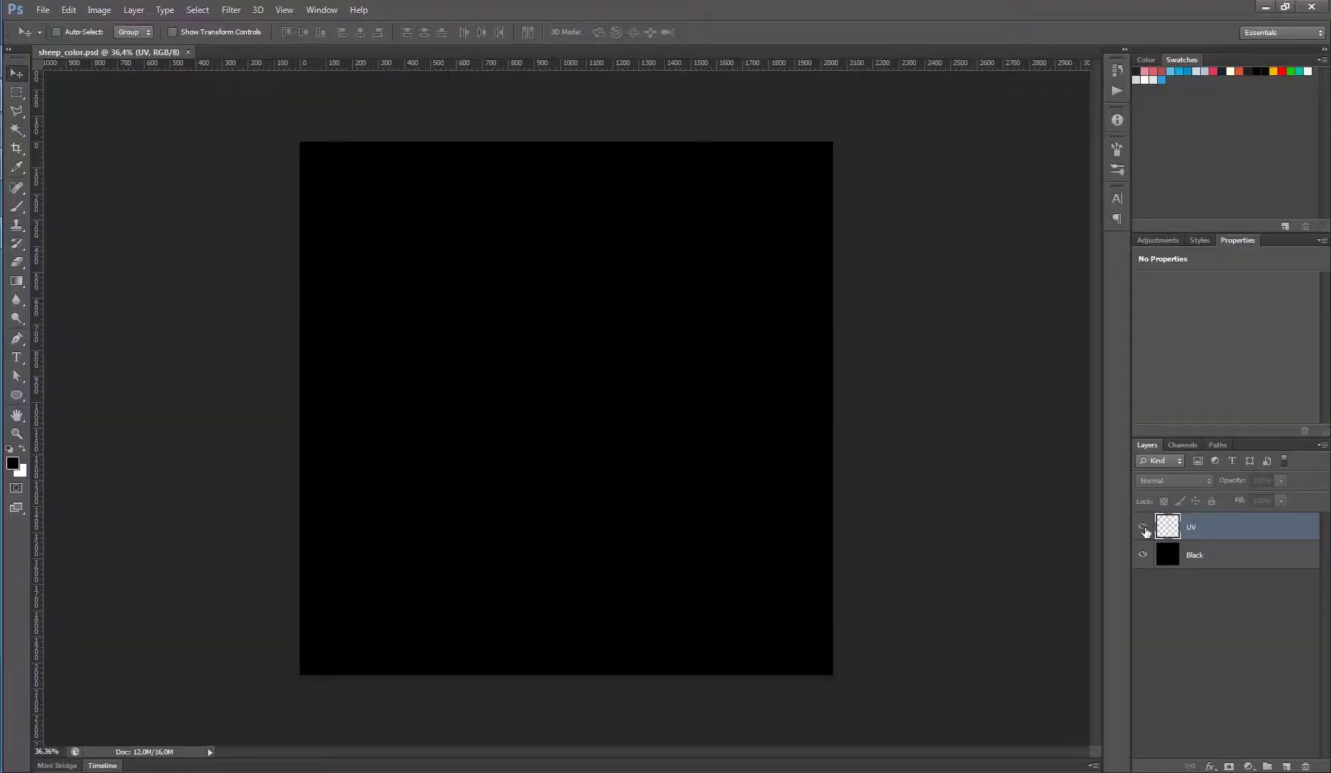
pyautogui.press('b')
pyautogui.keyDown('alt'); pyautogui.scroll(1, 712, 426); pyautogui.keyUp('alt')
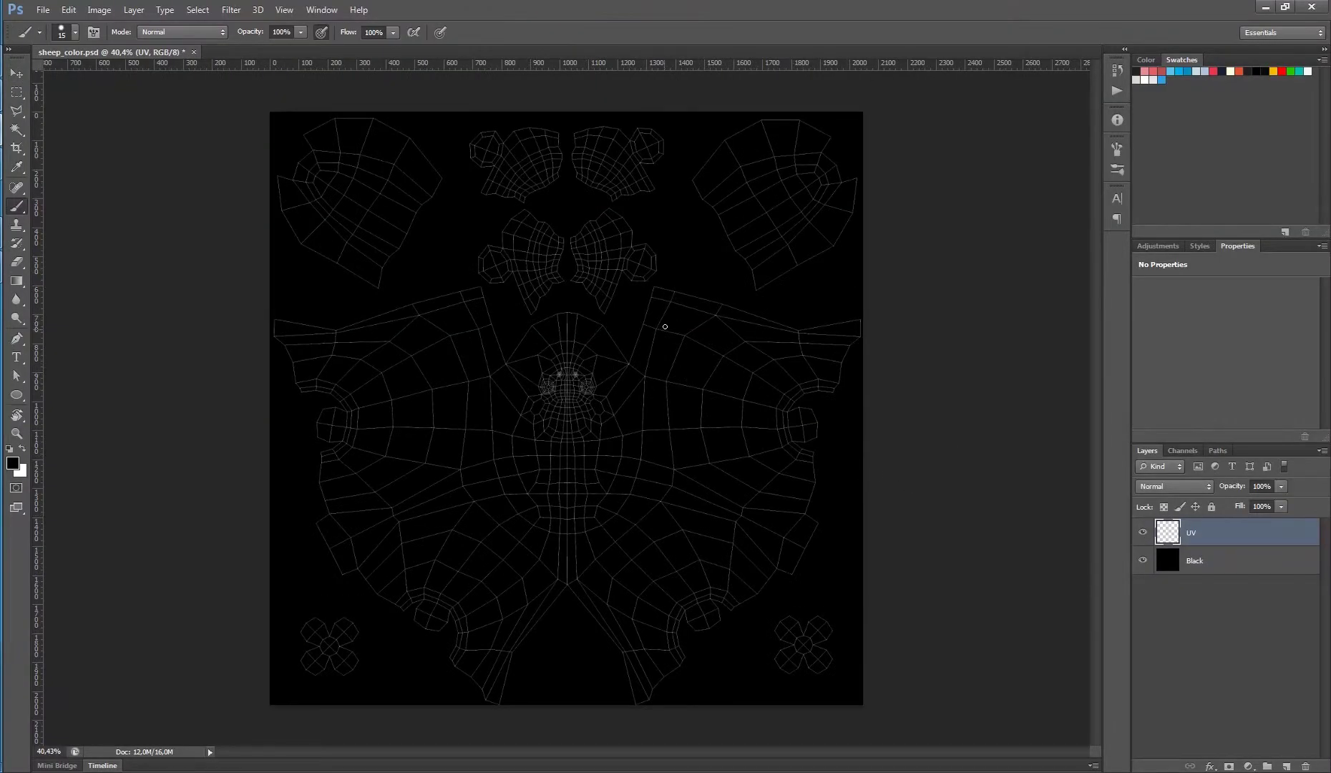
pyautogui.keyDown('alt'); pyautogui.moveTo(691, 428); pyautogui.dragTo(716, 427, button='right'); pyautogui.keyUp('alt')
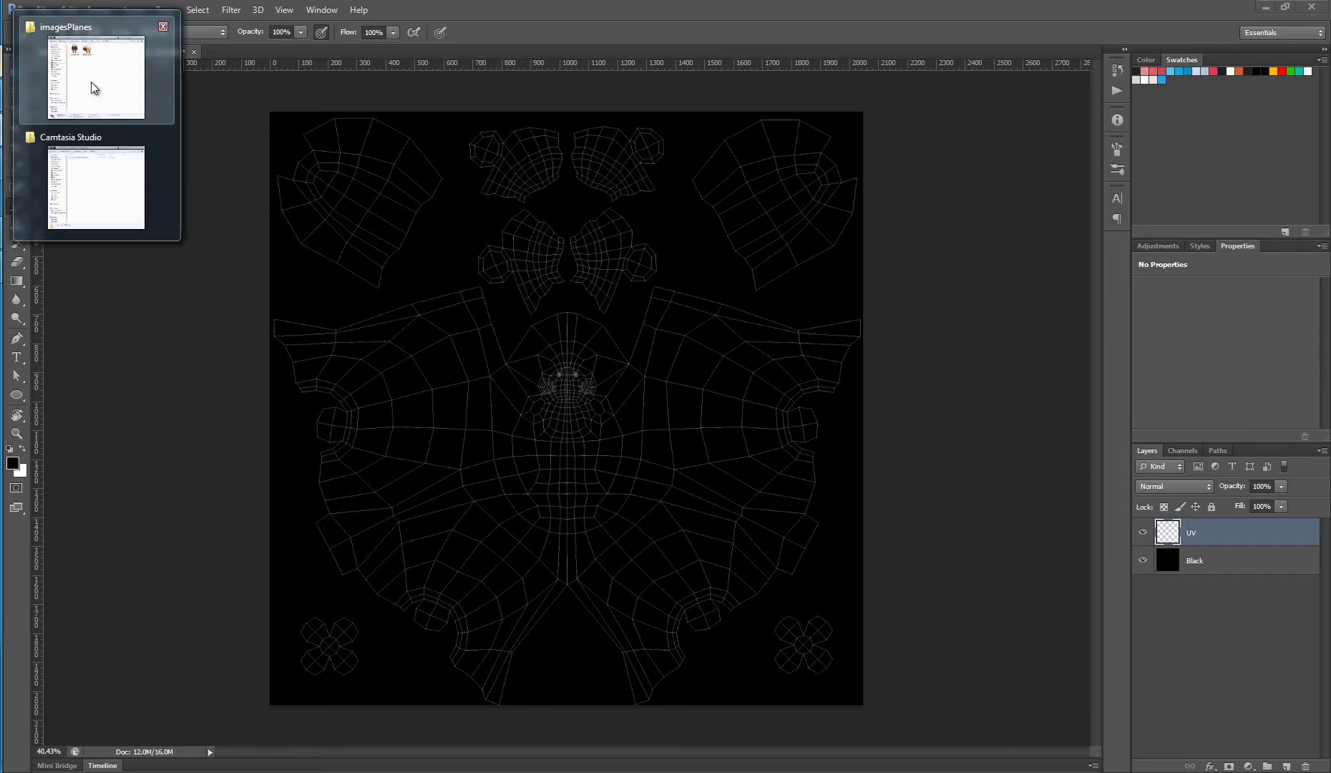
# Place the sheep_side reference image from the imagesPlanes folder into sheep_color.psd as a new layer.
pyautogui.click(95, 90)
pyautogui.moveTo(851, 244); pyautogui.dragTo(512, 293)
pyautogui.press('Return')
pyautogui.press('b')
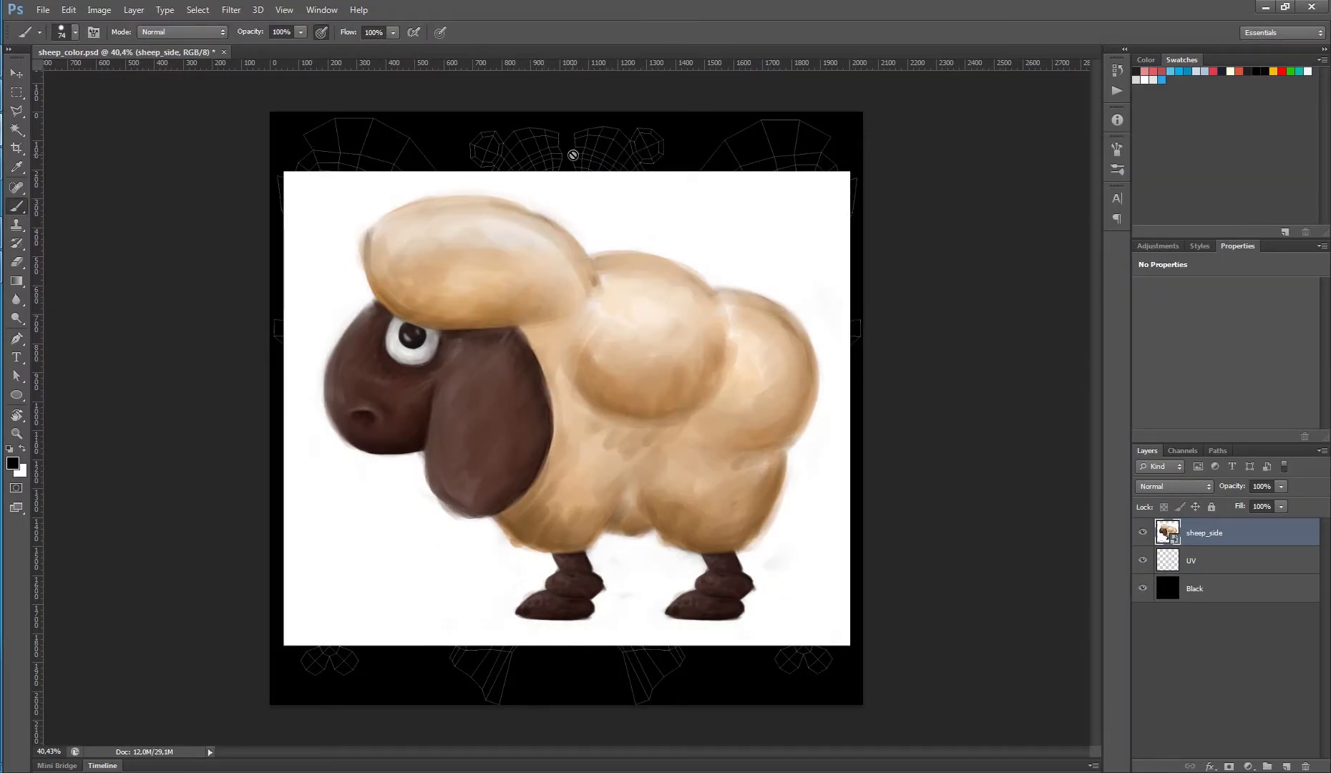
# Add a new layer above sheep_side and name it Color.
pyautogui.click(1286, 767)
pyautogui.doubleClick(1199, 533)
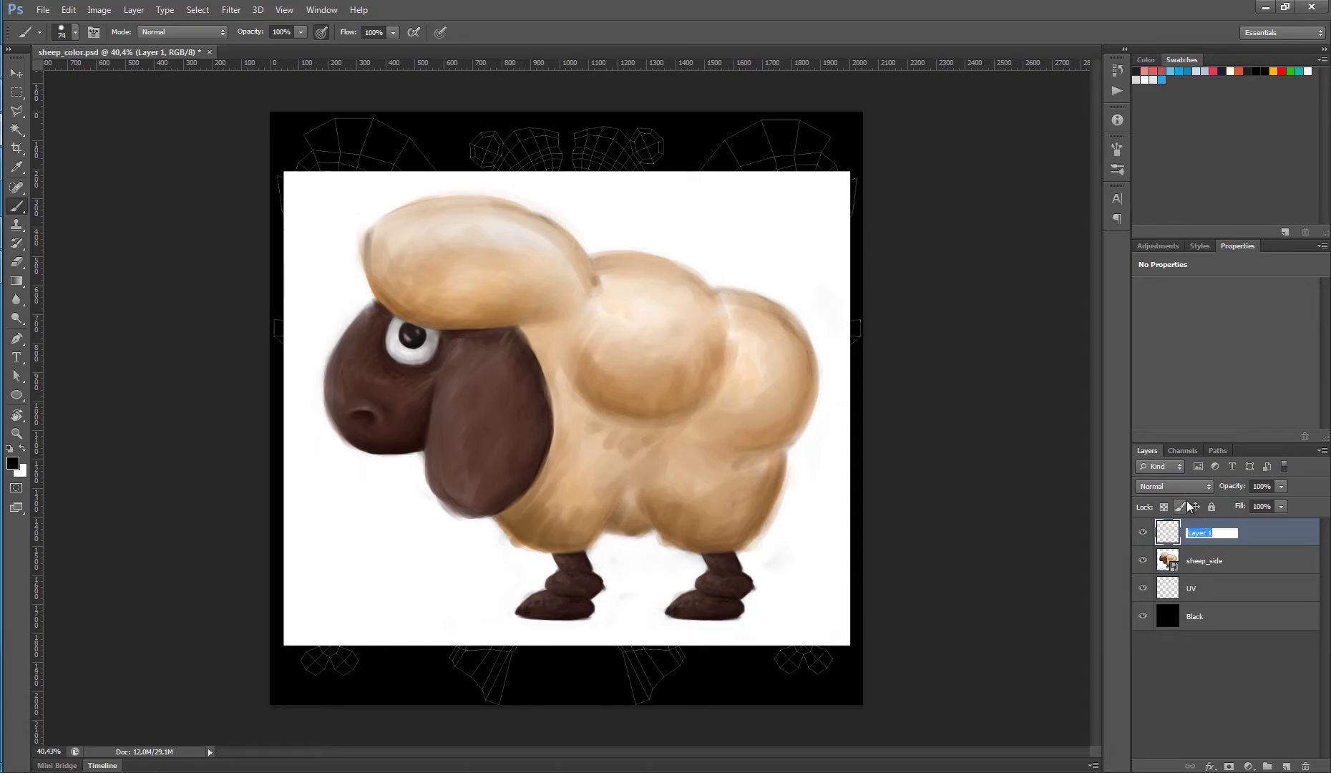
pyautogui.write('Color')
pyautogui.press('Return')
# Sample dark, medium and light wool tones from the reference sheep and paint a swatch of each below its belly.
pyautogui.keyDown('alt'); pyautogui.click(654, 397); pyautogui.keyUp('alt')
pyautogui.moveTo(614, 651); pyautogui.dragTo(638, 651)
pyautogui.keyDown('alt'); pyautogui.click(638, 393); pyautogui.keyUp('alt')
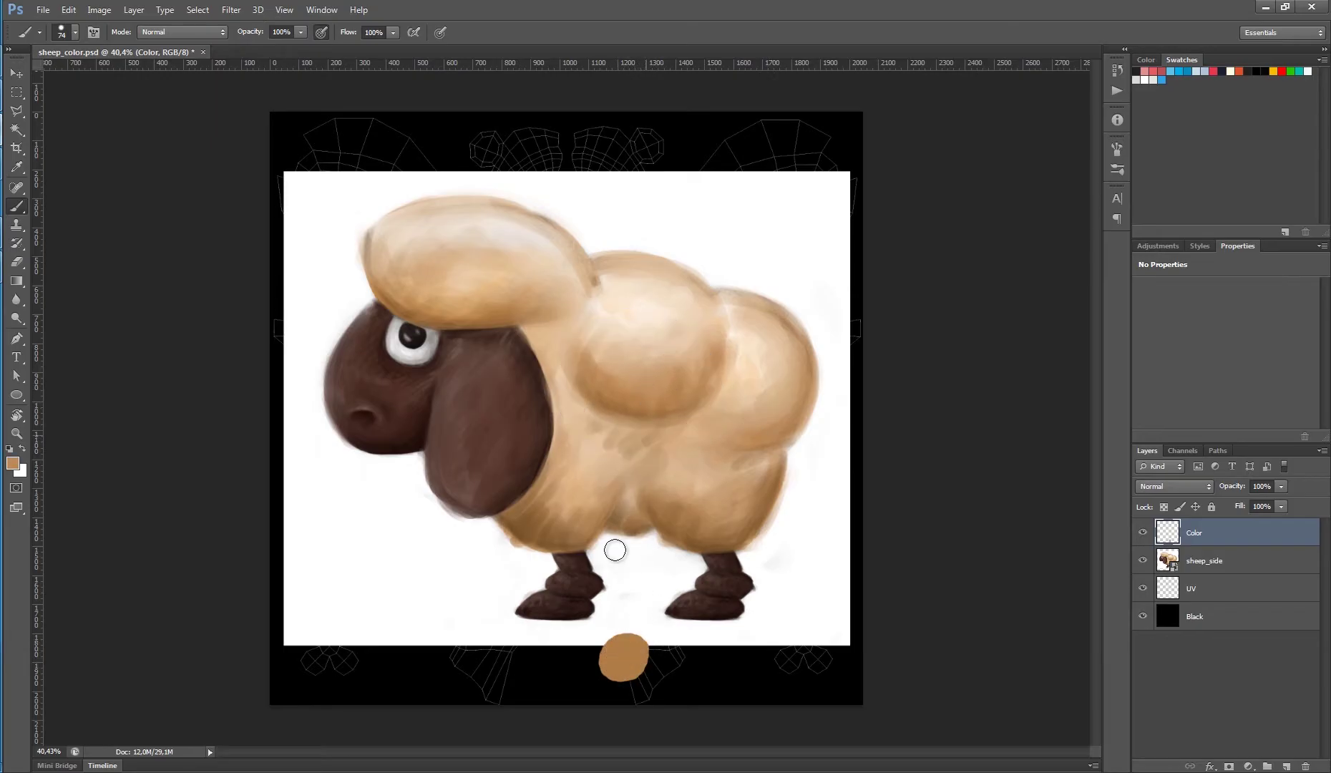
pyautogui.keyDown('alt'); pyautogui.click(623, 368); pyautogui.keyUp('alt')
pyautogui.moveTo(579, 664)
pyautogui.mouseDown()
pyautogui.moveTo(573, 651)
pyautogui.moveTo(596, 642)
pyautogui.moveTo(600, 620)
pyautogui.mouseUp()
pyautogui.keyDown('alt'); pyautogui.click(668, 338); pyautogui.keyUp('alt')
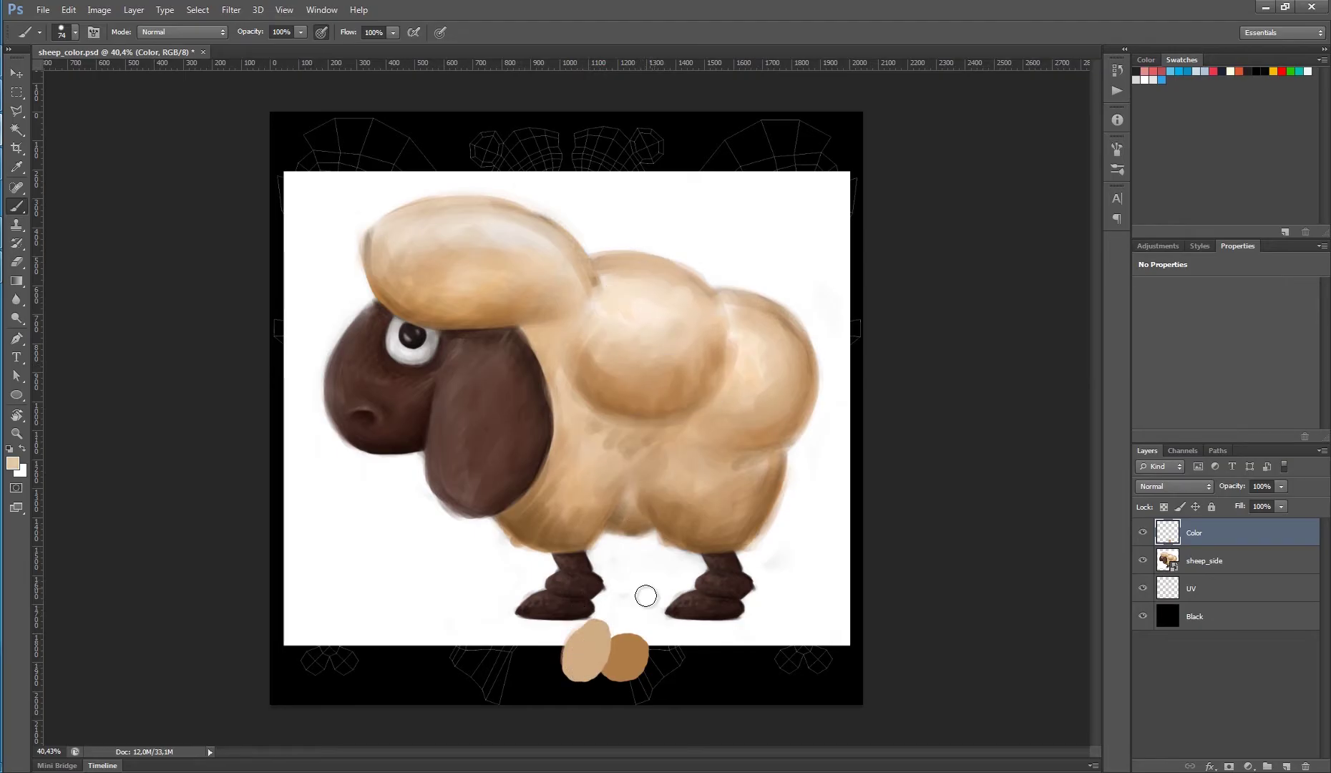
pyautogui.keyDown('alt'); pyautogui.click(678, 306); pyautogui.keyUp('alt')
pyautogui.moveTo(629, 631)
pyautogui.mouseDown()
pyautogui.moveTo(624, 611)
pyautogui.moveTo(632, 620)
pyautogui.mouseUp()
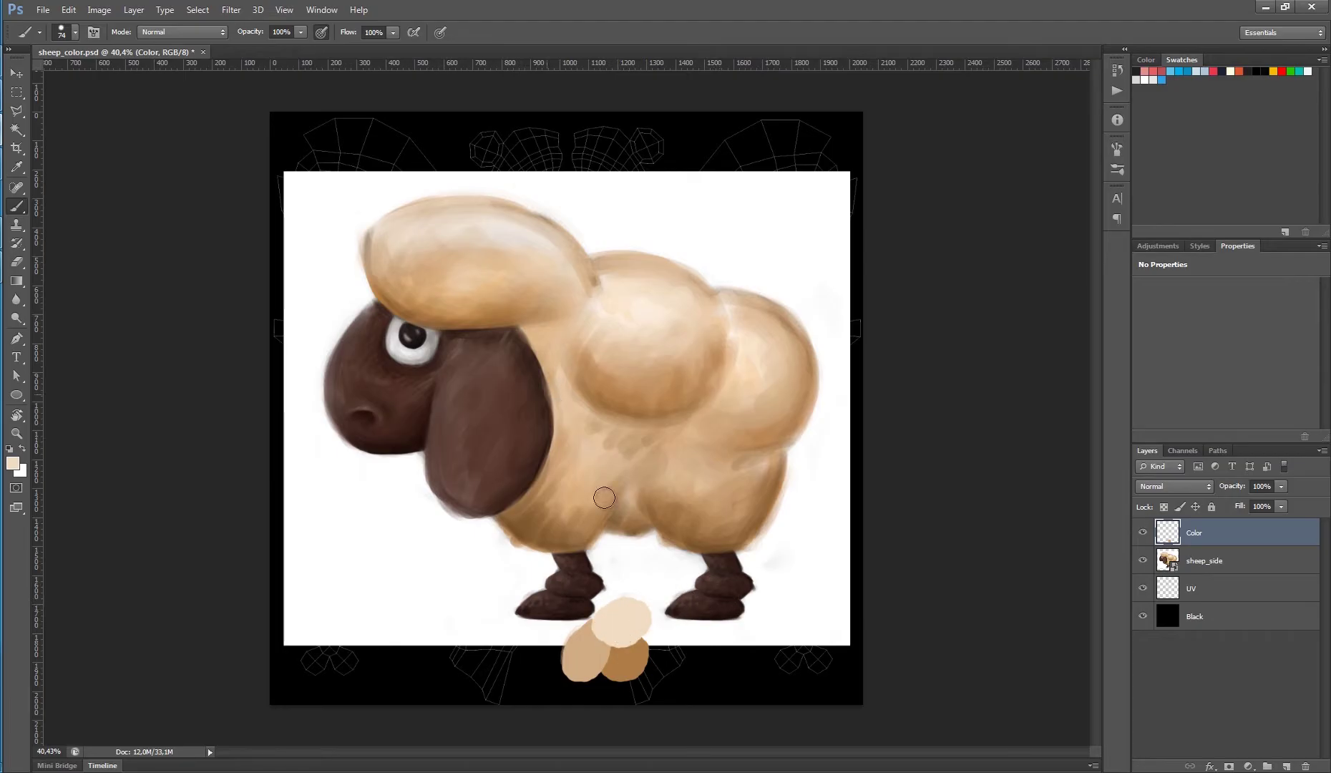
# Sample three brown skin tones from the reference sheep and paint their swatches beside the wool swatches.
pyautogui.keyDown('alt'); pyautogui.click(513, 492); pyautogui.keyUp('alt')
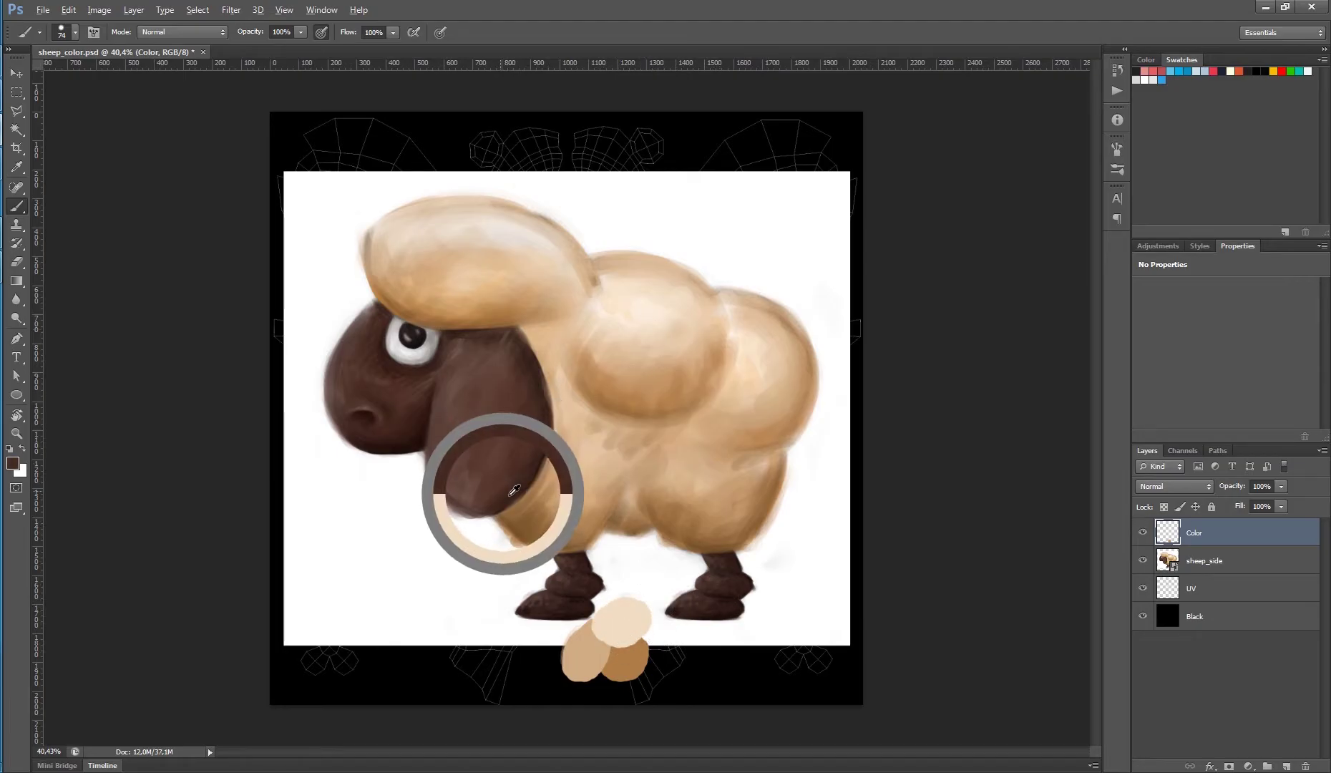
pyautogui.keyDown('alt'); pyautogui.moveTo(510, 496); pyautogui.dragTo(499, 494); pyautogui.keyUp('alt')
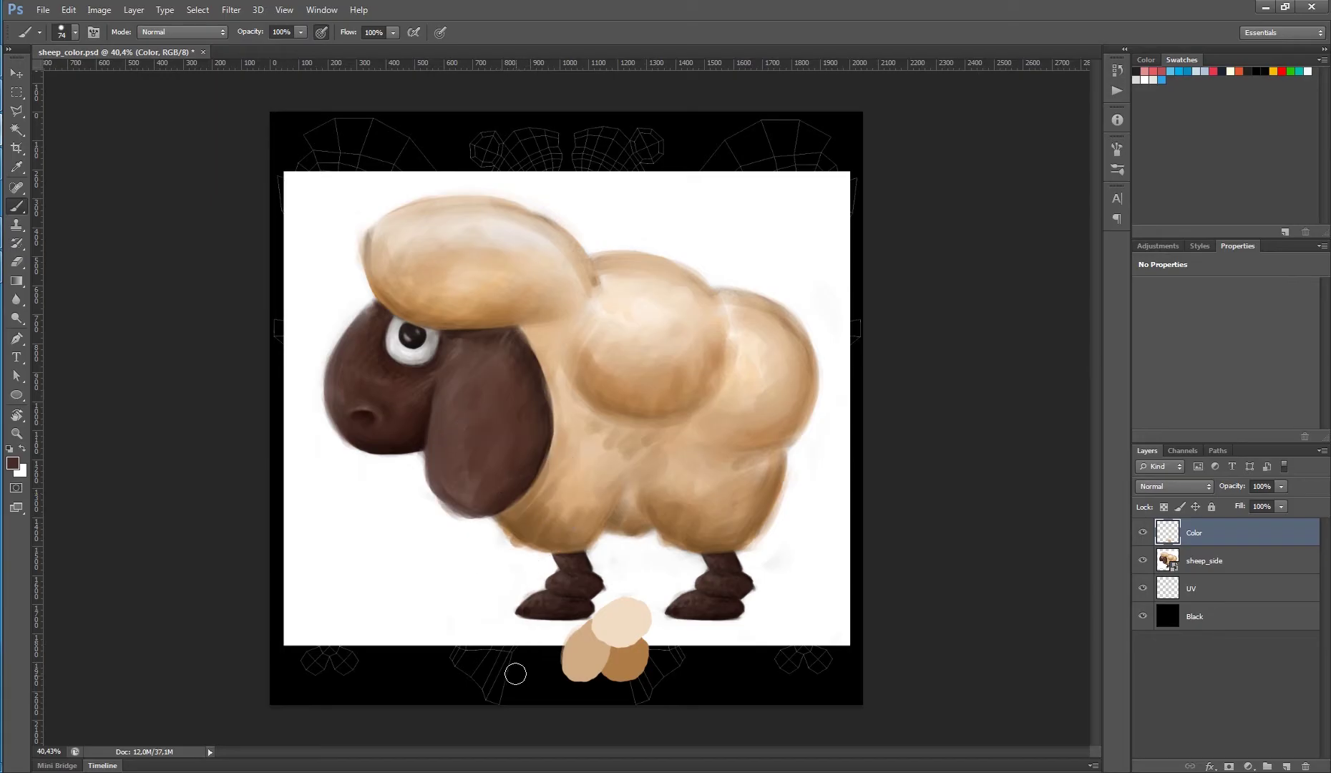
pyautogui.moveTo(515, 673)
pyautogui.mouseDown()
pyautogui.moveTo(504, 641)
pyautogui.moveTo(551, 657)
pyautogui.moveTo(526, 622)
pyautogui.moveTo(543, 610)
pyautogui.moveTo(543, 624)
pyautogui.mouseUp()
pyautogui.keyDown('alt'); pyautogui.click(570, 609); pyautogui.keyUp('alt')
pyautogui.keyDown('alt'); pyautogui.click(450, 392); pyautogui.keyUp('alt')
# Delete the sheep_side layer and scale the Color layer's swatches down into the gap at the UV layout's lower edge.
pyautogui.click(1209, 563)
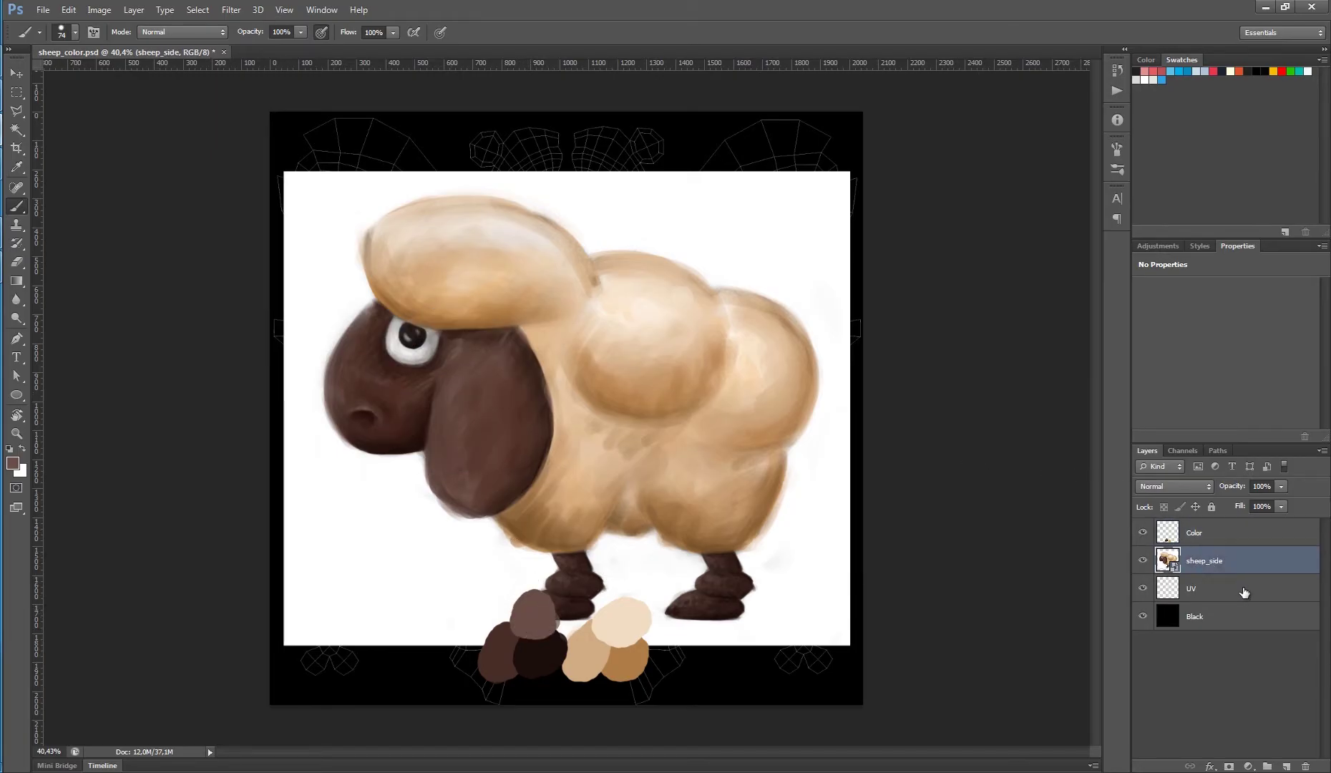
pyautogui.moveTo(1241, 559); pyautogui.dragTo(1305, 766)
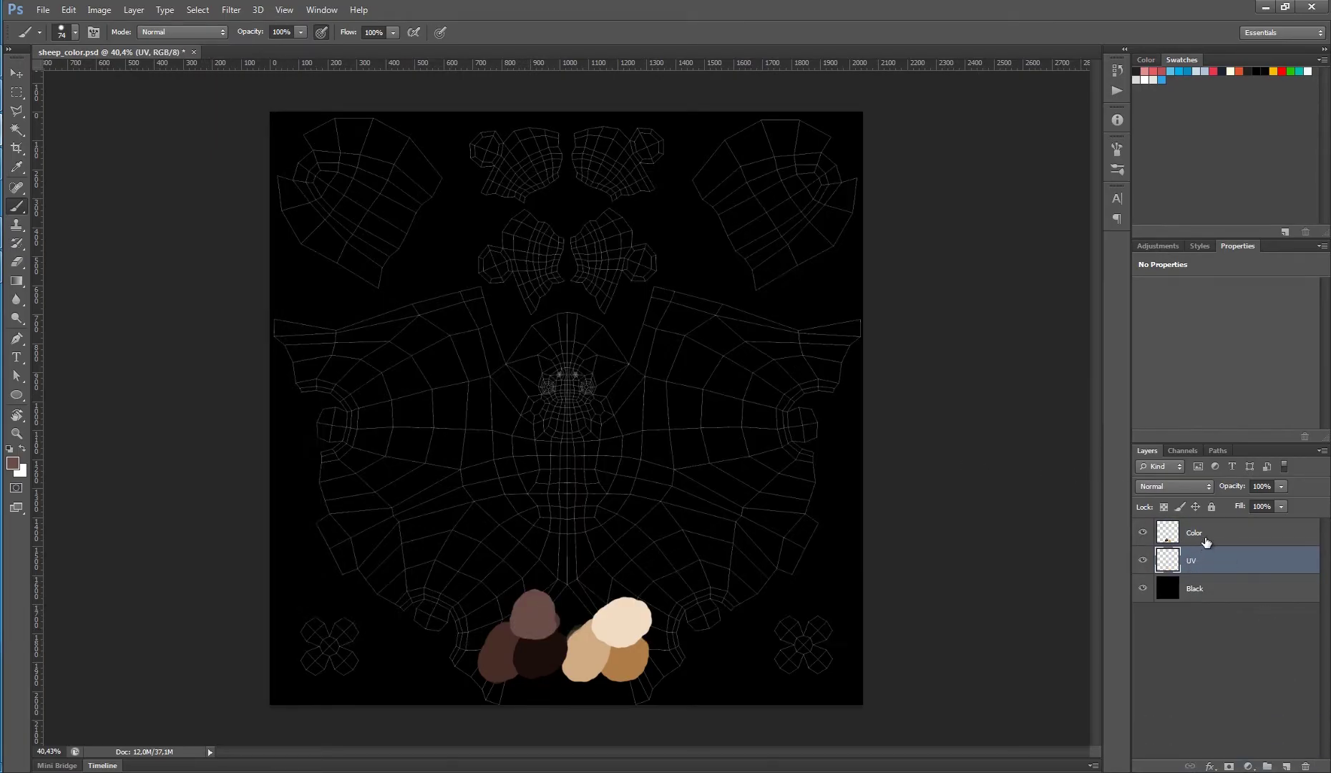
pyautogui.hotkey('ctrl', 't')
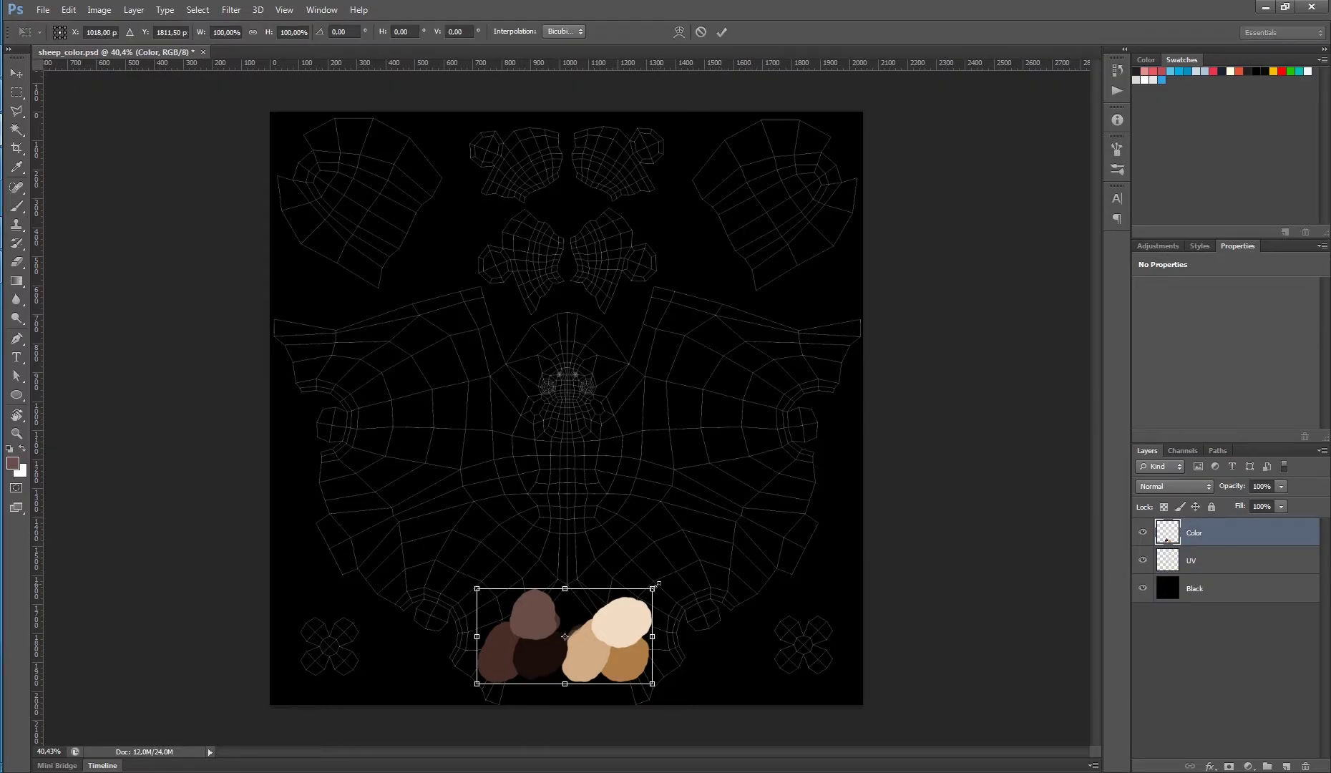
pyautogui.keyDown('alt'); pyautogui.moveTo(655, 587); pyautogui.dragTo(603, 665); pyautogui.keyUp('alt')
pyautogui.press('Return')
pyautogui.press('b')
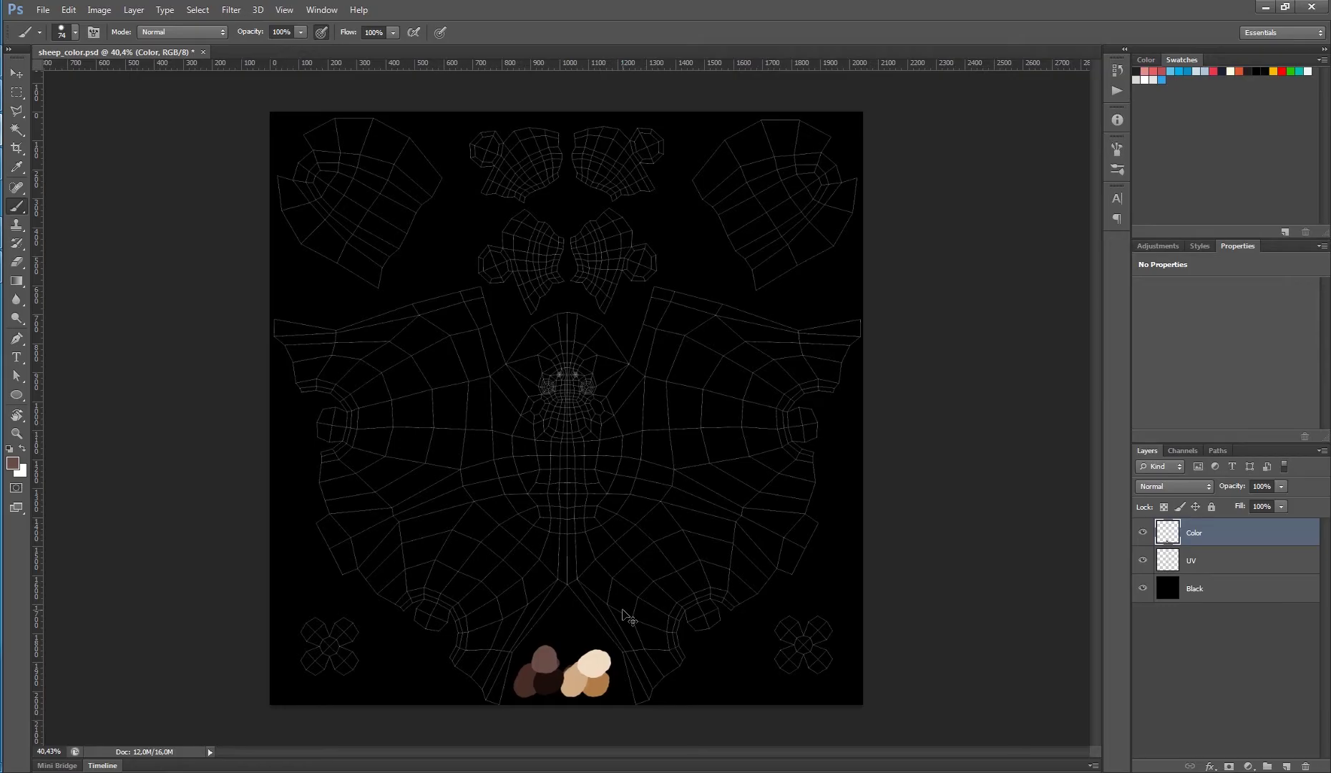
# On the UV layer, Magic Wand-select the empty area around the shells, including the lower central gap, and invert the selection.
pyautogui.click(1199, 565)
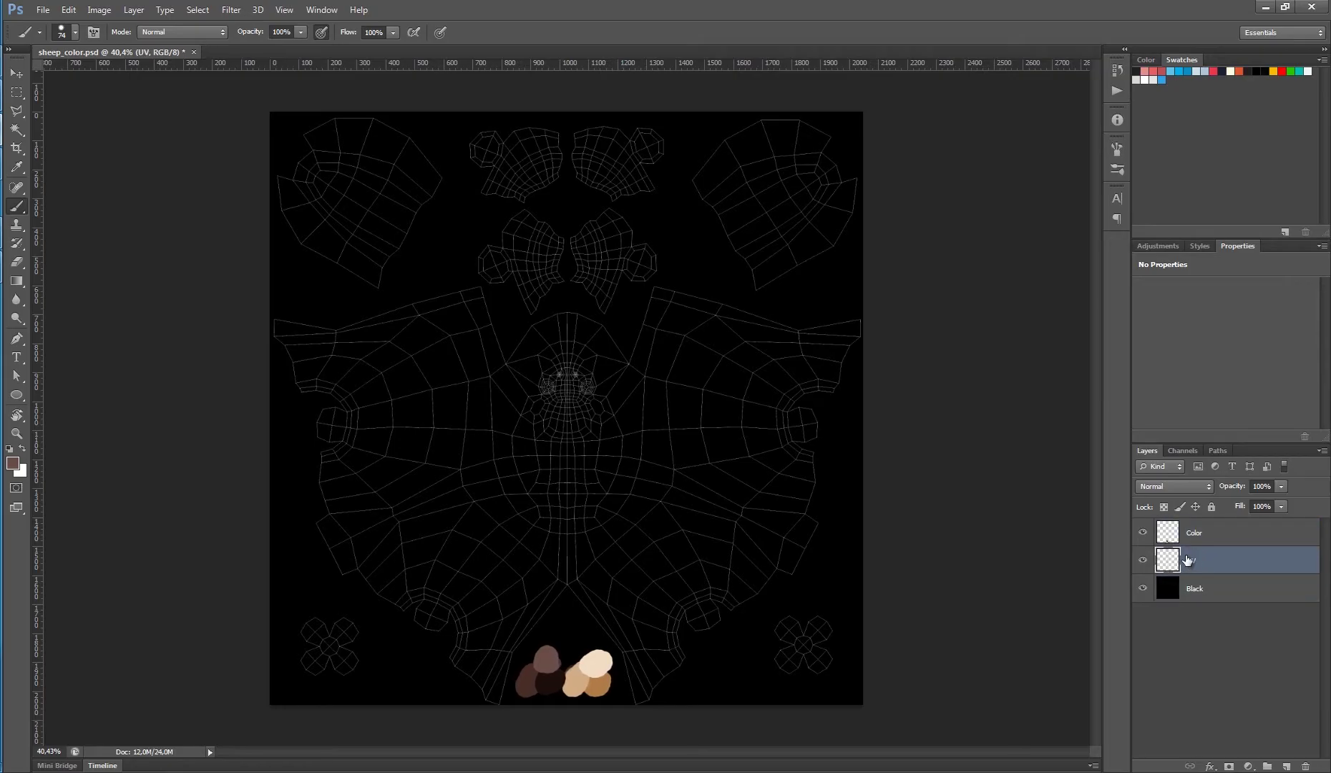
pyautogui.click(18, 132)
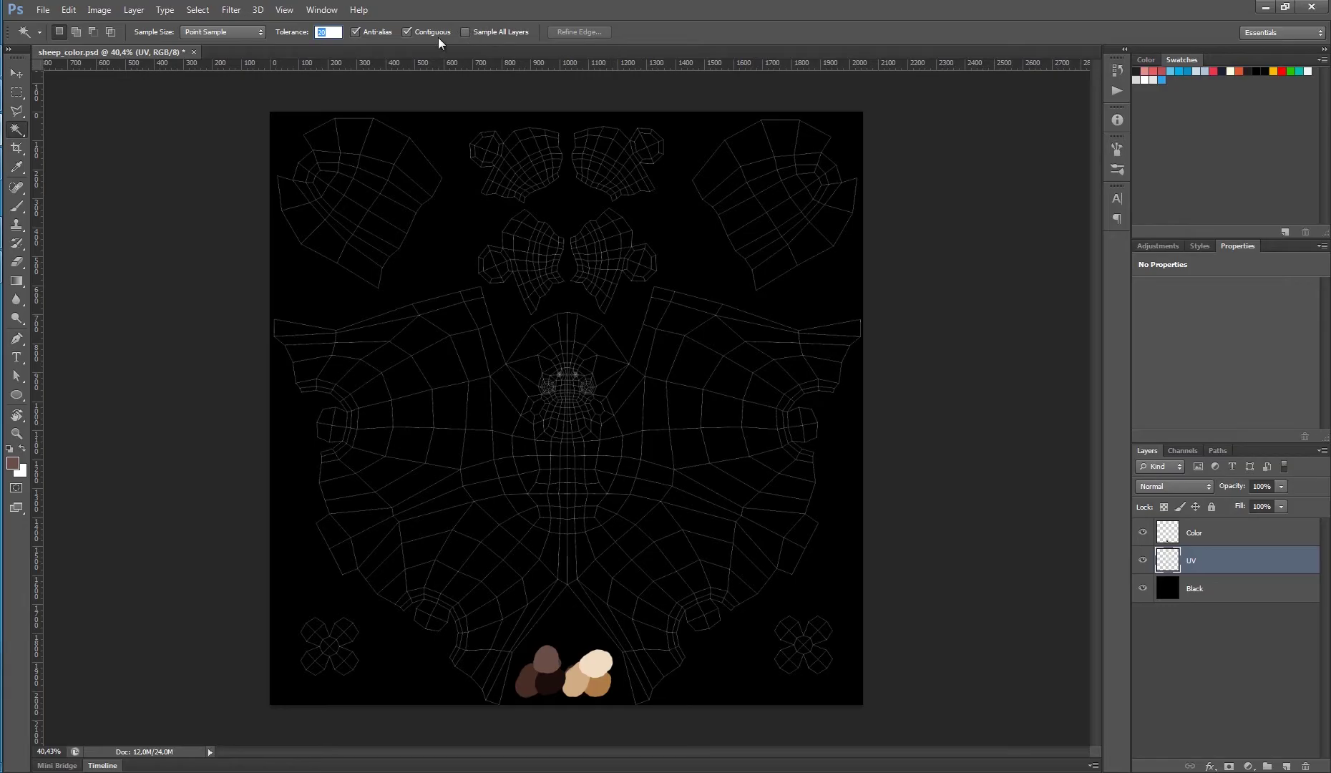
pyautogui.click(470, 230)
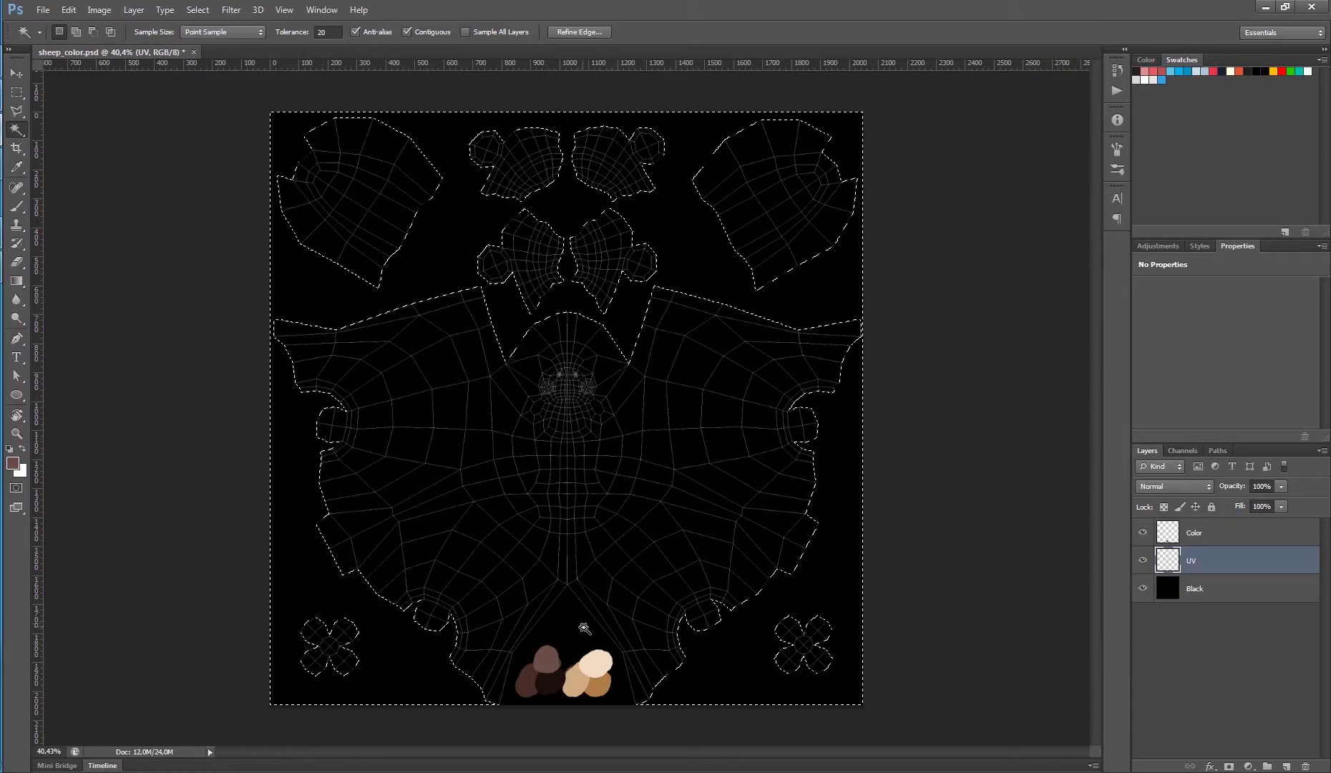
pyautogui.press('shift')
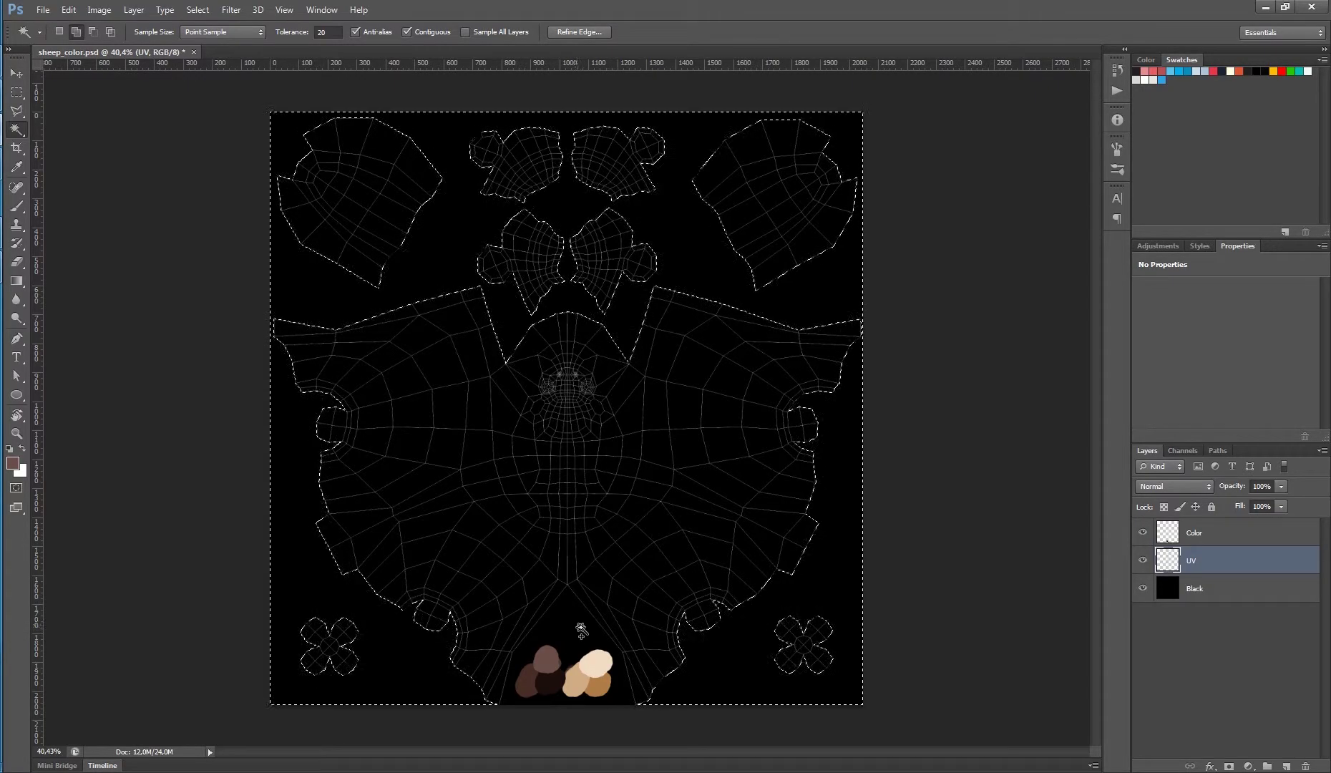
pyautogui.keyDown('shift'); pyautogui.click(577, 612); pyautogui.keyUp('shift')
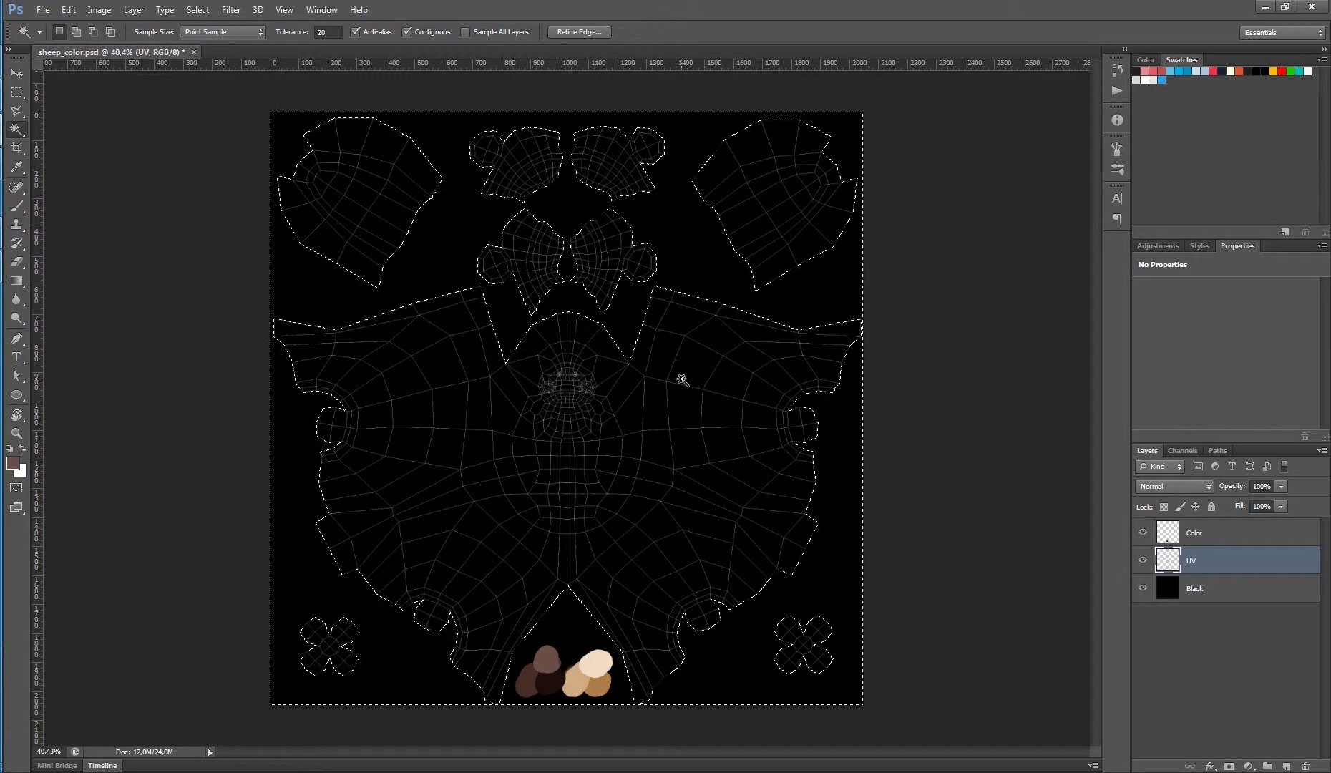
pyautogui.hotkey('ctrl', 'shift', 'i')
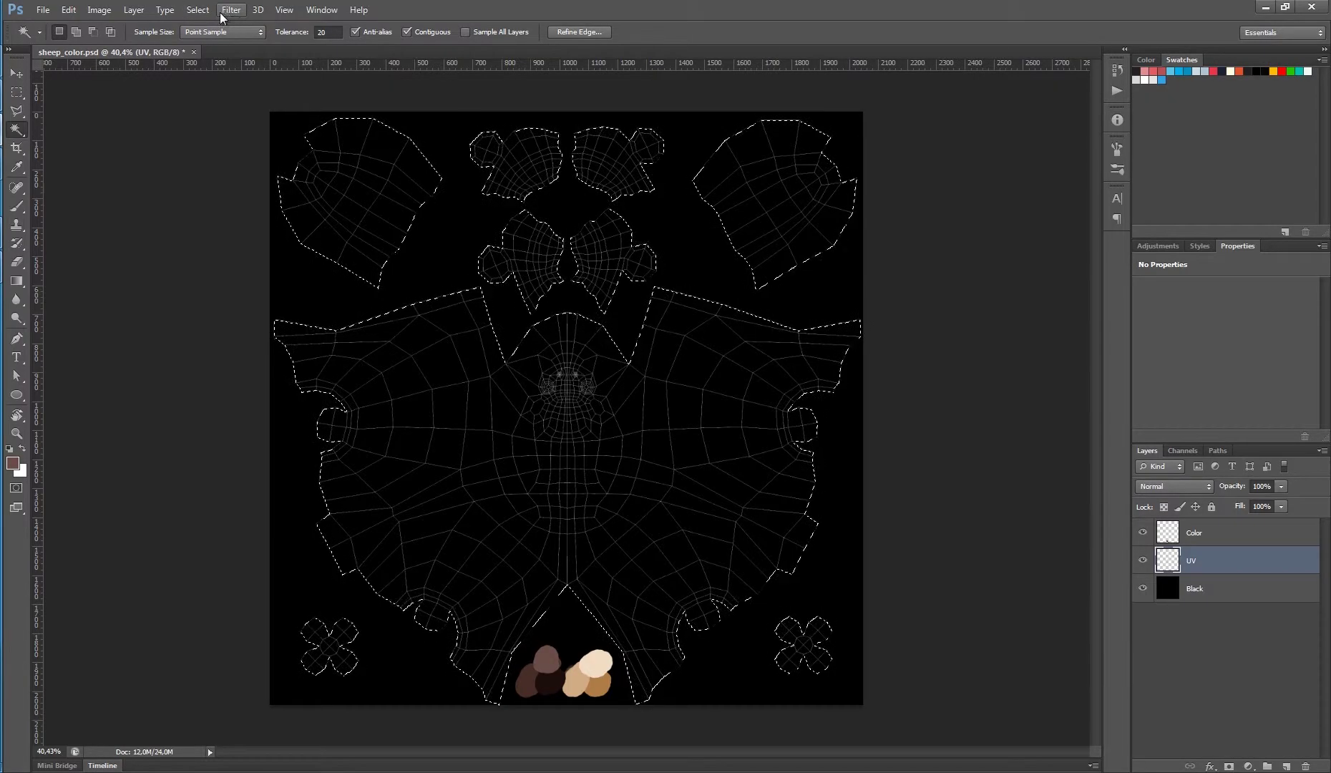
# Expand the UV shell selection by 10 pixels.
pyautogui.click(198, 10)
pyautogui.moveTo(331, 171)
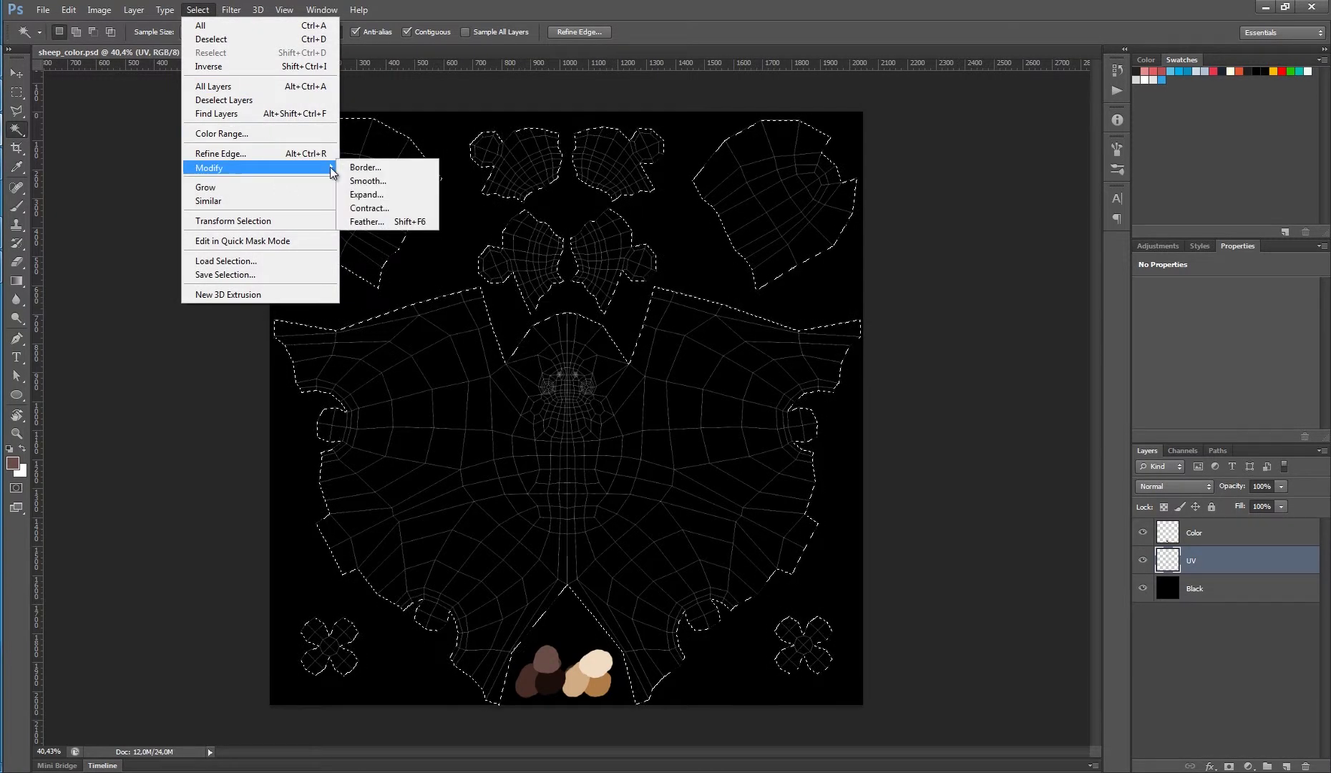
pyautogui.click(360, 197)
pyautogui.write('1')
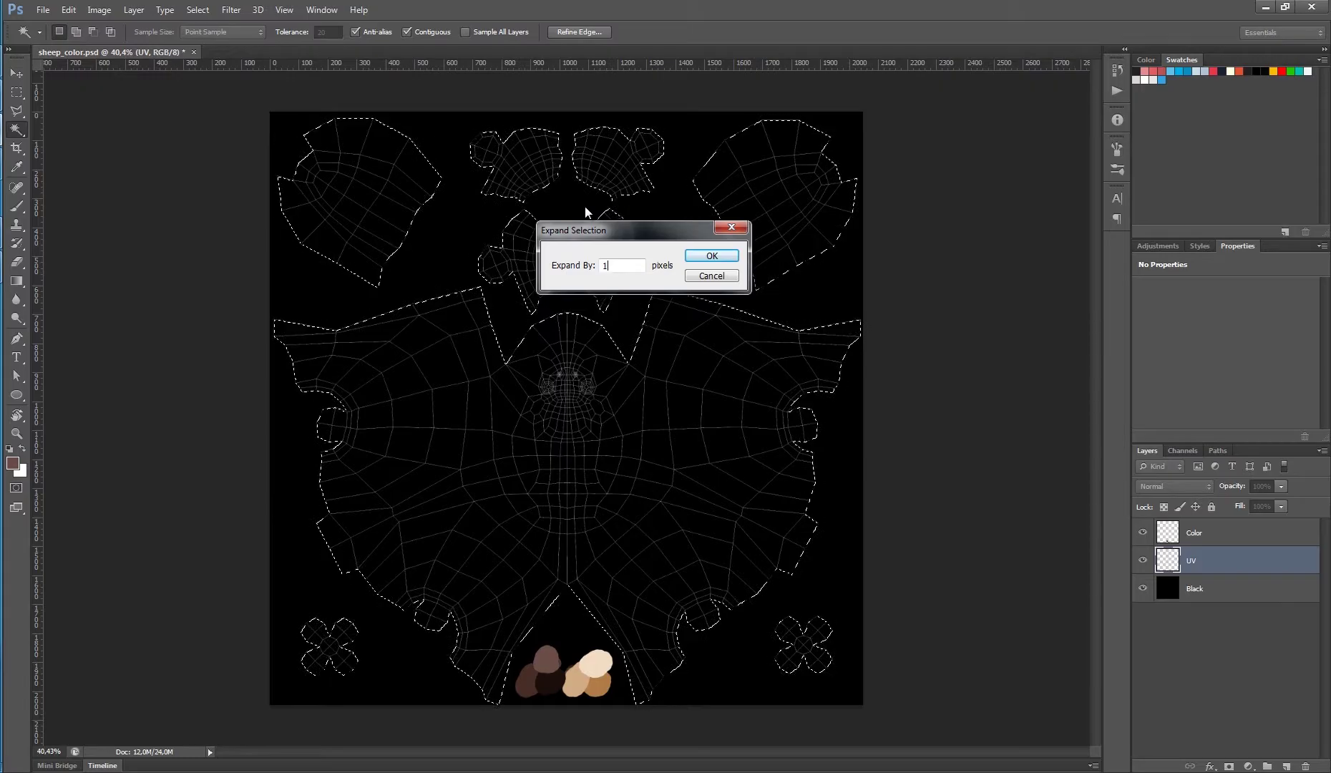
pyautogui.write('0')
pyautogui.press('Return')
# Add a new layer named Base_Color and move it between the UV and Black layers.
pyautogui.keyDown('ctrl'); pyautogui.moveTo(680, 358); pyautogui.dragTo(616, 413); pyautogui.keyUp('ctrl')
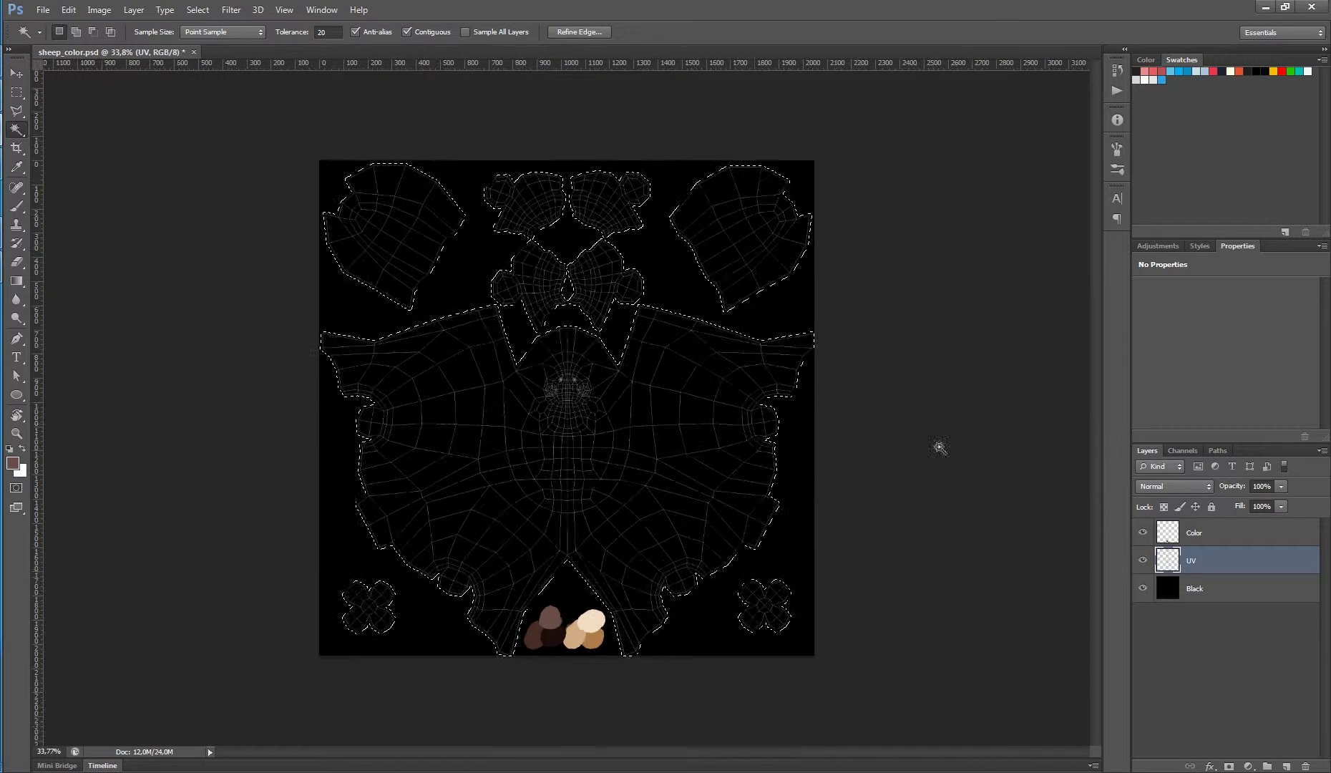
pyautogui.click(1286, 765)
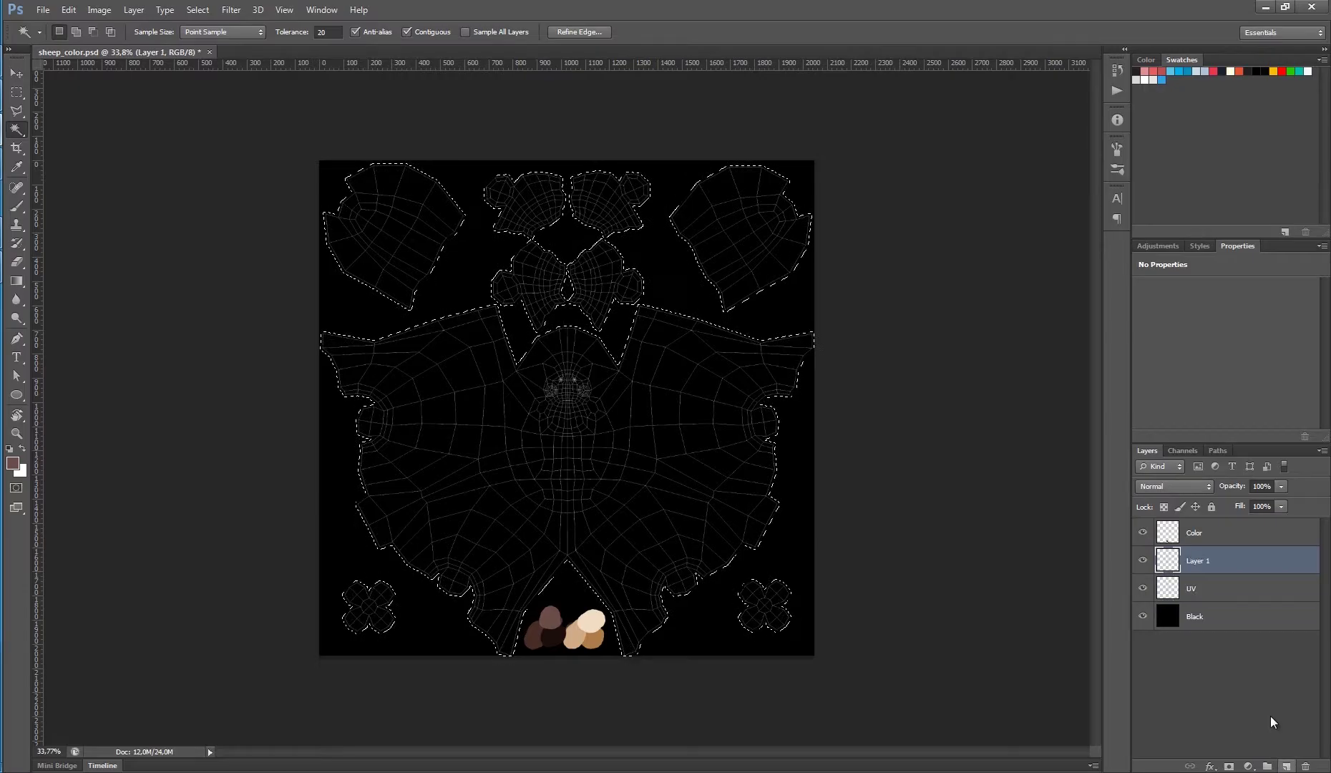
pyautogui.doubleClick(1206, 562)
pyautogui.write('Base')
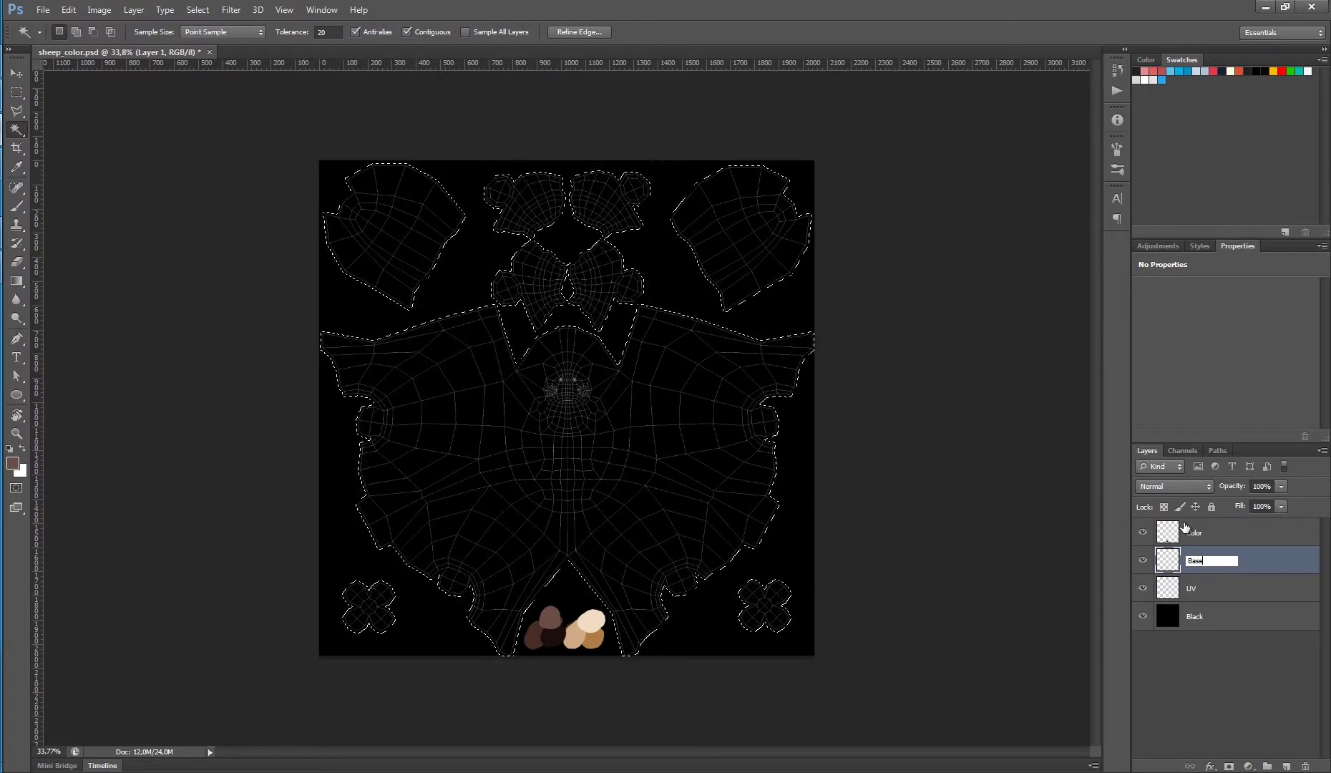
pyautogui.write('_Color')
pyautogui.press('Return')
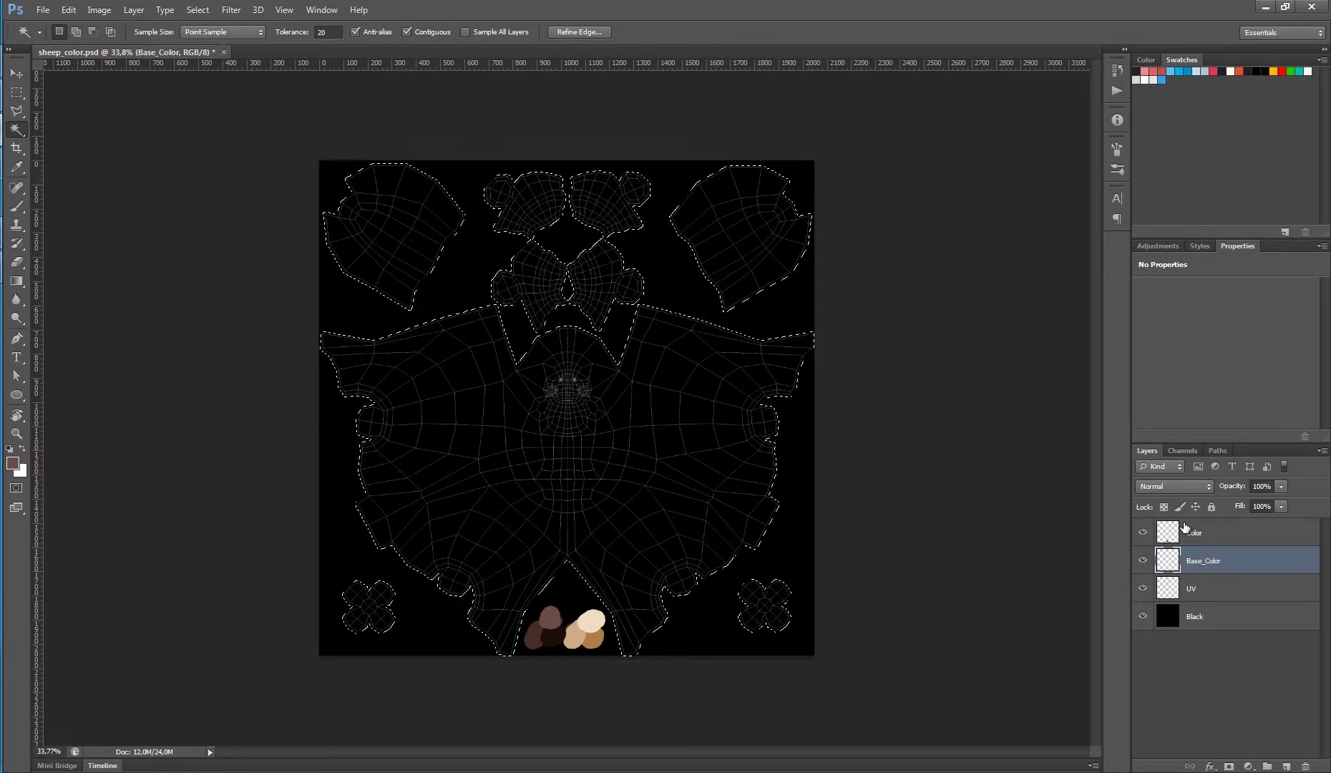
pyautogui.moveTo(1216, 561)
pyautogui.mouseDown()
pyautogui.moveTo(1220, 588)
pyautogui.moveTo(1214, 574)
pyautogui.mouseUp()
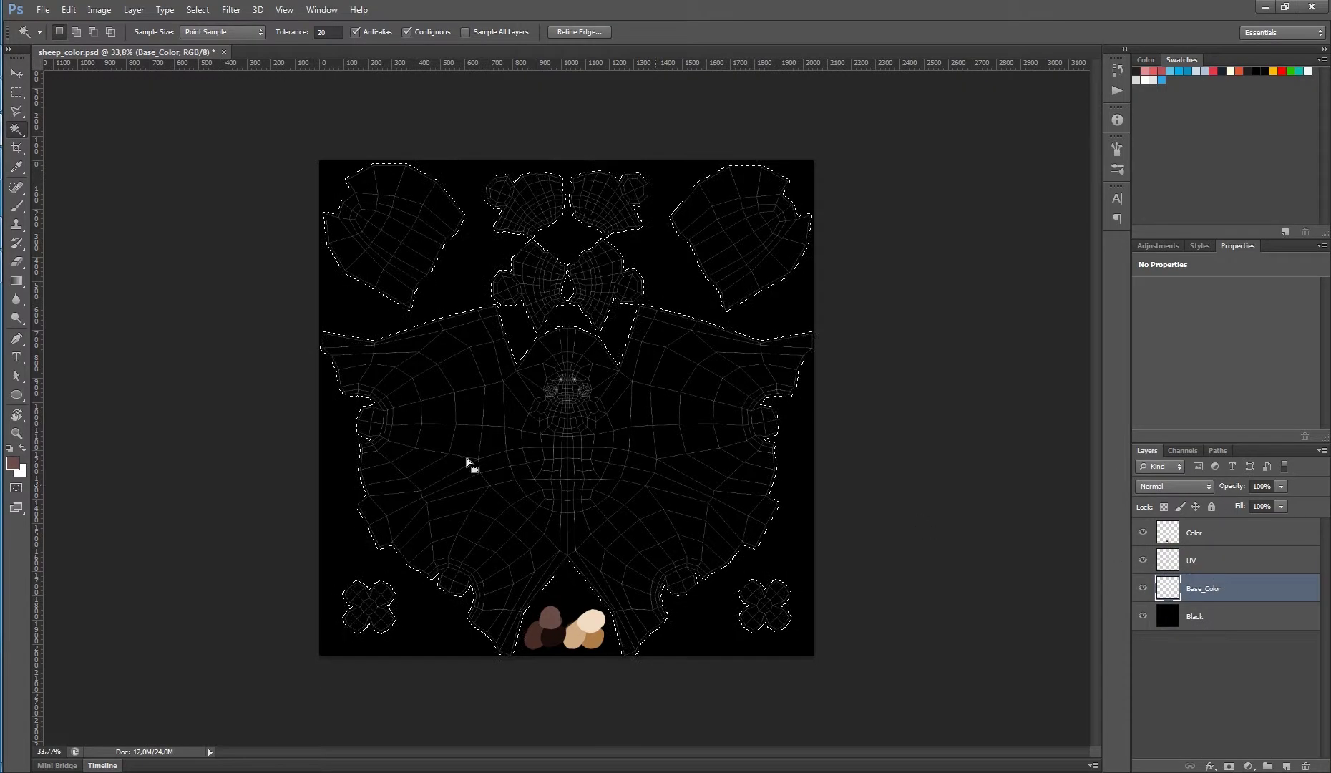
# Sample the medium tan wool swatch and fill the selected UV shells with it on the Base_Color layer.
pyautogui.keyDown('alt'); pyautogui.scroll(3, 624, 627); pyautogui.keyUp('alt')
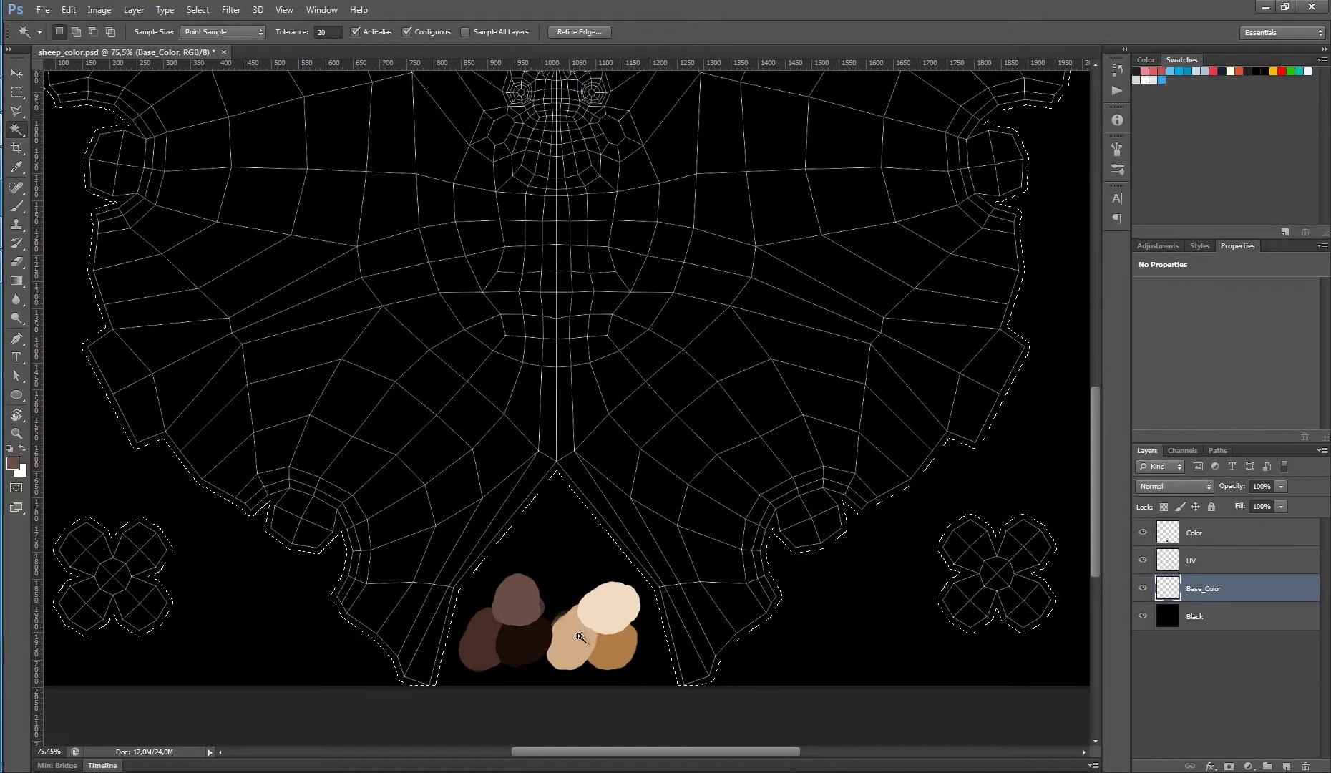
pyautogui.press('b')
pyautogui.keyDown('alt'); pyautogui.click(577, 633); pyautogui.keyUp('alt')
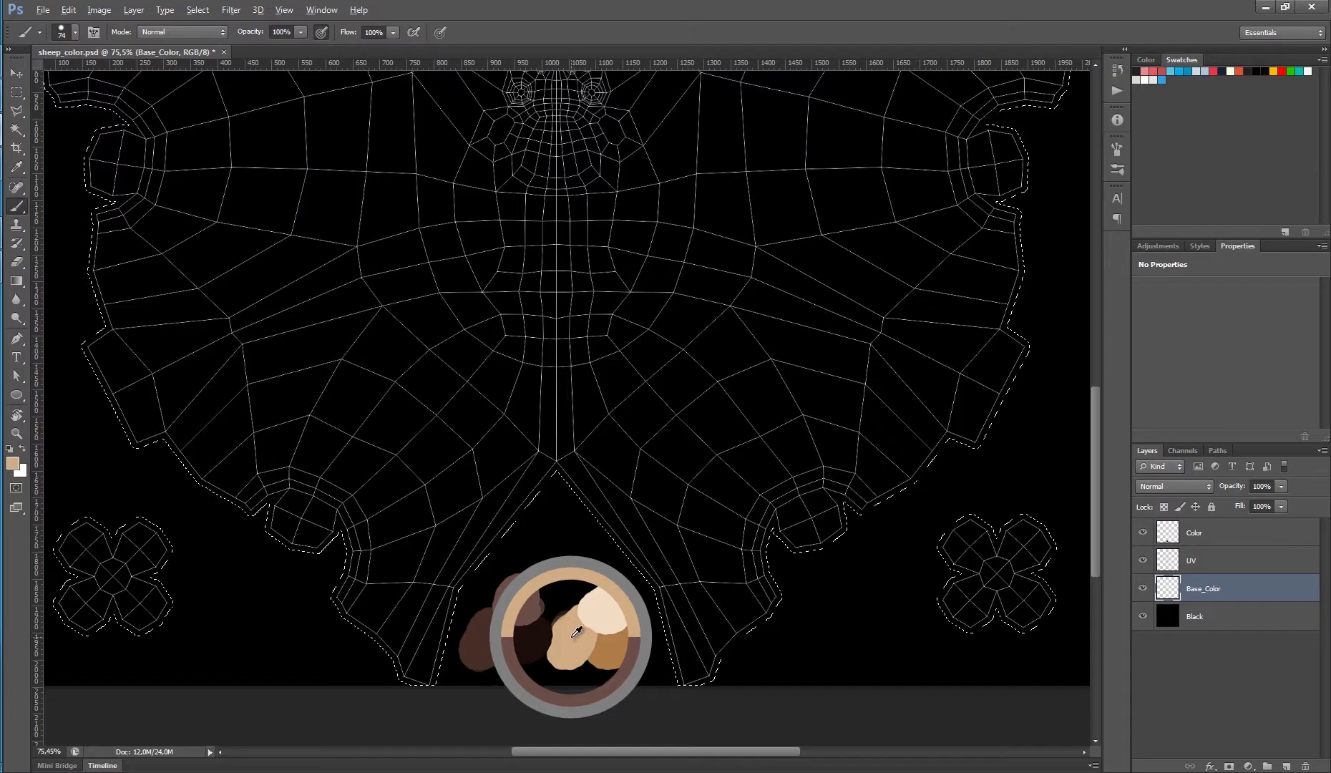
pyautogui.keyDown('alt'); pyautogui.scroll(-3, 576, 632); pyautogui.keyUp('alt')
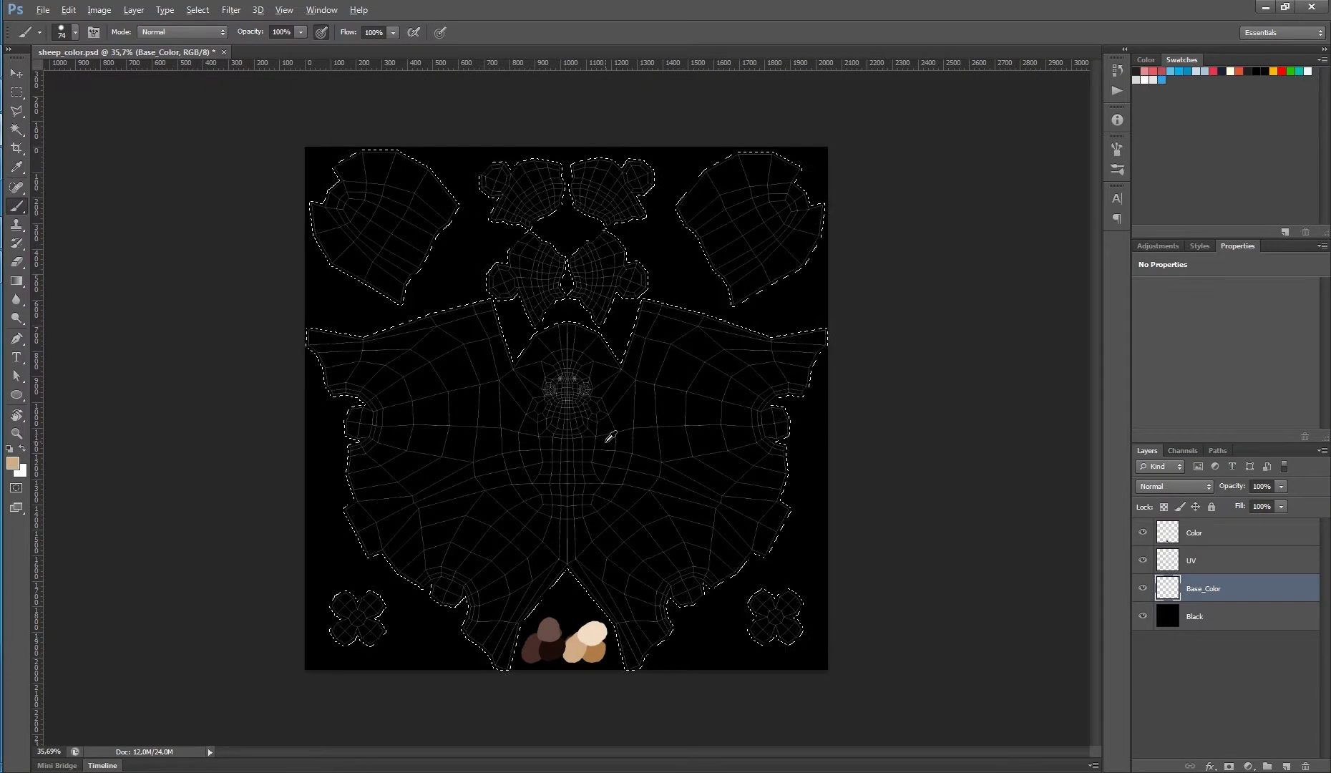
pyautogui.hotkey('alt', 'BackSpace')
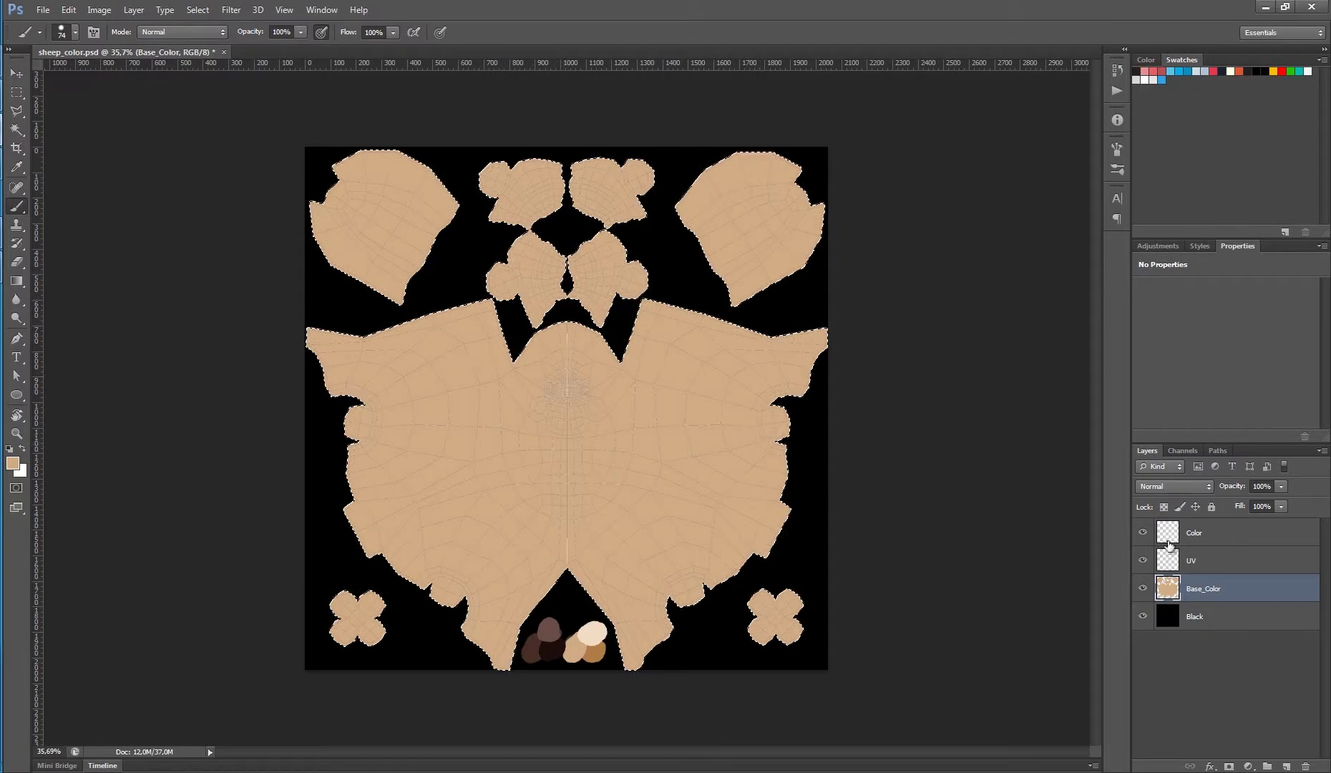
pyautogui.click(1216, 616)
pyautogui.click(1217, 590)
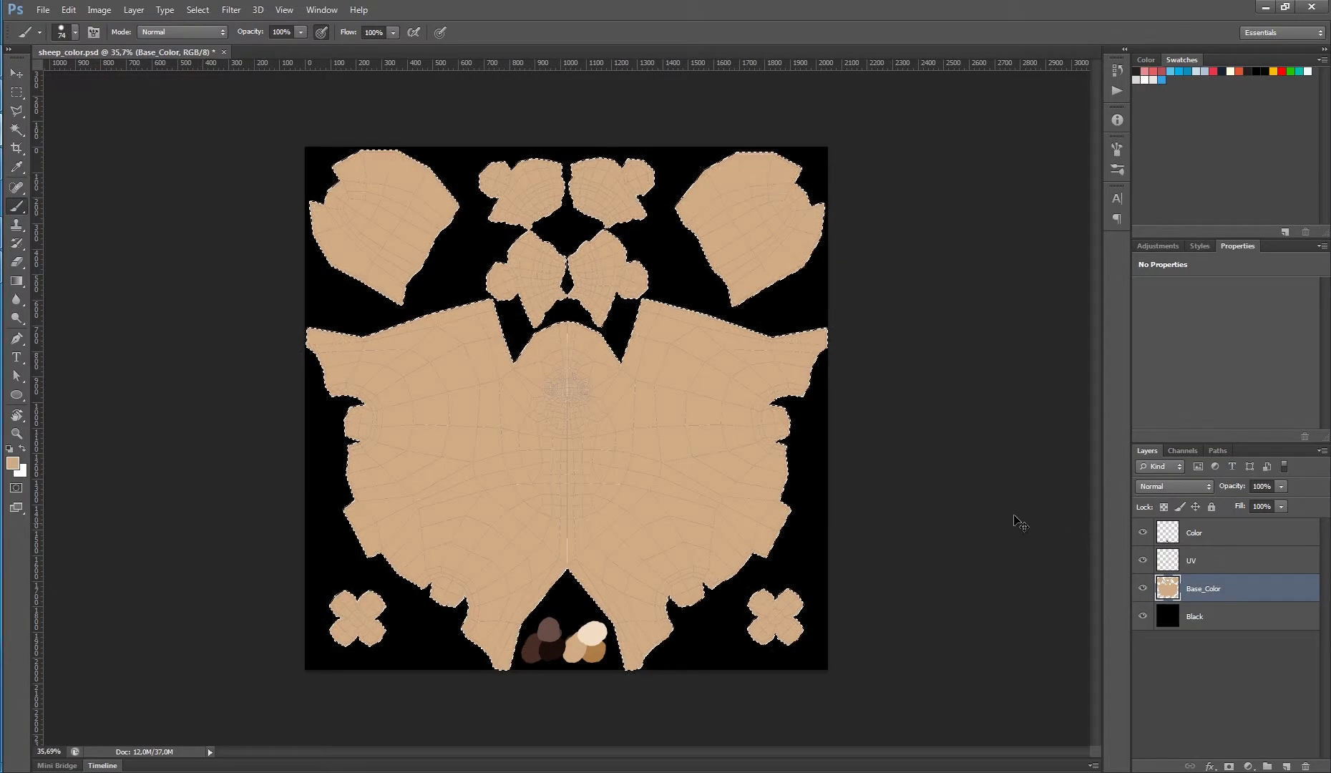
# Save the texture file, then apply a red Color Overlay style to the UV layer, save again and collapse the layer's effects list.
pyautogui.hotkey('ctrl', 's')
pyautogui.moveTo(607, 388)
pyautogui.keyDown('ctrl'); pyautogui.mouseDown()
pyautogui.moveTo(655, 406)
pyautogui.moveTo(592, 393)
pyautogui.moveTo(595, 407)
pyautogui.mouseUp(); pyautogui.keyUp('ctrl')
pyautogui.click(1234, 563)
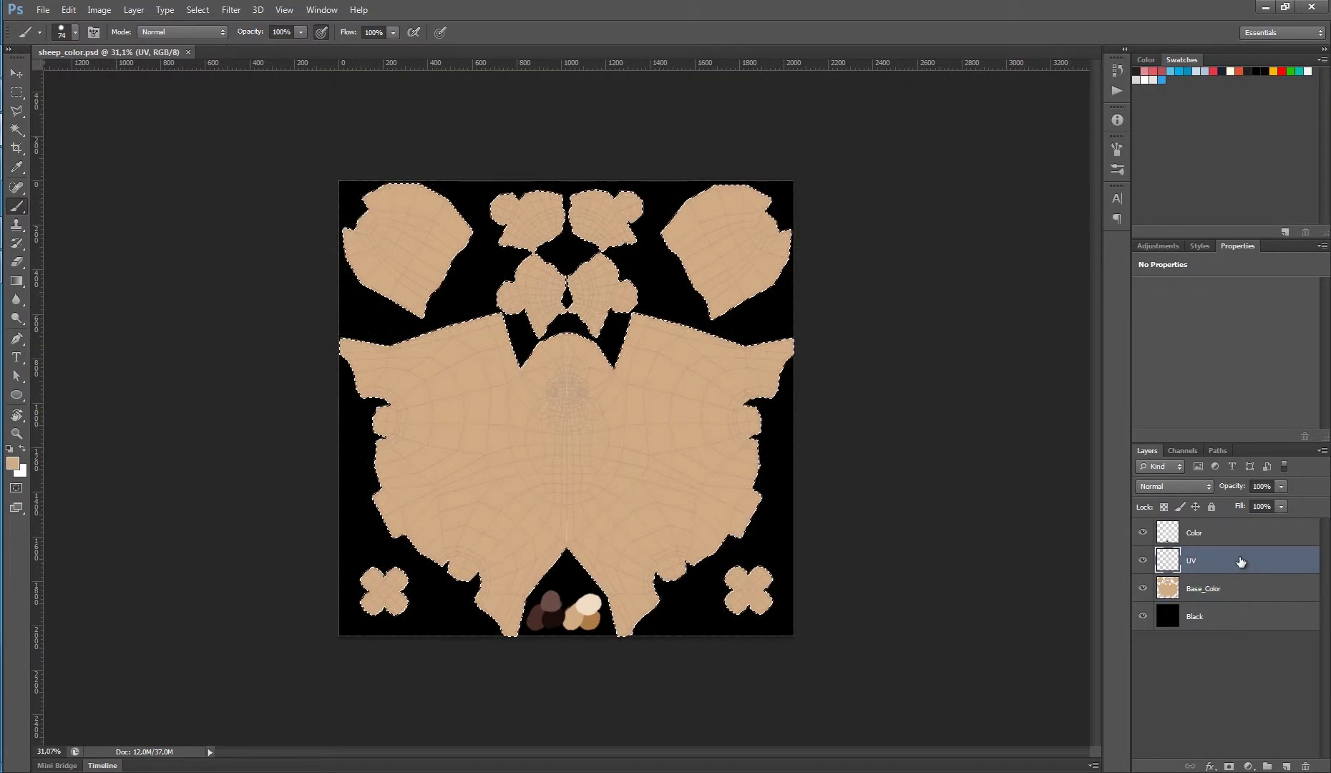
pyautogui.doubleClick(1237, 562)
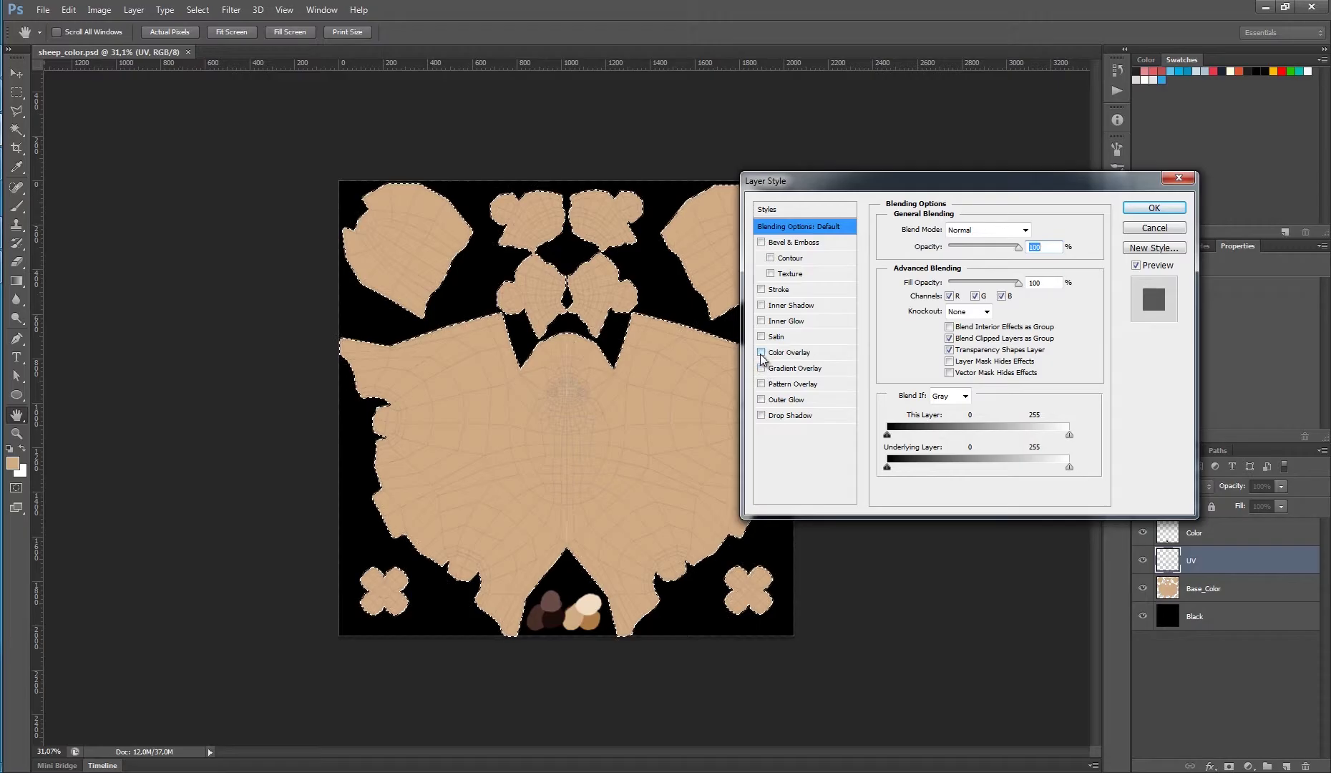
pyautogui.click(761, 353)
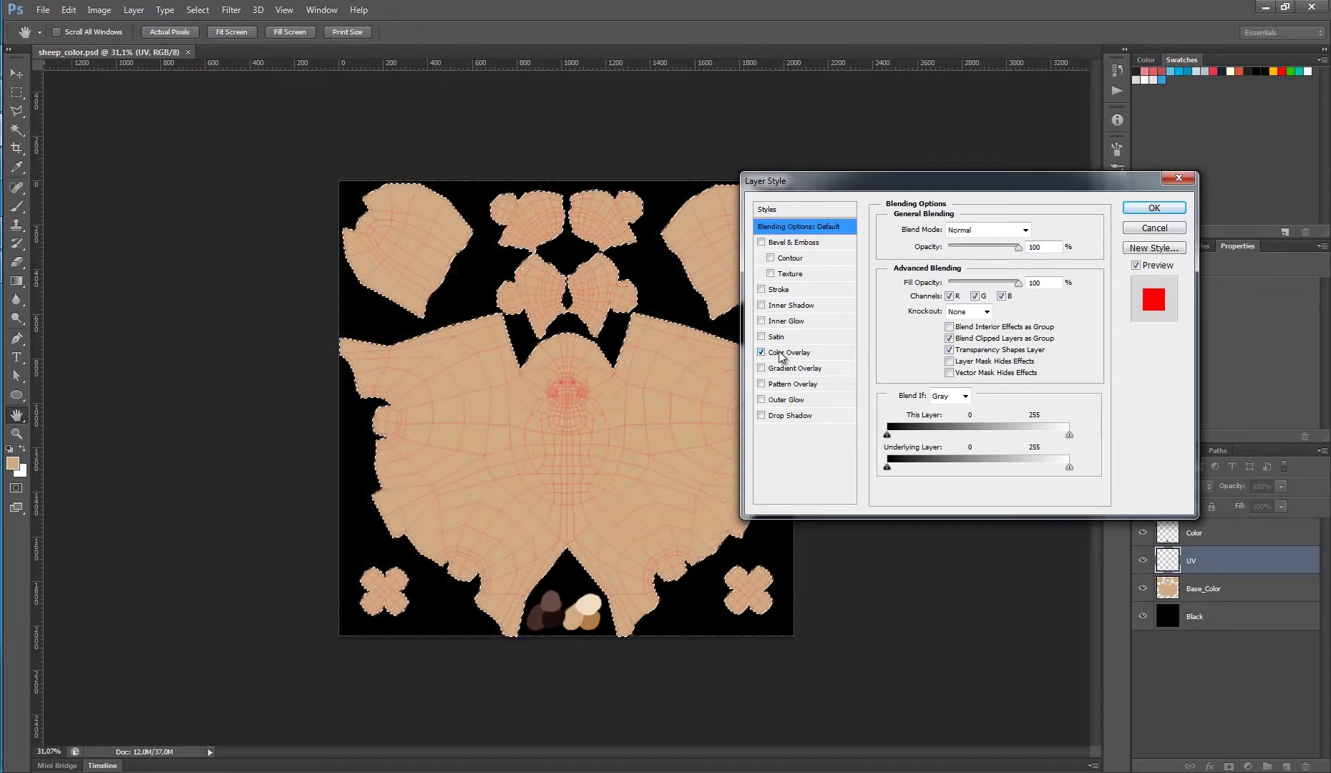
pyautogui.click(1151, 211)
pyautogui.keyDown('ctrl'); pyautogui.moveTo(648, 448); pyautogui.dragTo(607, 455); pyautogui.keyUp('ctrl')
pyautogui.hotkey('ctrl', 's')
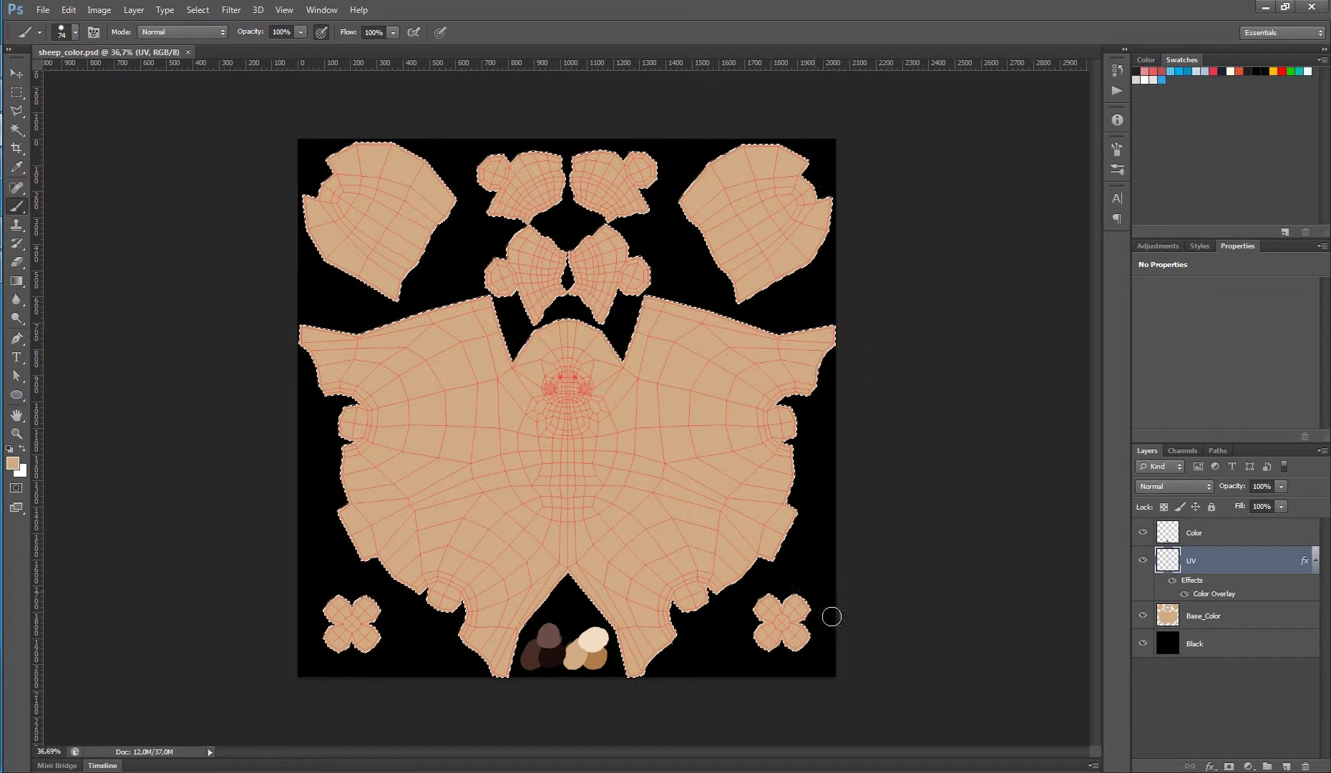
pyautogui.click(1315, 560)
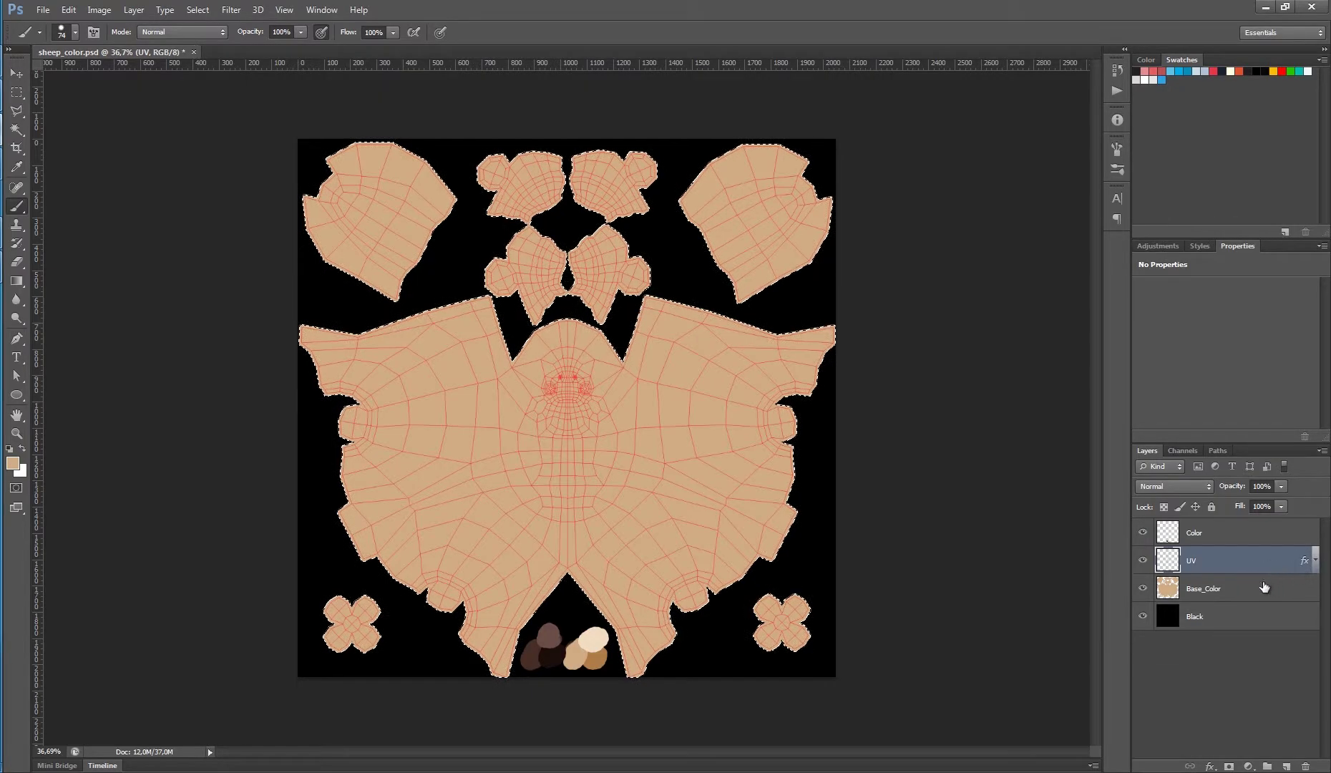
# Paint both four-lobed shells in the lower corners white on the Base_Color layer.
pyautogui.click(1231, 588)
pyautogui.keyDown('ctrl'); pyautogui.moveTo(795, 636); pyautogui.dragTo(841, 639); pyautogui.keyUp('ctrl')
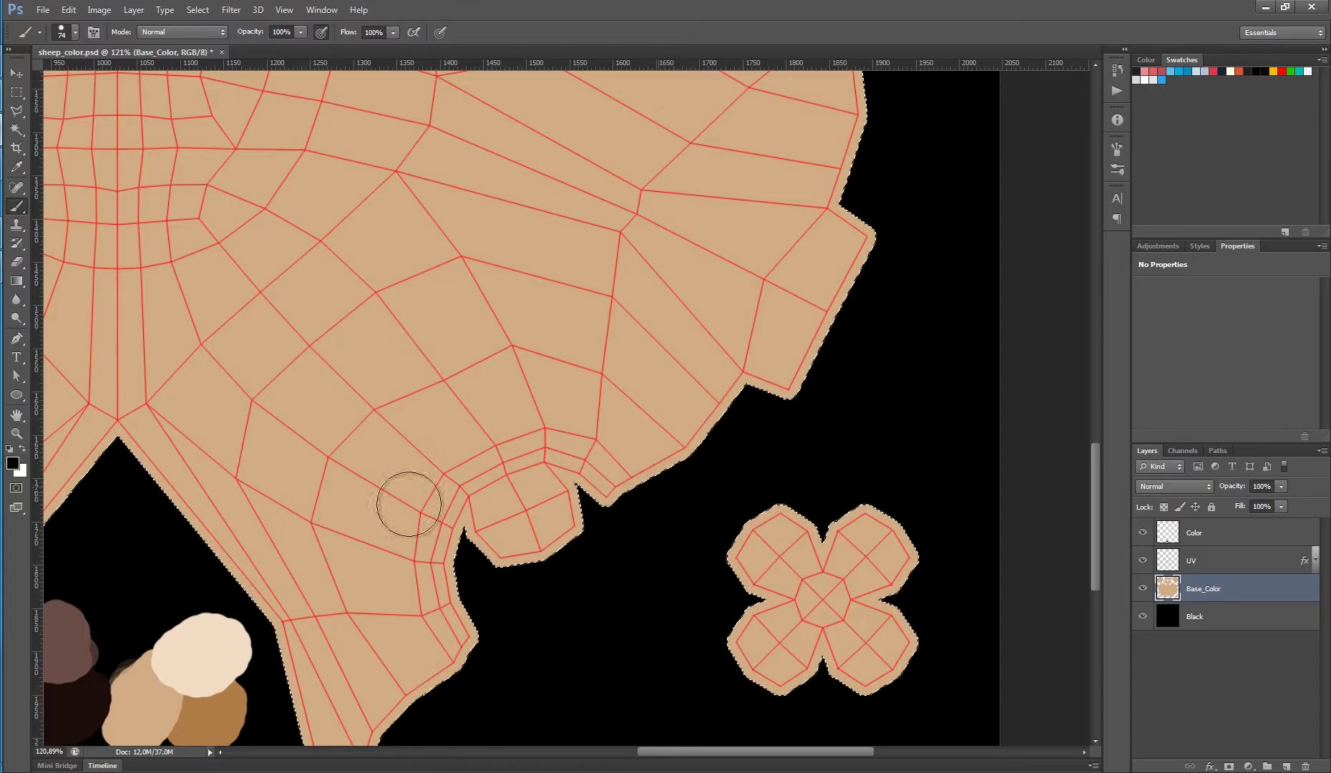
pyautogui.press('d')
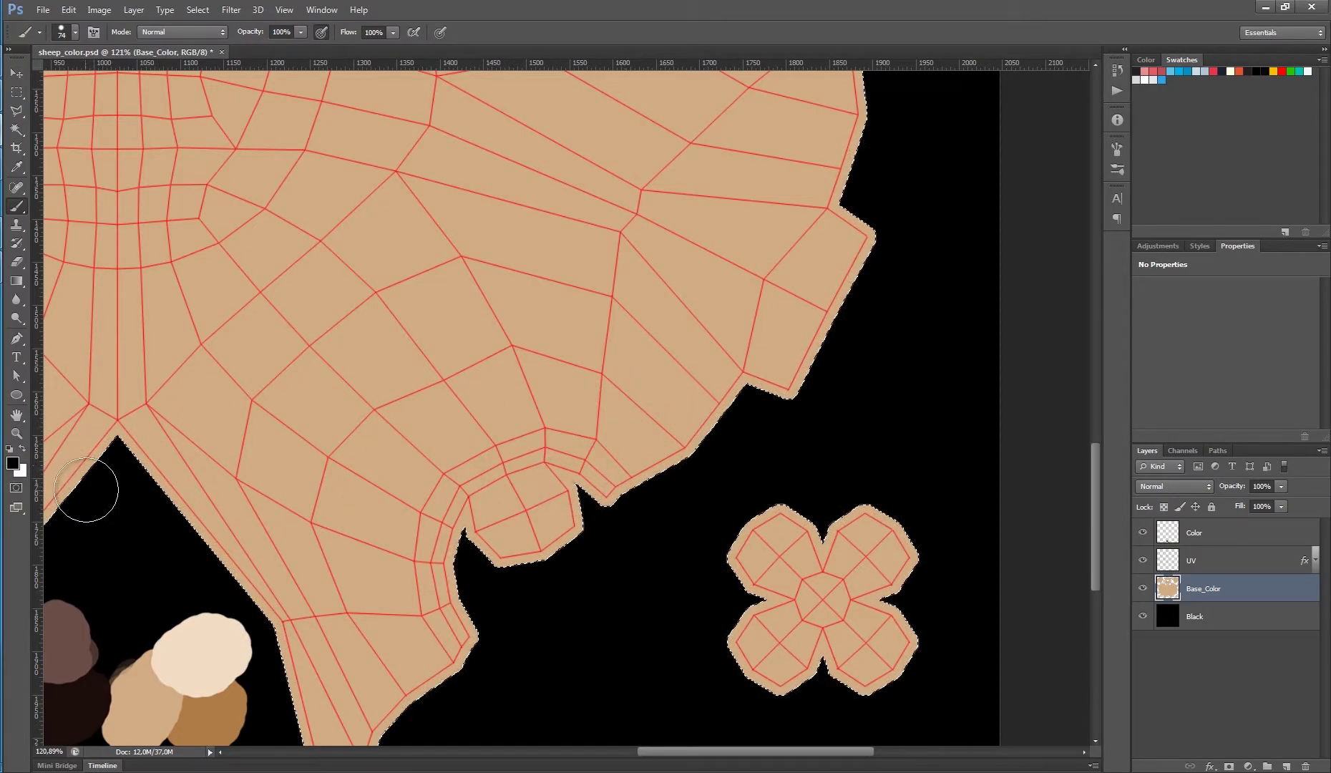
pyautogui.press('x')
pyautogui.moveTo(832, 518)
pyautogui.mouseDown()
pyautogui.moveTo(830, 623)
pyautogui.moveTo(933, 570)
pyautogui.moveTo(969, 624)
pyautogui.mouseUp()
pyautogui.keyDown('ctrl'); pyautogui.moveTo(892, 550); pyautogui.dragTo(704, 555); pyautogui.keyUp('ctrl')
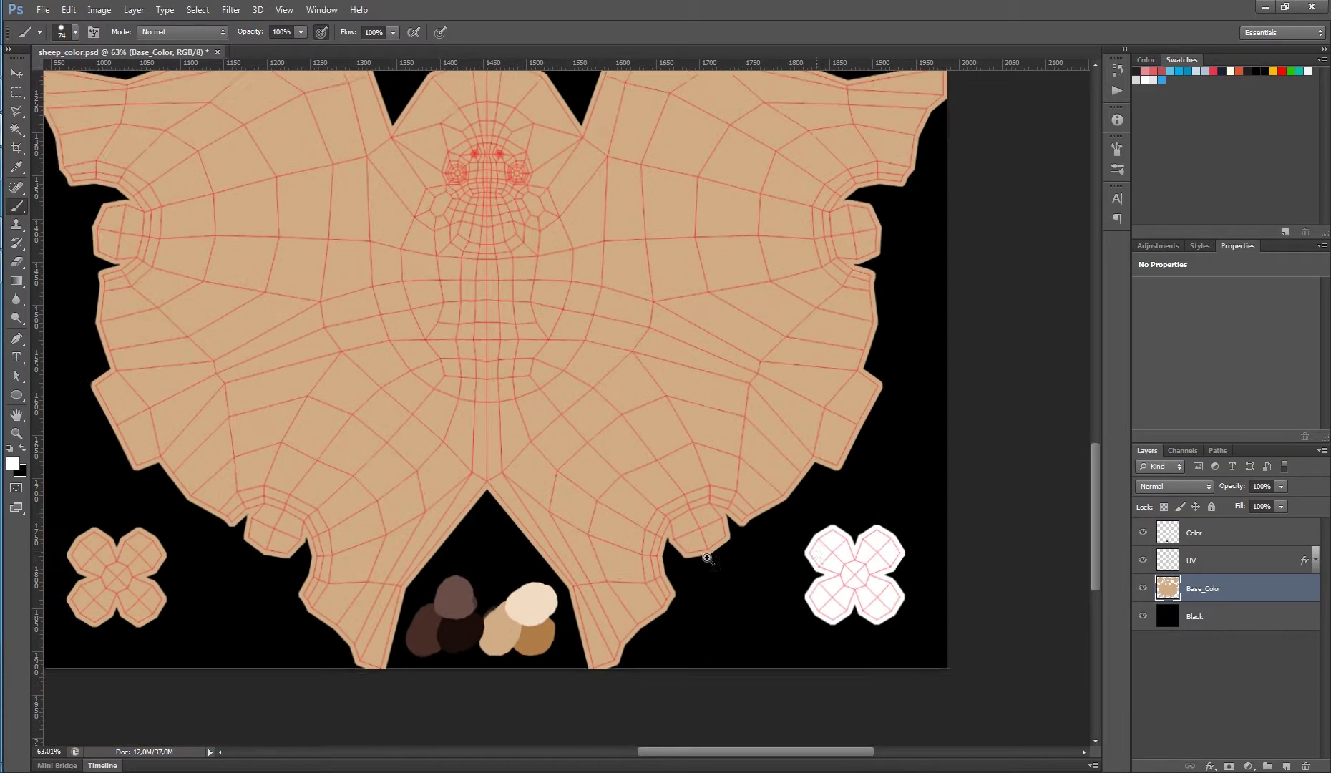
pyautogui.moveTo(217, 582); pyautogui.dragTo(492, 485)
pyautogui.keyDown('ctrl'); pyautogui.moveTo(372, 498); pyautogui.dragTo(430, 499); pyautogui.keyUp('ctrl')
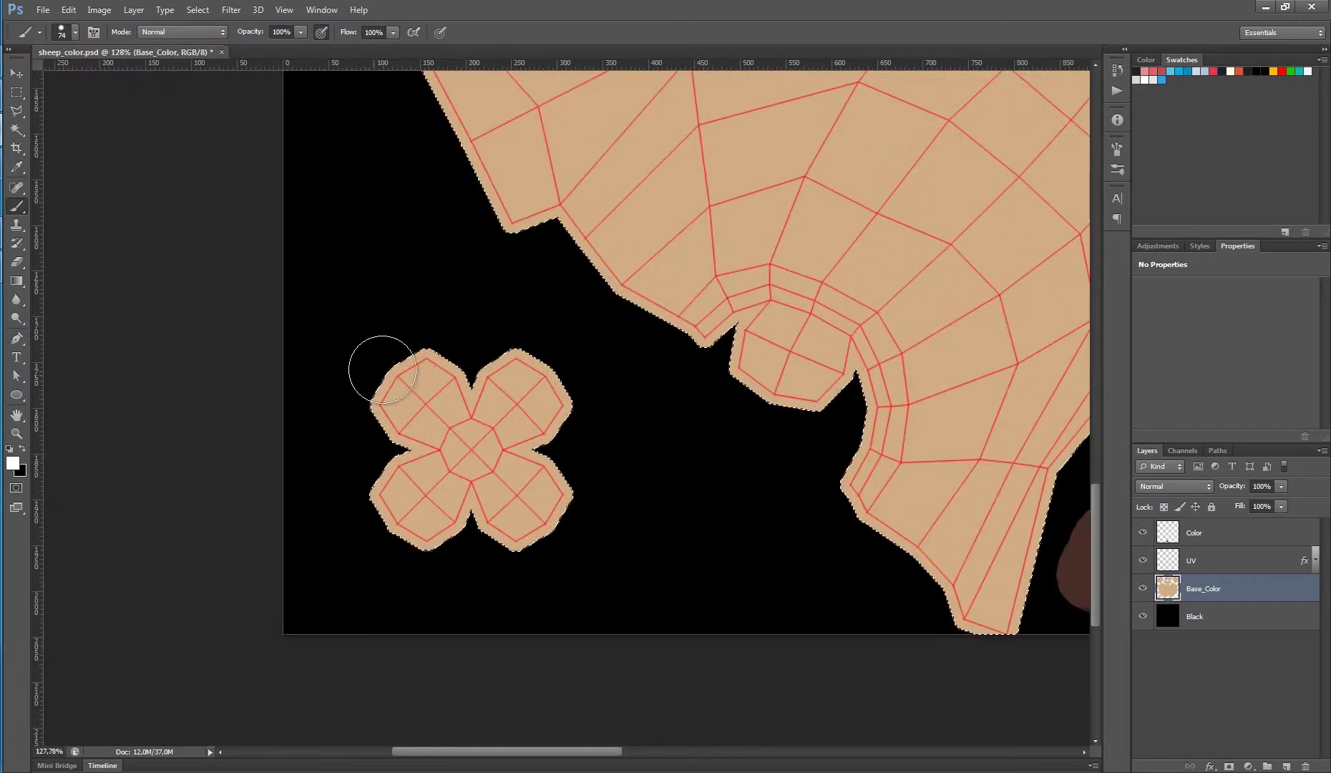
pyautogui.moveTo(377, 371)
pyautogui.mouseDown()
pyautogui.moveTo(446, 529)
pyautogui.moveTo(570, 504)
pyautogui.mouseUp()
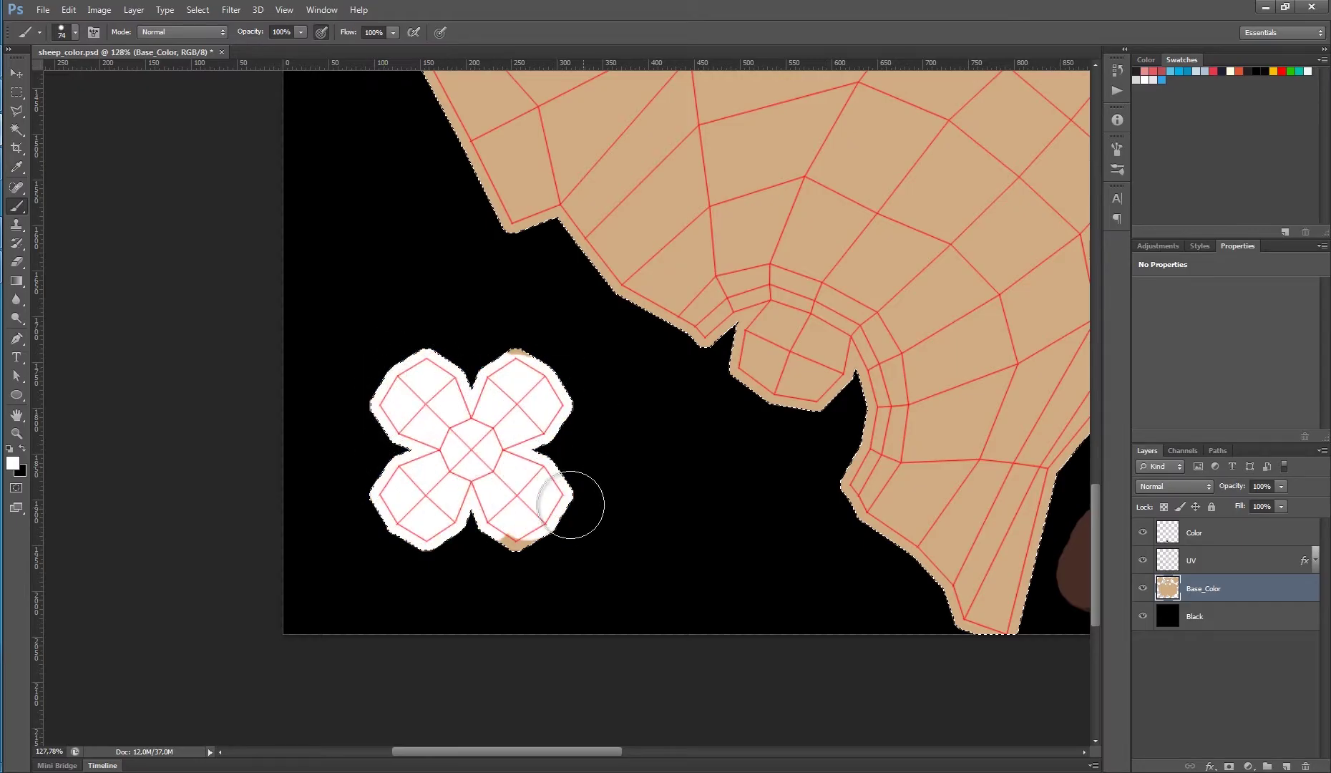
pyautogui.moveTo(453, 524)
pyautogui.mouseDown()
pyautogui.moveTo(506, 360)
pyautogui.moveTo(533, 392)
pyautogui.mouseUp()
# Sample the reddish dark brown swatch and paint both large ear shells in the upper corners with a 168 px brush.
pyautogui.press('x')
pyautogui.keyDown('alt'); pyautogui.moveTo(533, 392); pyautogui.dragTo(501, 394, button='right'); pyautogui.keyUp('alt')
pyautogui.moveTo(392, 434)
pyautogui.keyDown('ctrl'); pyautogui.mouseDown()
pyautogui.moveTo(425, 442)
pyautogui.moveTo(365, 447)
pyautogui.mouseUp(); pyautogui.keyUp('ctrl')
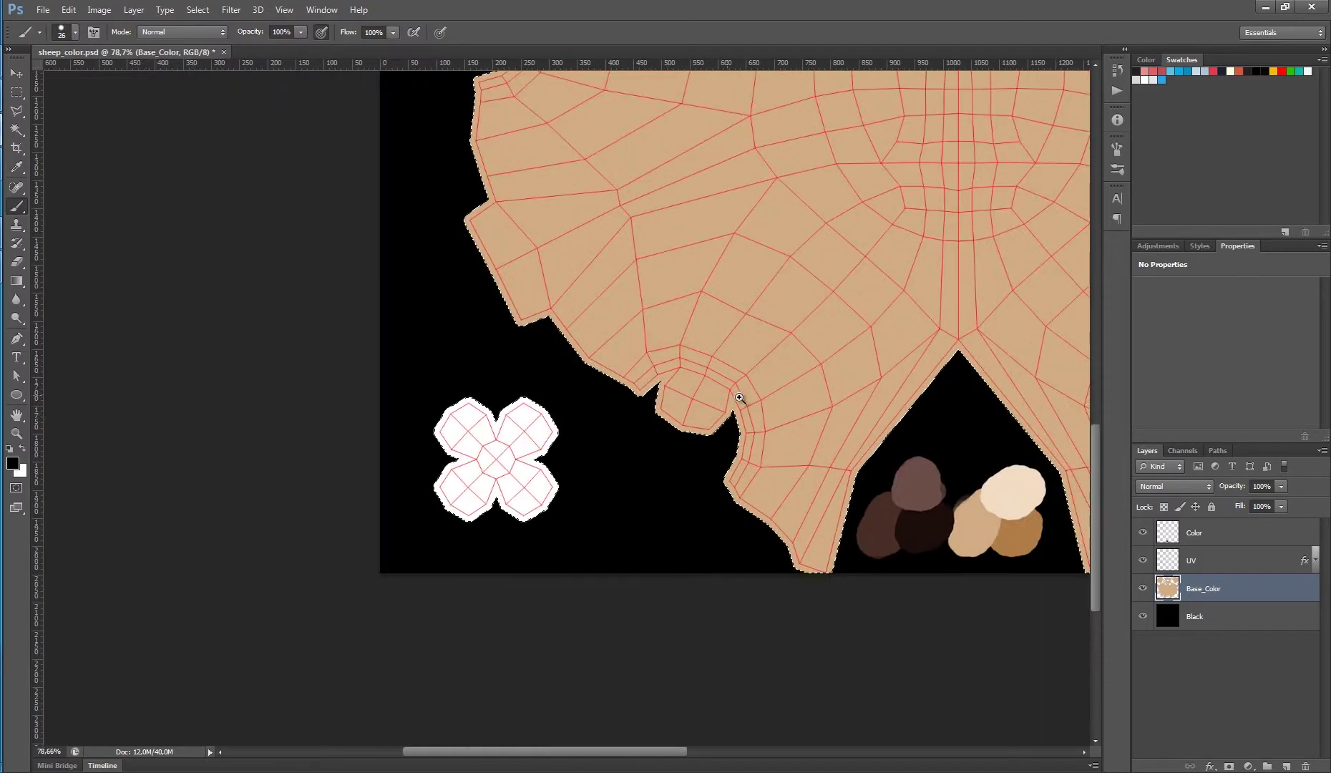
pyautogui.moveTo(741, 399)
pyautogui.keyDown('ctrl'); pyautogui.mouseDown()
pyautogui.moveTo(660, 419)
pyautogui.moveTo(692, 263)
pyautogui.mouseUp(); pyautogui.keyUp('ctrl')
pyautogui.keyDown('ctrl'); pyautogui.moveTo(562, 558); pyautogui.dragTo(631, 545); pyautogui.keyUp('ctrl')
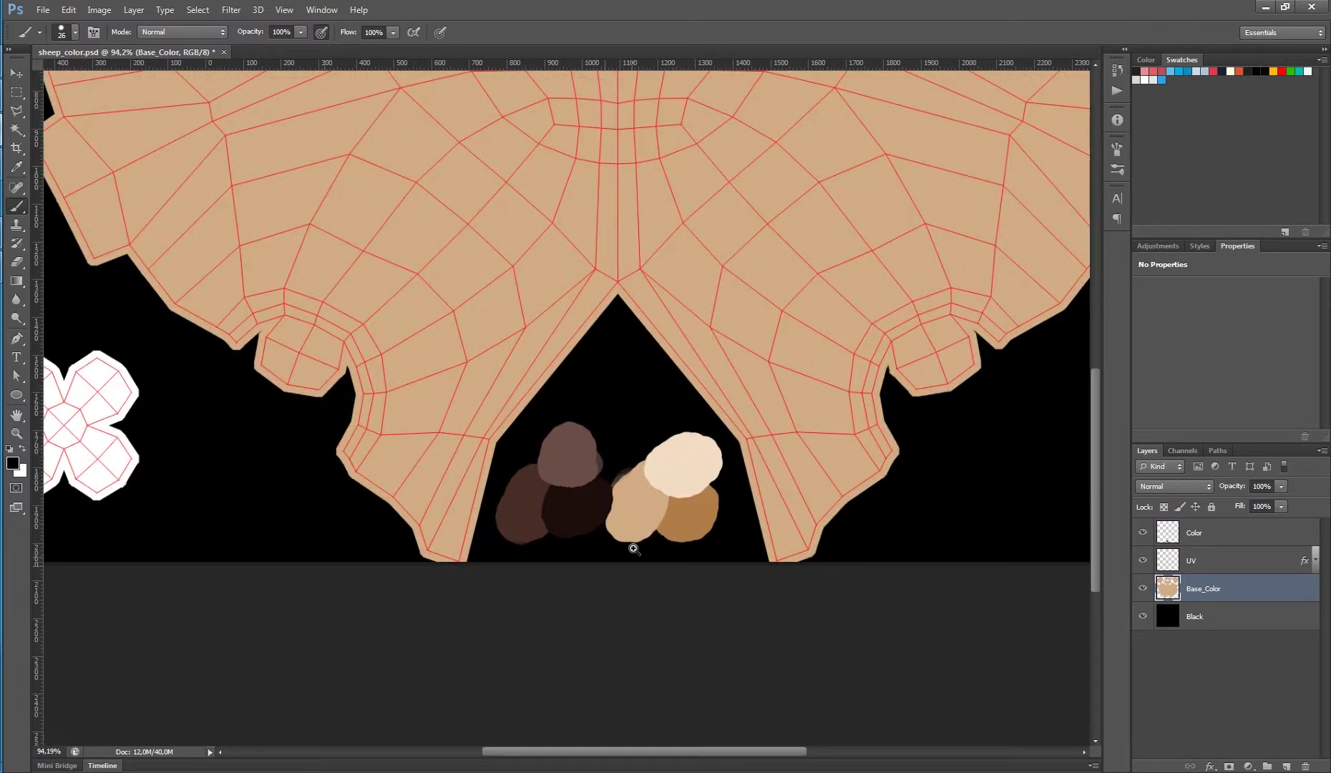
pyautogui.keyDown('alt'); pyautogui.click(529, 506); pyautogui.keyUp('alt')
pyautogui.keyDown('ctrl'); pyautogui.moveTo(675, 393); pyautogui.dragTo(592, 378); pyautogui.keyUp('ctrl')
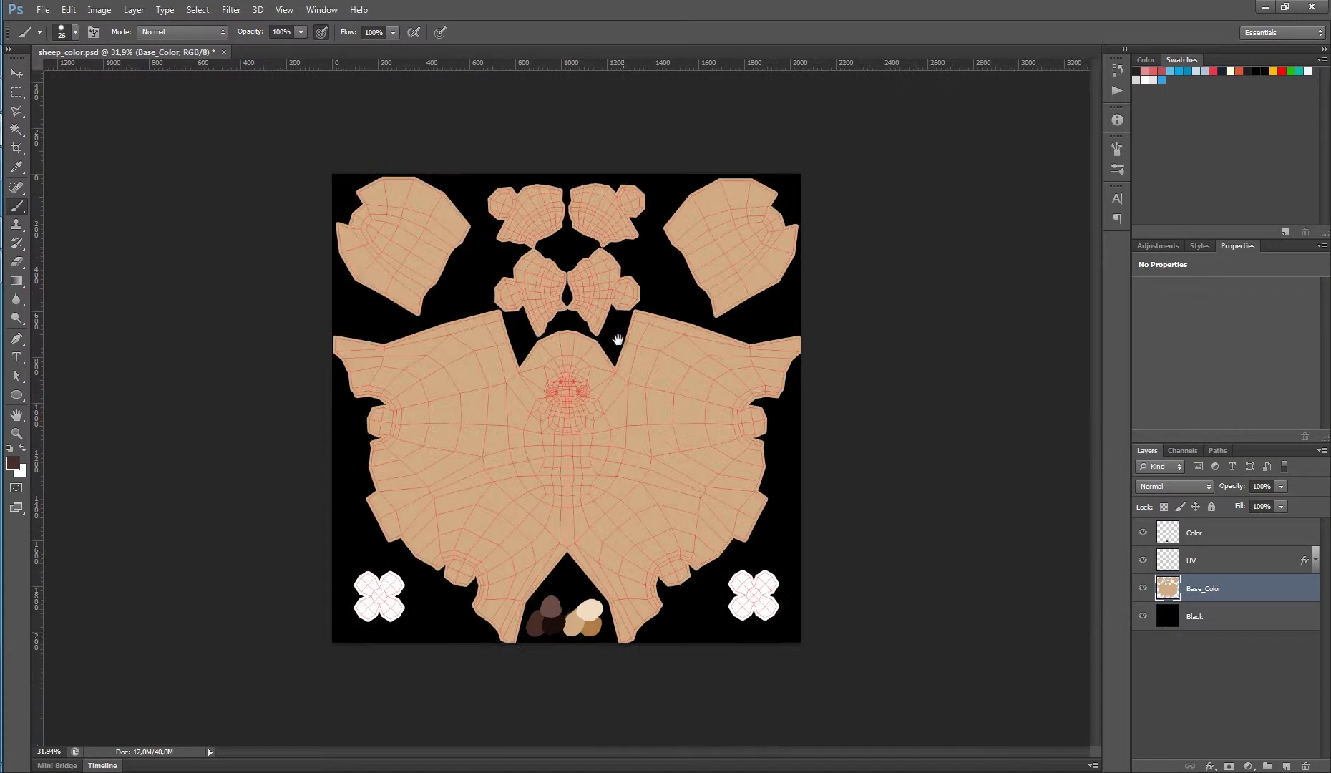
pyautogui.keyDown('ctrl'); pyautogui.moveTo(464, 224); pyautogui.dragTo(524, 223); pyautogui.keyUp('ctrl')
pyautogui.keyDown('alt'); pyautogui.moveTo(402, 236); pyautogui.dragTo(437, 235, button='right'); pyautogui.keyUp('alt')
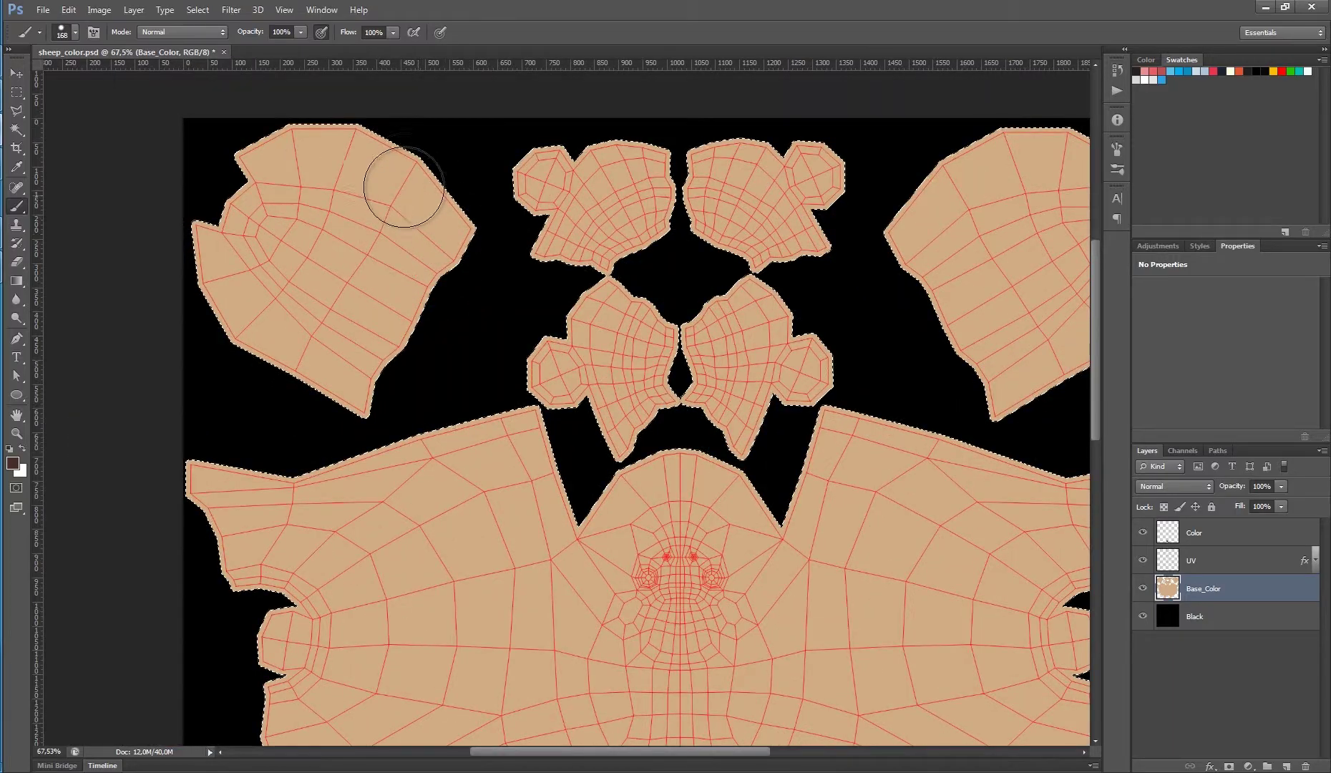
pyautogui.moveTo(413, 152)
pyautogui.mouseDown()
pyautogui.moveTo(425, 261)
pyautogui.moveTo(395, 333)
pyautogui.moveTo(345, 380)
pyautogui.moveTo(200, 287)
pyautogui.moveTo(256, 149)
pyautogui.moveTo(395, 152)
pyautogui.moveTo(258, 306)
pyautogui.moveTo(399, 281)
pyautogui.mouseUp()
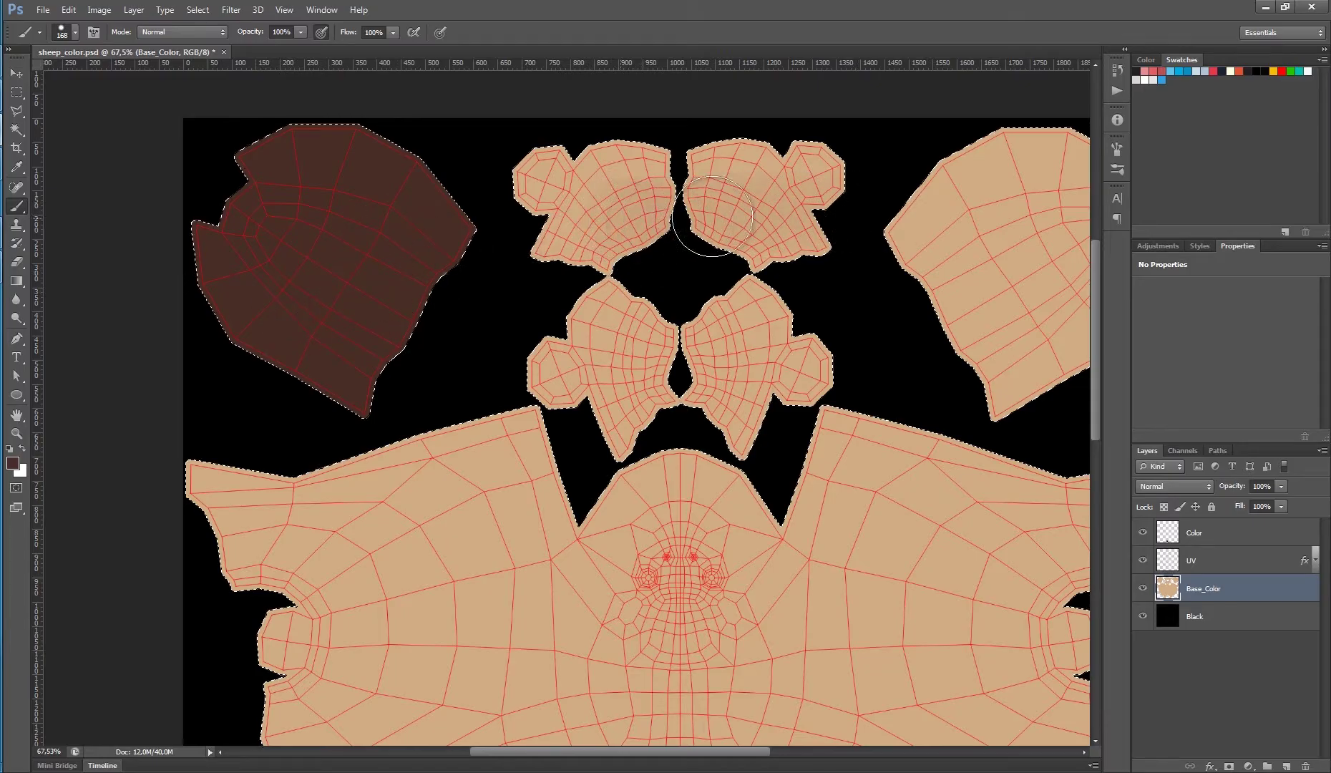
pyautogui.moveTo(847, 228)
pyautogui.mouseDown()
pyautogui.moveTo(644, 217)
pyautogui.moveTo(713, 236)
pyautogui.moveTo(787, 296)
pyautogui.moveTo(802, 377)
pyautogui.moveTo(830, 379)
pyautogui.moveTo(980, 242)
pyautogui.moveTo(923, 152)
pyautogui.moveTo(762, 159)
pyautogui.moveTo(860, 275)
pyautogui.moveTo(860, 264)
pyautogui.mouseUp()
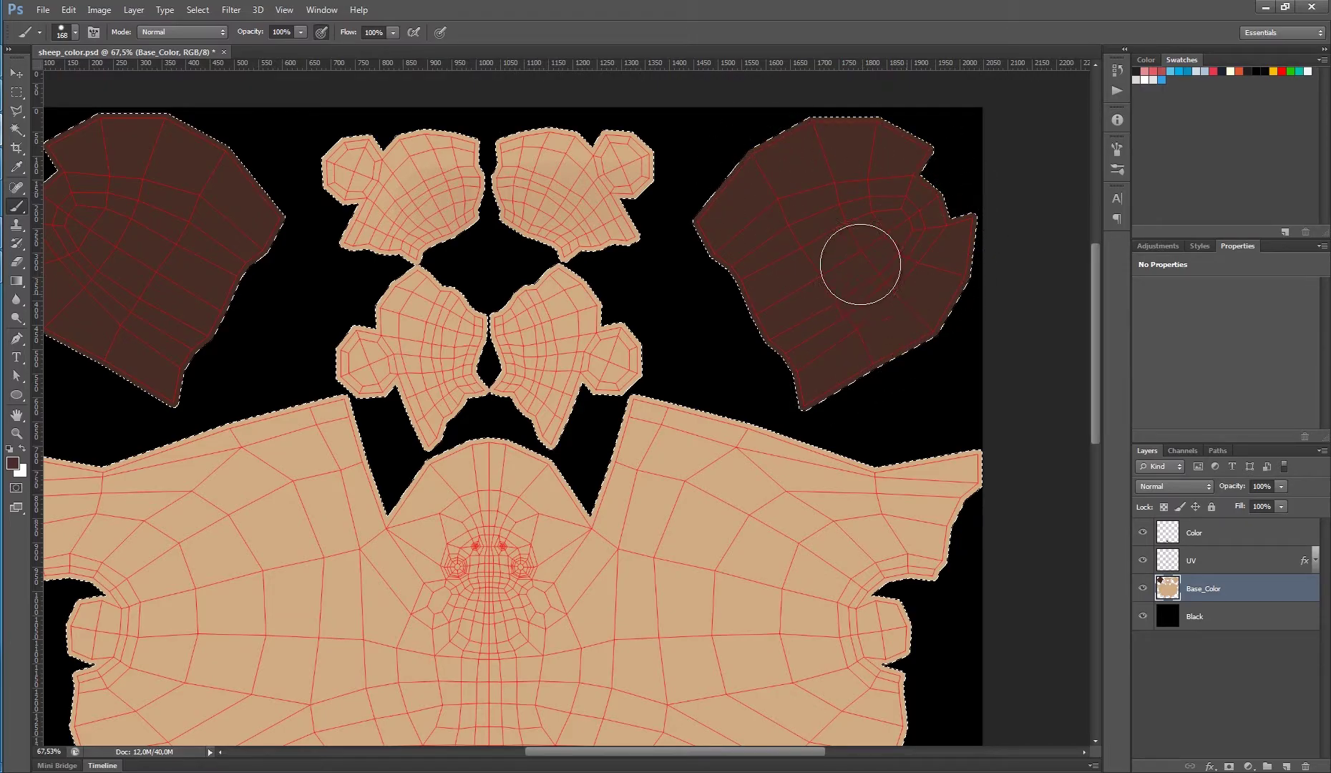
# Paint the four small leg shells between the ears dark brown, reducing the brush to 103 px for the lower pair.
pyautogui.moveTo(605, 177)
pyautogui.mouseDown()
pyautogui.moveTo(624, 223)
pyautogui.moveTo(446, 202)
pyautogui.moveTo(430, 141)
pyautogui.moveTo(333, 165)
pyautogui.mouseUp()
pyautogui.moveTo(532, 272)
pyautogui.mouseDown()
pyautogui.moveTo(547, 321)
pyautogui.moveTo(508, 329)
pyautogui.moveTo(400, 290)
pyautogui.mouseUp()
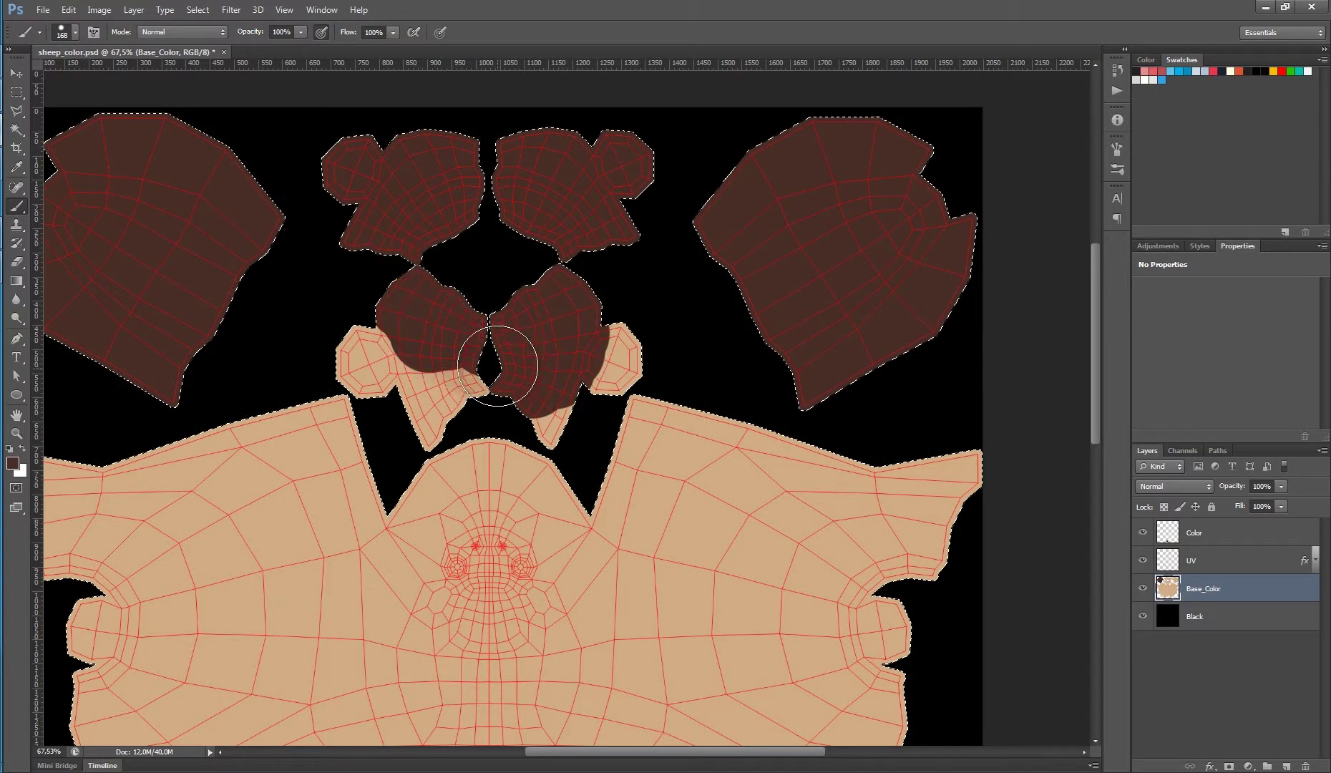
pyautogui.keyDown('ctrl'); pyautogui.moveTo(477, 351); pyautogui.dragTo(549, 371); pyautogui.keyUp('ctrl')
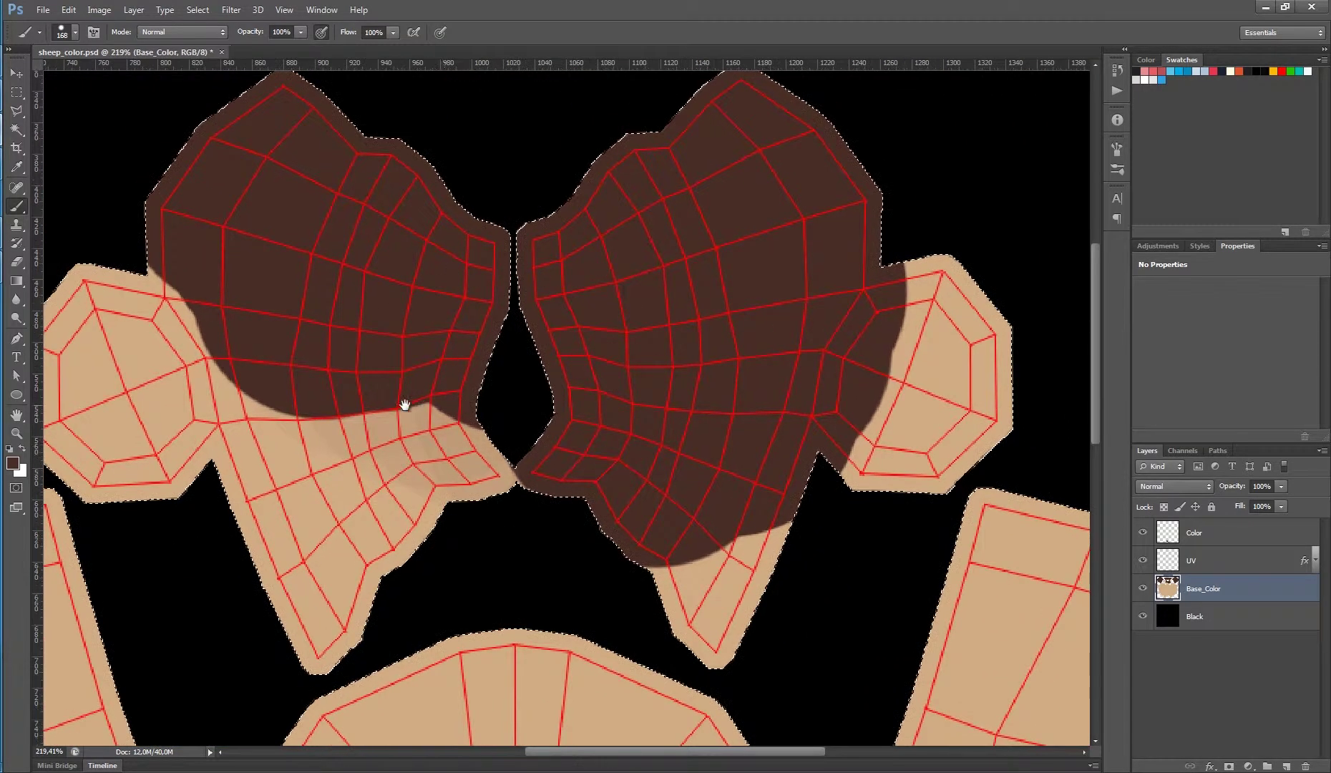
pyautogui.moveTo(404, 405)
pyautogui.mouseDown()
pyautogui.moveTo(564, 223)
pyautogui.moveTo(562, 243)
pyautogui.mouseUp()
pyautogui.moveTo(520, 237)
pyautogui.keyDown('alt'); pyautogui.mouseDown(button='right')
pyautogui.moveTo(449, 265)
pyautogui.moveTo(418, 221)
pyautogui.mouseUp(button='right'); pyautogui.keyUp('alt')
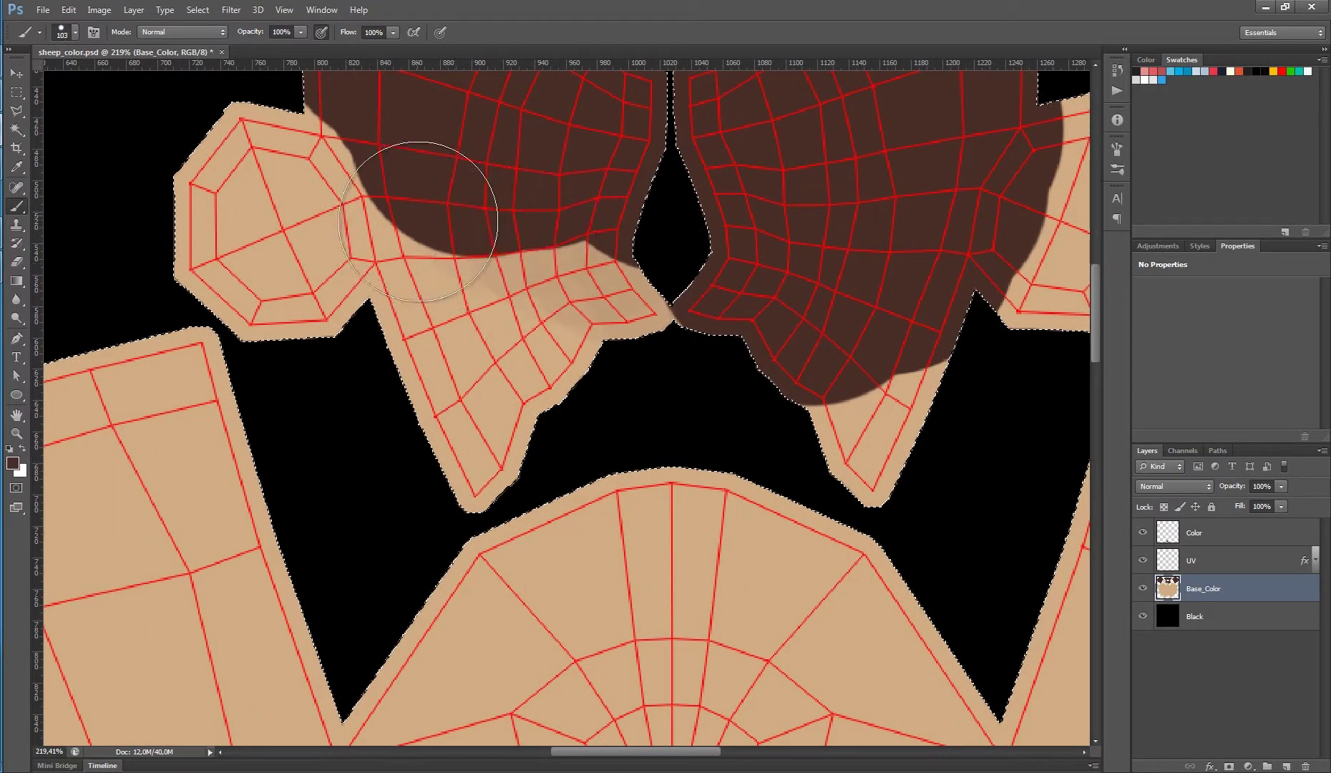
pyautogui.moveTo(418, 221)
pyautogui.mouseDown()
pyautogui.moveTo(410, 336)
pyautogui.moveTo(464, 436)
pyautogui.moveTo(460, 456)
pyautogui.moveTo(609, 306)
pyautogui.moveTo(573, 238)
pyautogui.moveTo(281, 154)
pyautogui.moveTo(204, 191)
pyautogui.moveTo(250, 220)
pyautogui.moveTo(297, 299)
pyautogui.moveTo(235, 234)
pyautogui.moveTo(743, 283)
pyautogui.moveTo(891, 407)
pyautogui.moveTo(885, 434)
pyautogui.moveTo(895, 395)
pyautogui.mouseUp()
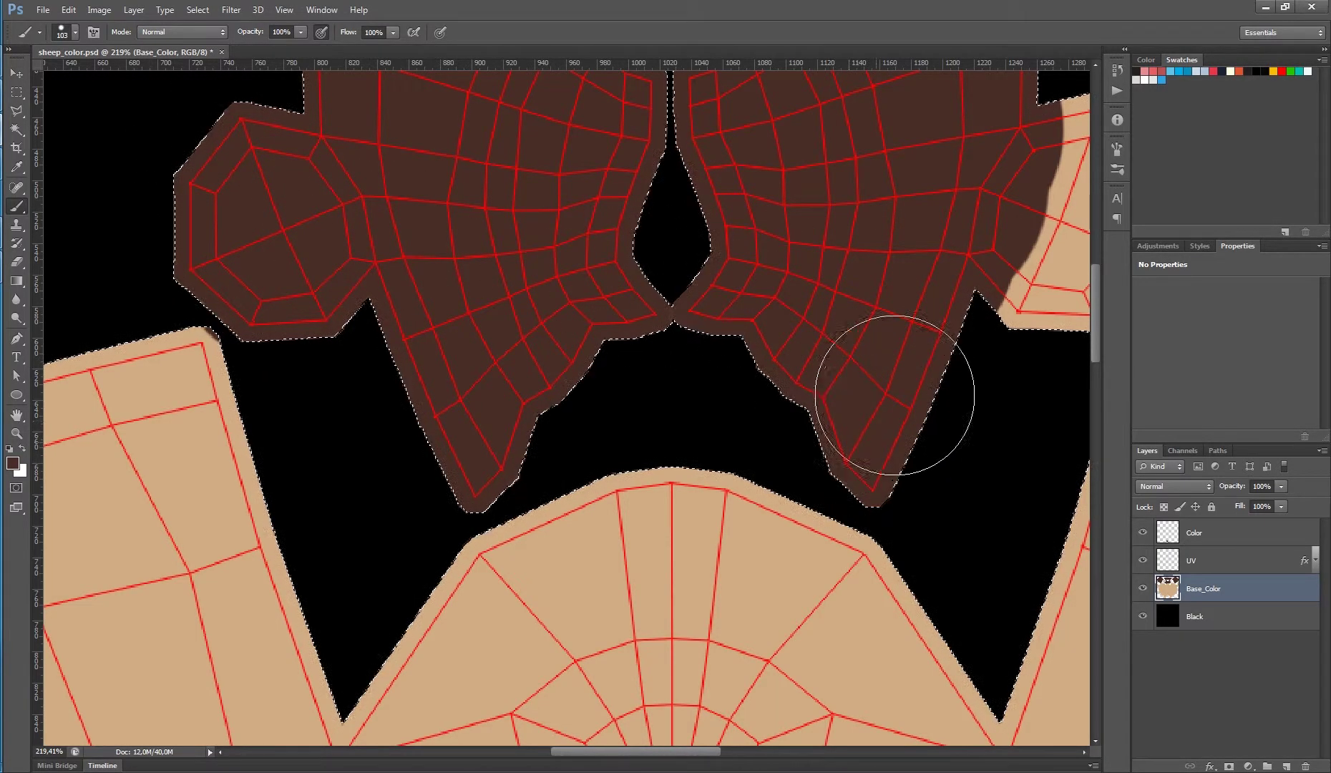
pyautogui.moveTo(927, 258)
pyautogui.mouseDown()
pyautogui.moveTo(469, 276)
pyautogui.moveTo(648, 262)
pyautogui.moveTo(719, 237)
pyautogui.moveTo(683, 169)
pyautogui.mouseUp()
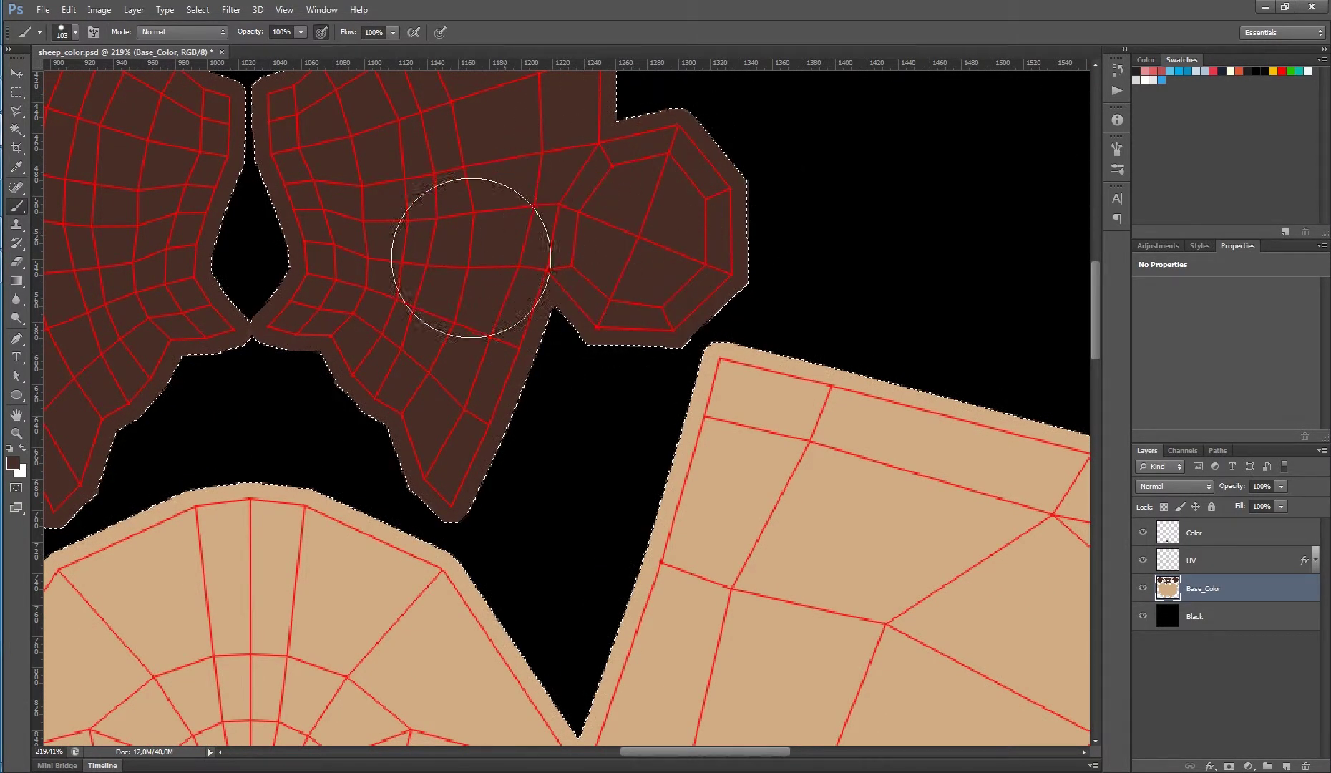
# Hide the UV layer and save the texture file.
pyautogui.moveTo(538, 271)
pyautogui.keyDown('ctrl'); pyautogui.mouseDown()
pyautogui.moveTo(487, 254)
pyautogui.moveTo(475, 282)
pyautogui.mouseUp(); pyautogui.keyUp('ctrl')
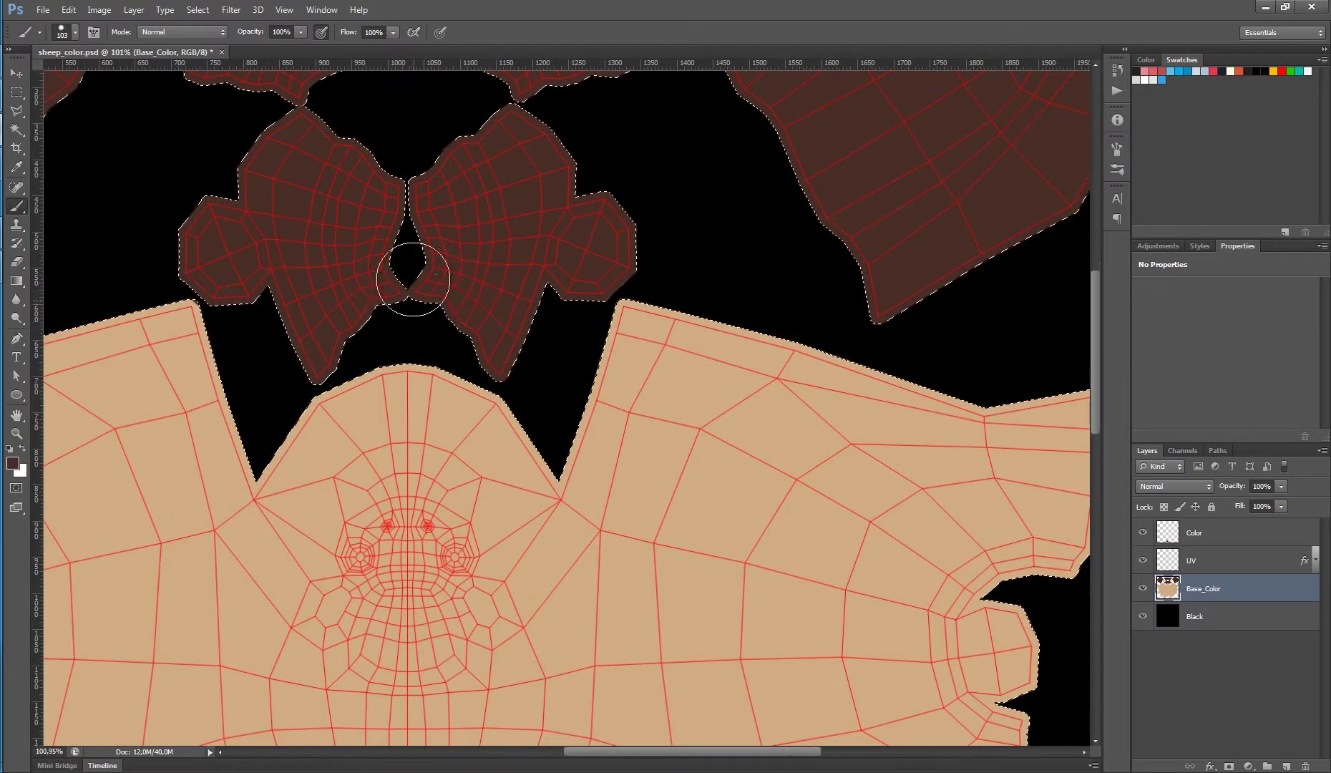
pyautogui.keyDown('ctrl'); pyautogui.moveTo(533, 250); pyautogui.dragTo(478, 231); pyautogui.keyUp('ctrl')
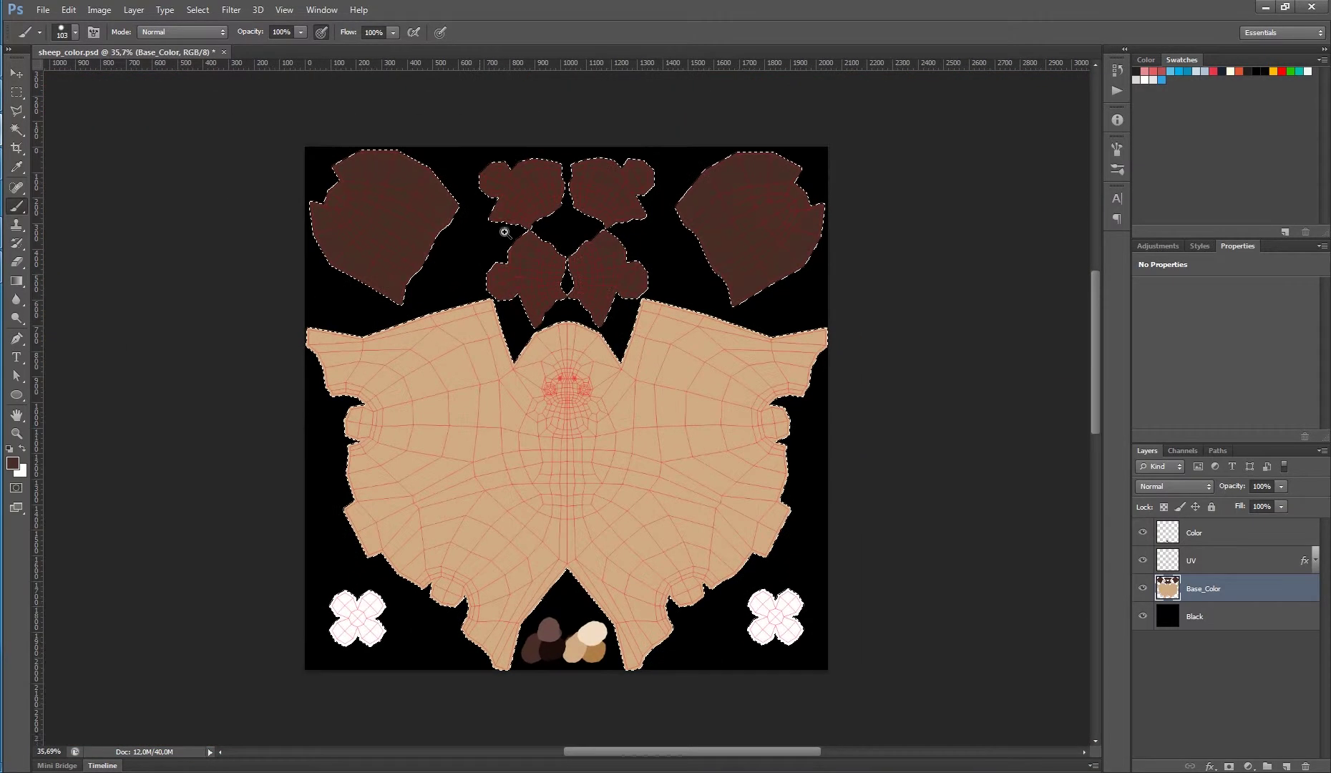
pyautogui.click(1143, 560)
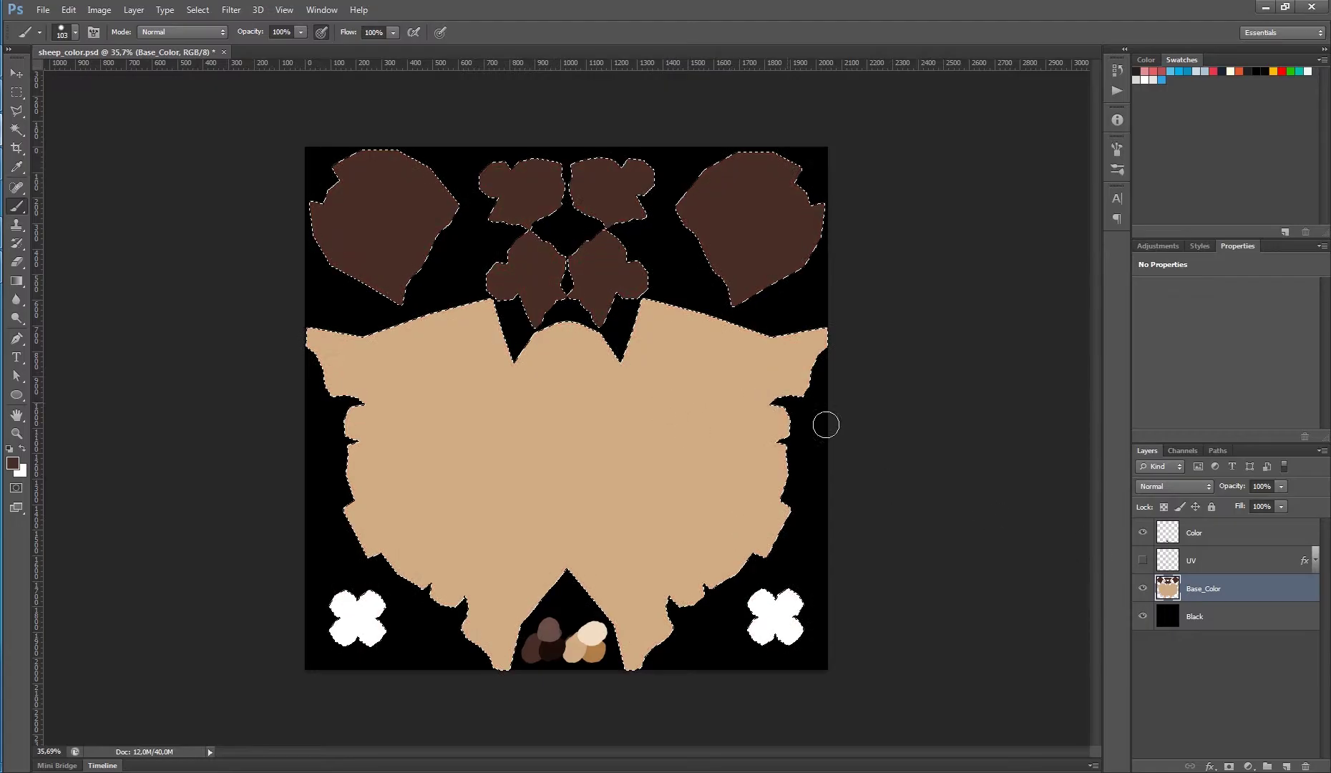
pyautogui.hotkey('ctrl', 's')
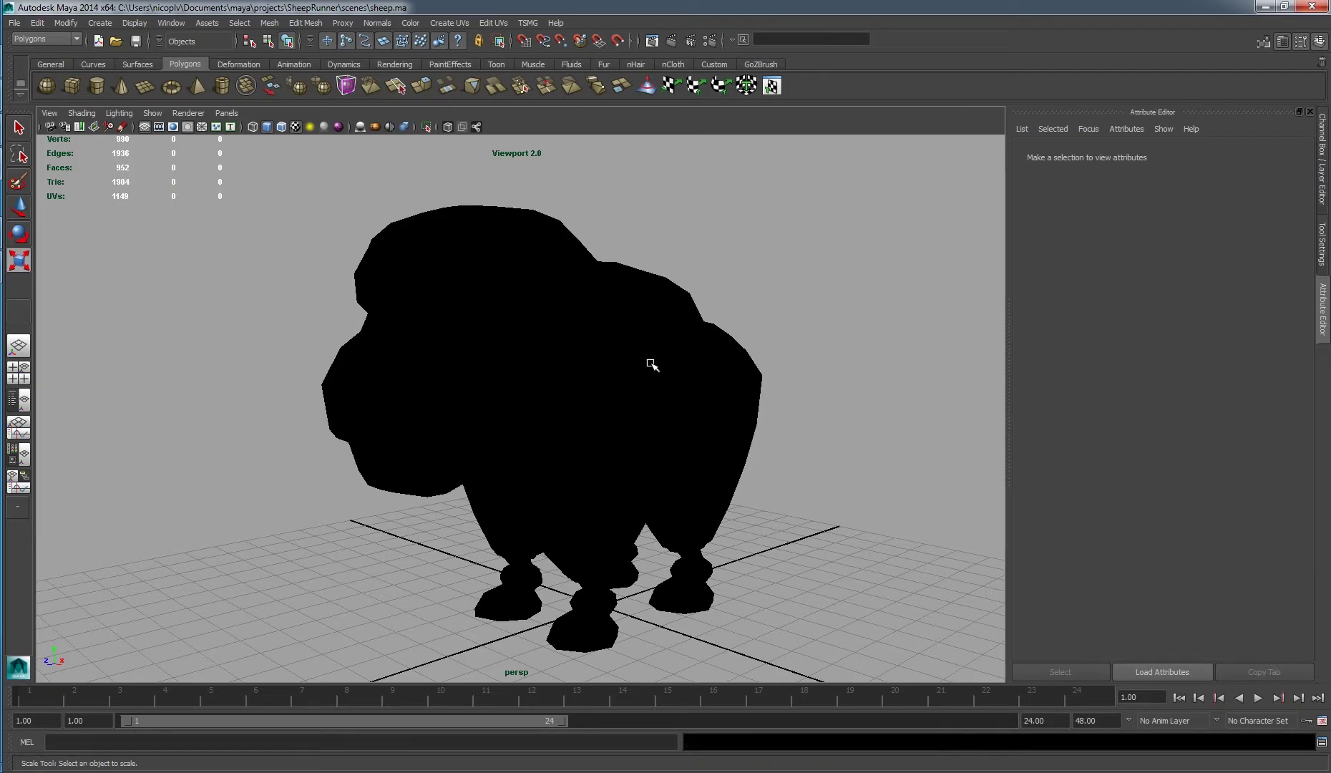
# In Maya, select the sheep, refresh the sheep_mat swatch to reload the texture, and inspect the model's colours from several angles.
pyautogui.click(609, 380)
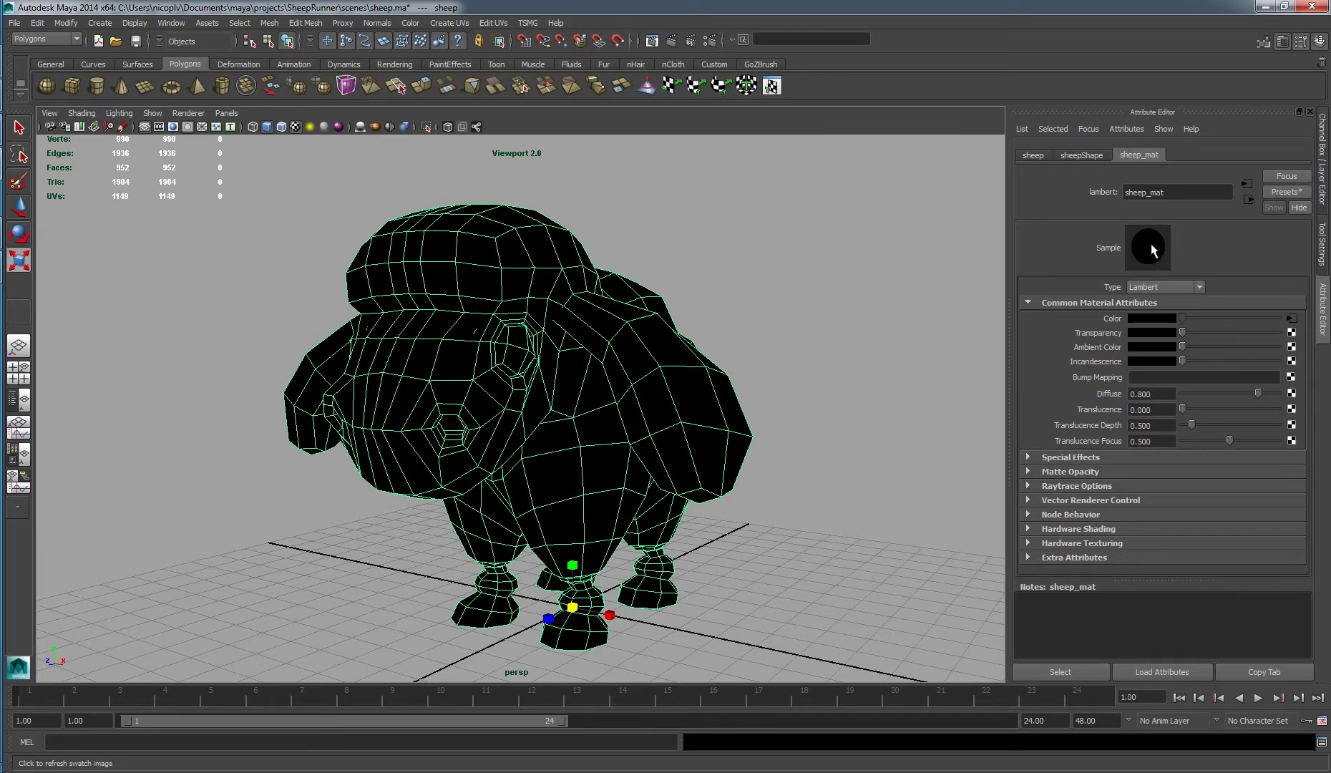
pyautogui.click(790, 312)
pyautogui.moveTo(790, 312)
pyautogui.keyDown('alt'); pyautogui.mouseDown()
pyautogui.moveTo(733, 292)
pyautogui.moveTo(609, 327)
pyautogui.moveTo(763, 300)
pyautogui.moveTo(817, 229)
pyautogui.moveTo(823, 291)
pyautogui.moveTo(791, 305)
pyautogui.moveTo(633, 294)
pyautogui.moveTo(796, 301)
pyautogui.moveTo(674, 315)
pyautogui.moveTo(698, 286)
pyautogui.moveTo(677, 249)
pyautogui.moveTo(739, 333)
pyautogui.mouseUp(); pyautogui.keyUp('alt')
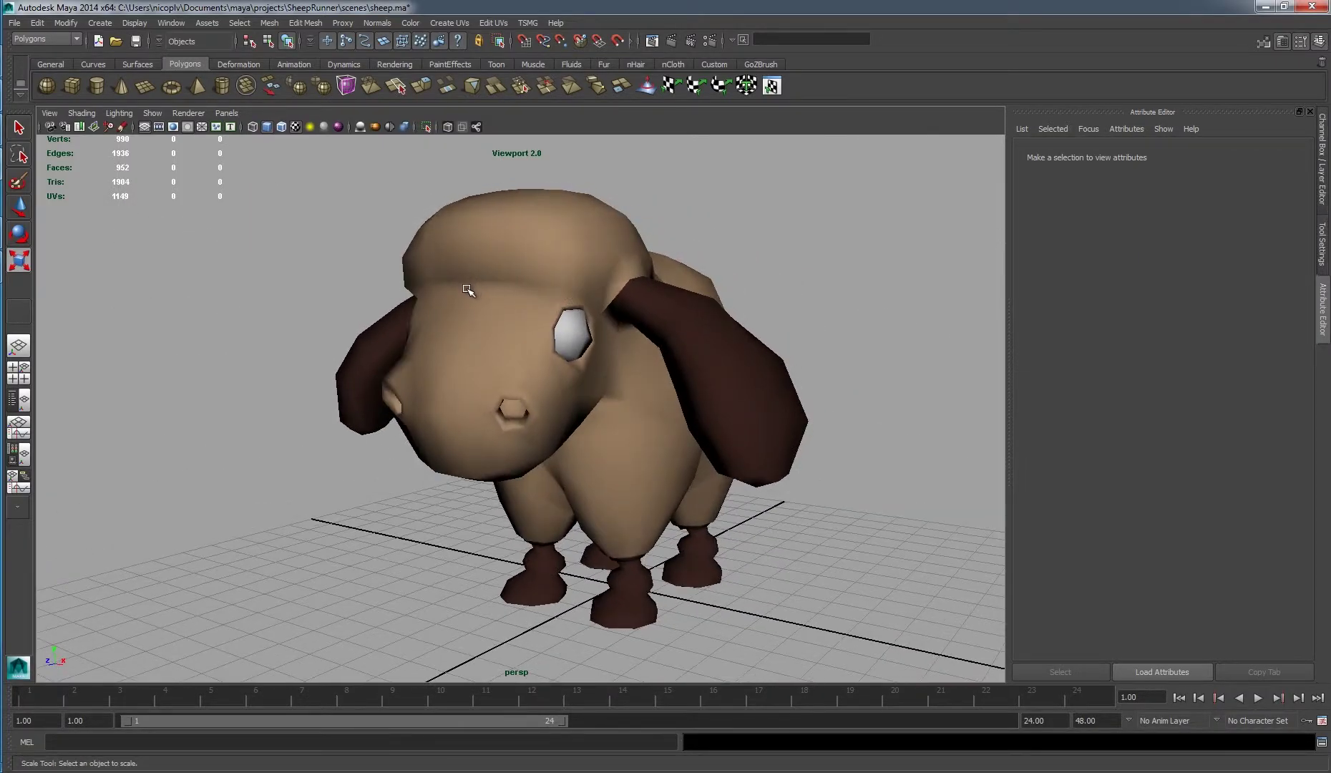
pyautogui.moveTo(468, 289)
pyautogui.keyDown('alt'); pyautogui.mouseDown()
pyautogui.moveTo(535, 300)
pyautogui.moveTo(463, 290)
pyautogui.mouseUp(); pyautogui.keyUp('alt')
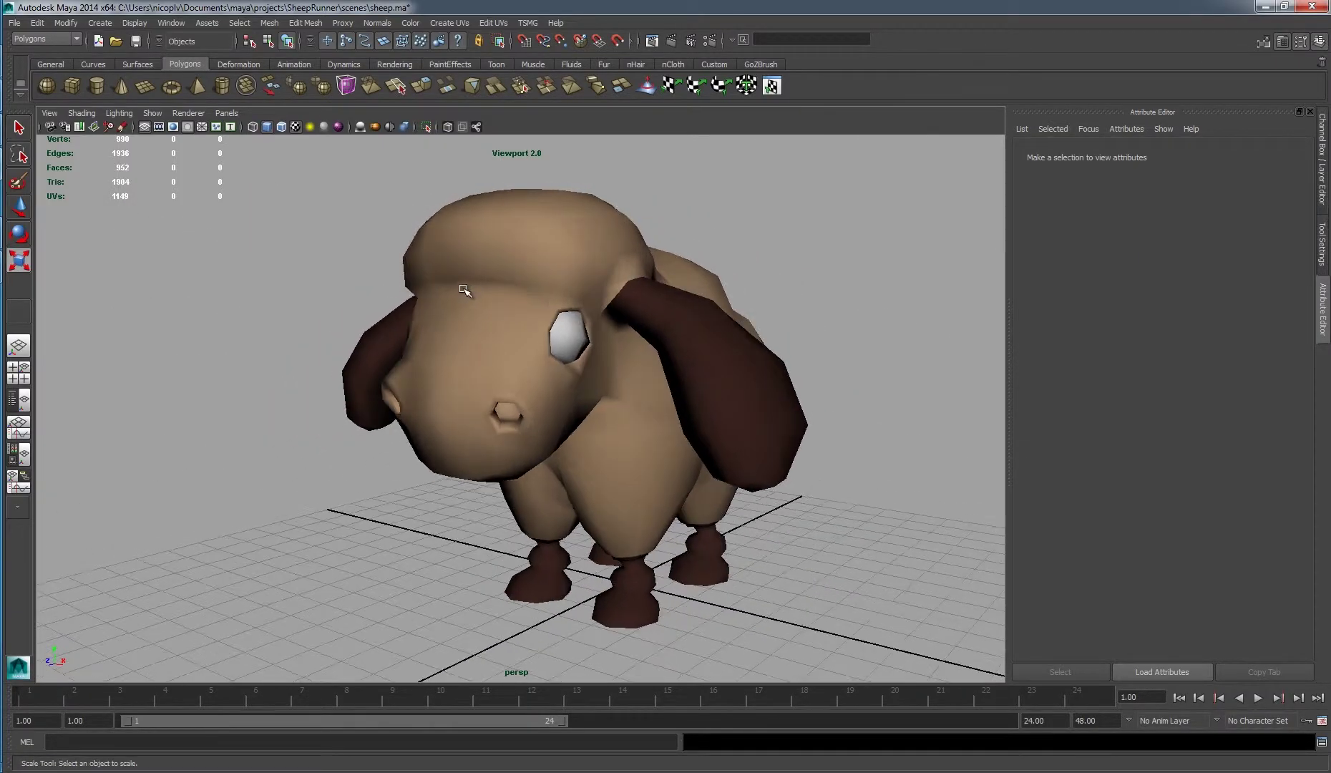
pyautogui.keyDown('alt'); pyautogui.moveTo(620, 290); pyautogui.dragTo(588, 263); pyautogui.keyUp('alt')
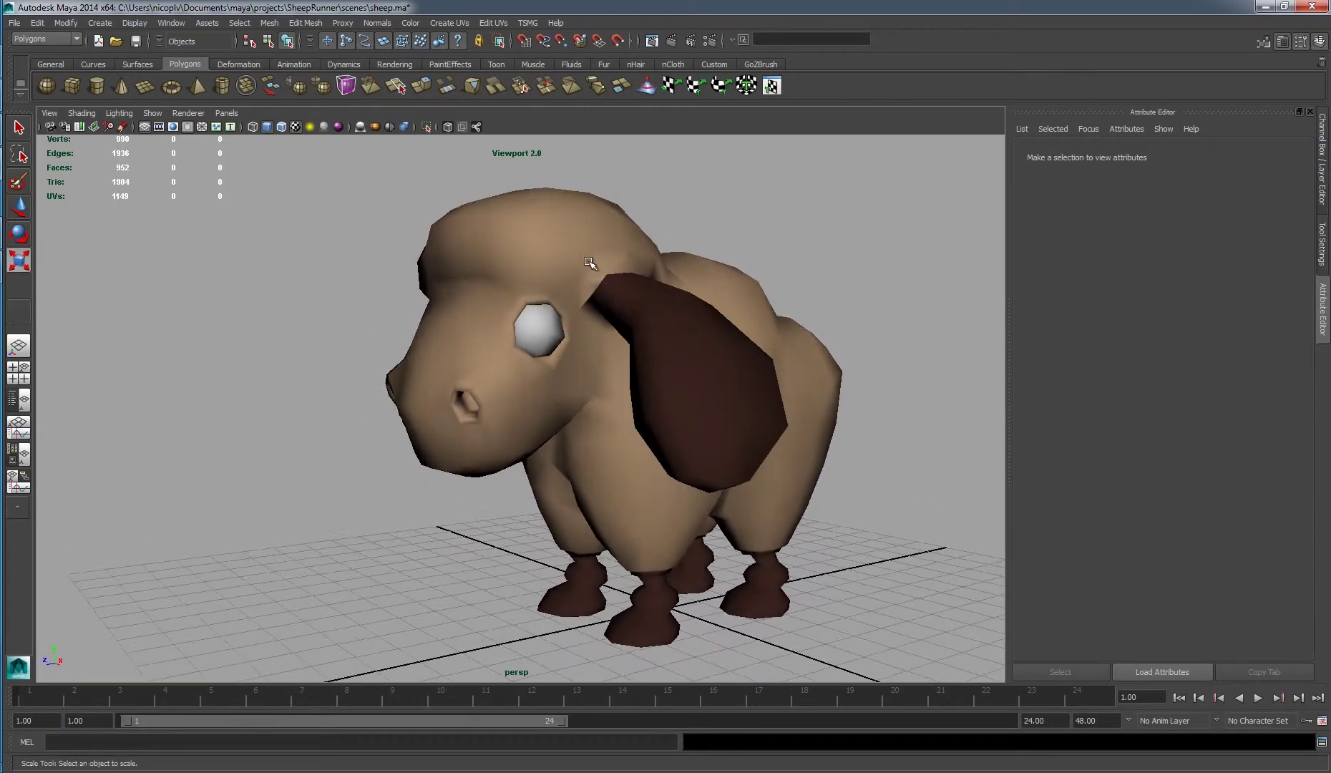
# Switch back to Photoshop, show the UV layer again and rotate the canvas view to -90°.
pyautogui.hotkey('alt', 'Tab')
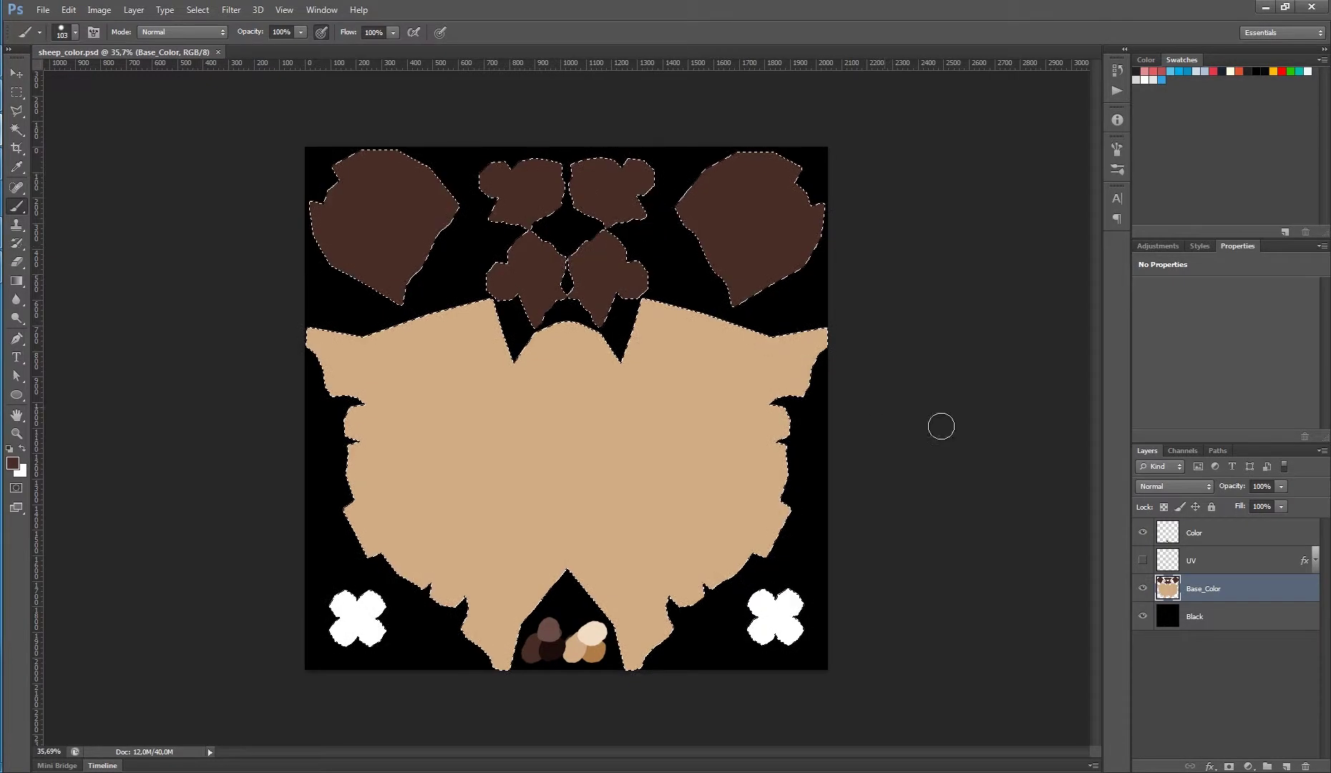
pyautogui.click(1142, 559)
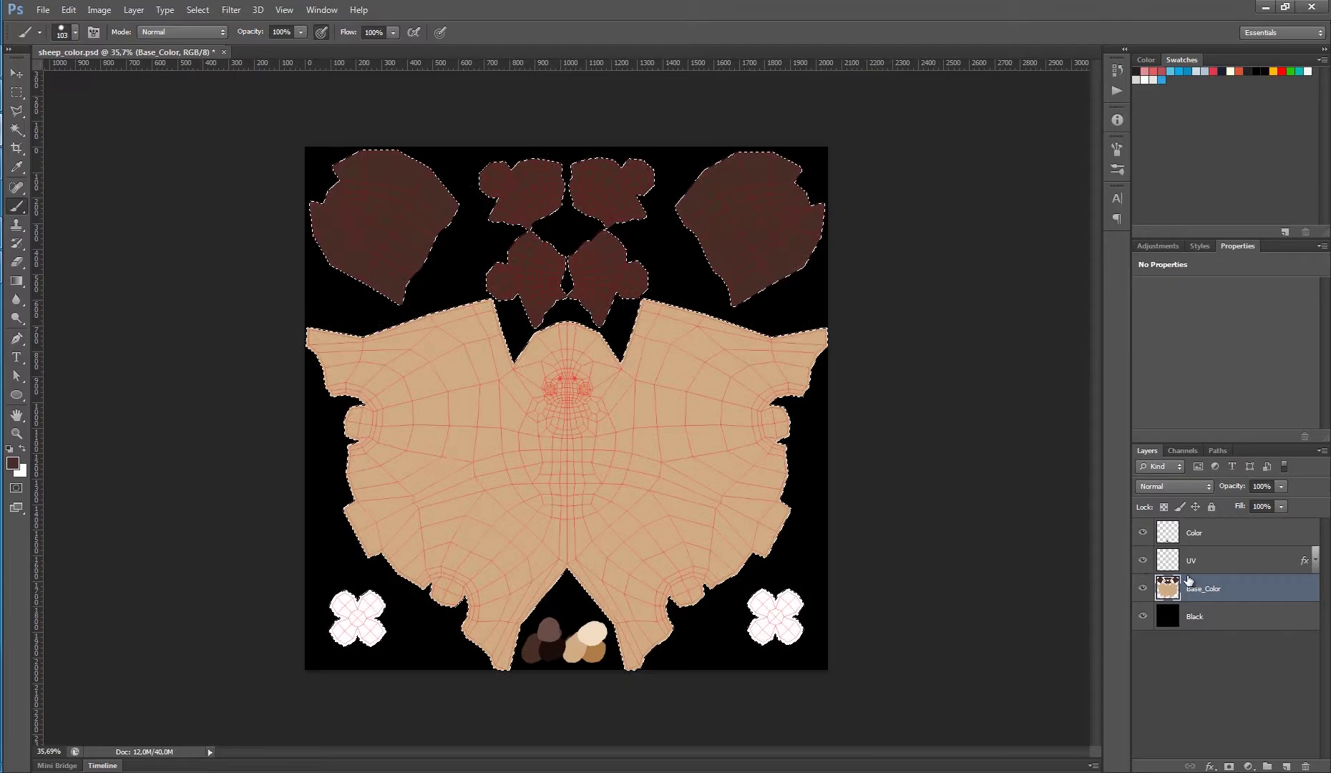
pyautogui.keyDown('ctrl'); pyautogui.moveTo(590, 387); pyautogui.dragTo(645, 402); pyautogui.keyUp('ctrl')
pyautogui.press('r')
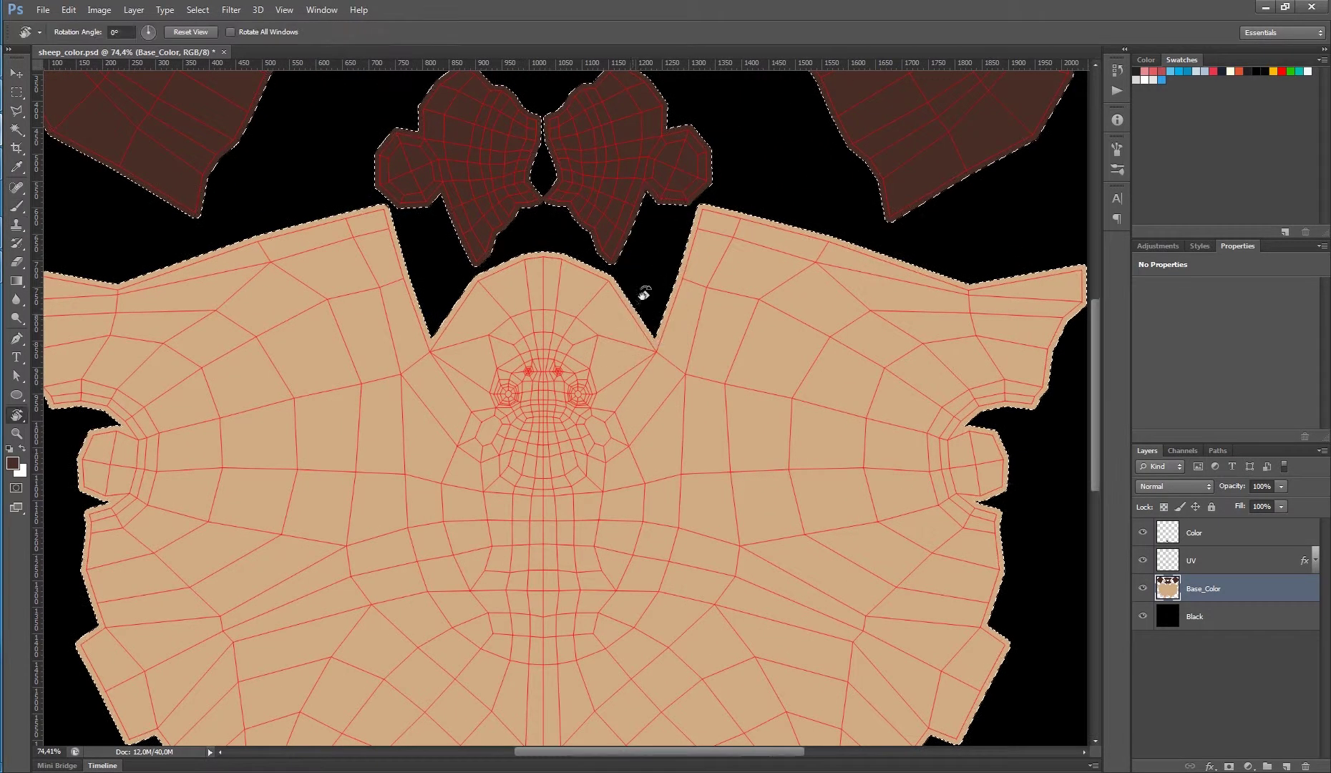
pyautogui.moveTo(660, 257); pyautogui.dragTo(375, 275)
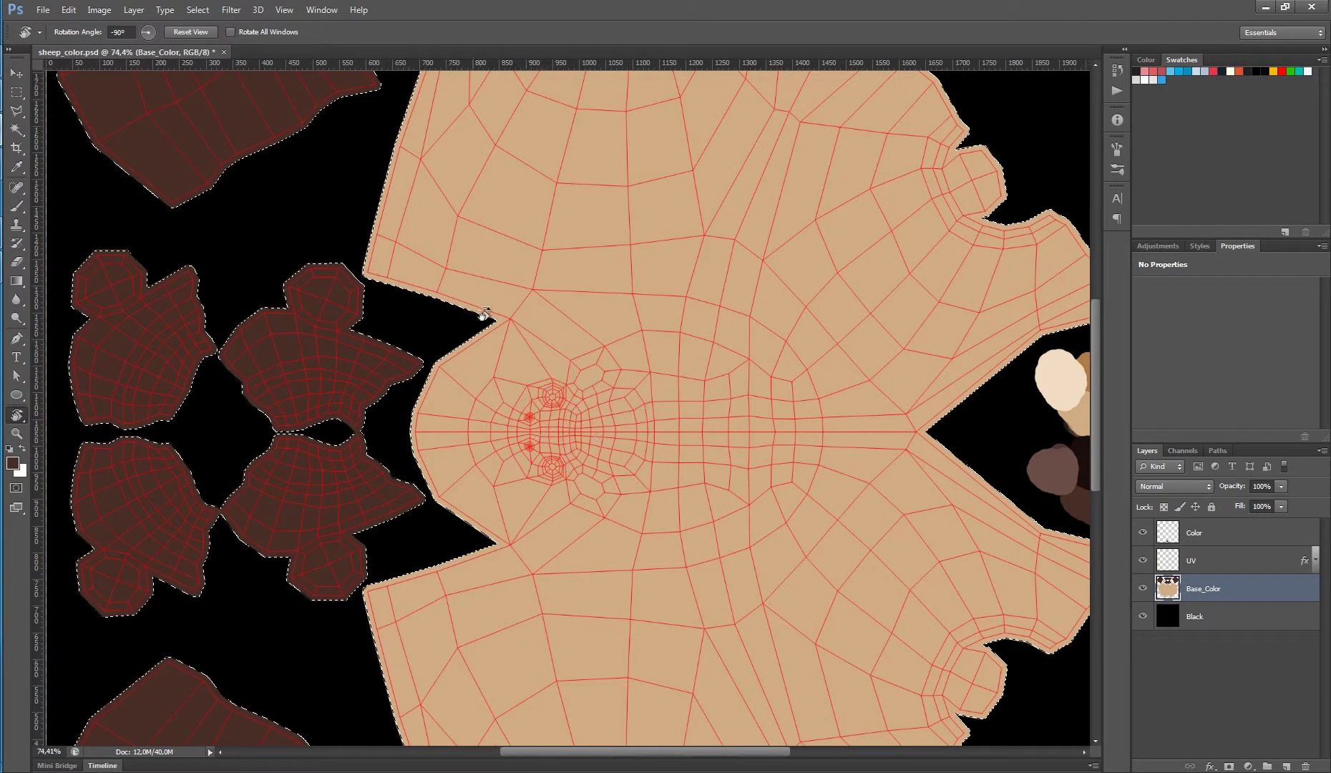
# Set the brush to 22 px and paint the first hexagonal ear-base cell beside the eye loops dark brown on the Base_Color layer.
pyautogui.moveTo(465, 326)
pyautogui.keyDown('ctrl'); pyautogui.mouseDown()
pyautogui.moveTo(603, 356)
pyautogui.moveTo(546, 276)
pyautogui.moveTo(609, 274)
pyautogui.mouseUp(); pyautogui.keyUp('ctrl')
pyautogui.press('b')
pyautogui.keyDown('alt'); pyautogui.moveTo(672, 296); pyautogui.dragTo(589, 334, button='right'); pyautogui.keyUp('alt')
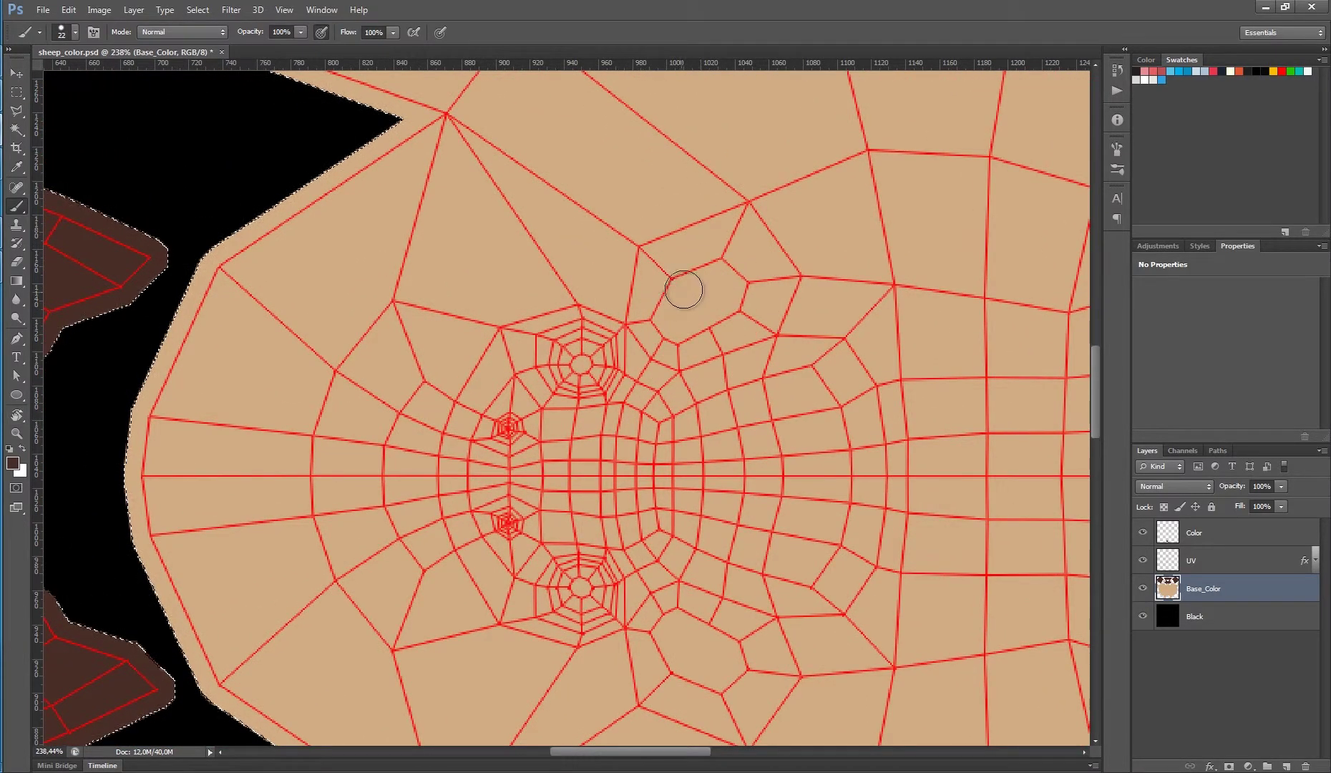
pyautogui.moveTo(686, 288)
pyautogui.mouseDown()
pyautogui.moveTo(669, 312)
pyautogui.moveTo(701, 283)
pyautogui.moveTo(729, 280)
pyautogui.moveTo(725, 298)
pyautogui.mouseUp()
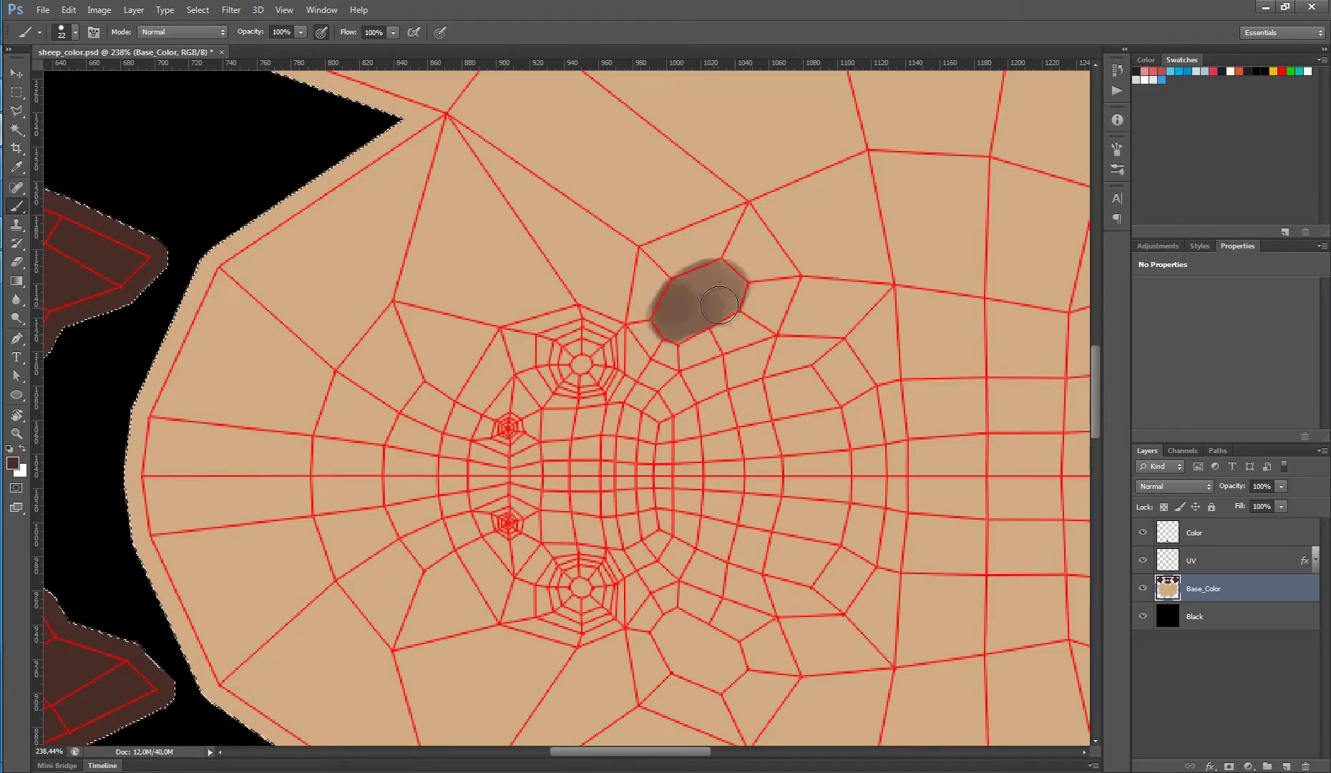
# Paint the matching ear-base cell on the opposite side of the face dark brown and build both patches up to solid colour.
pyautogui.moveTo(719, 406); pyautogui.dragTo(681, 262)
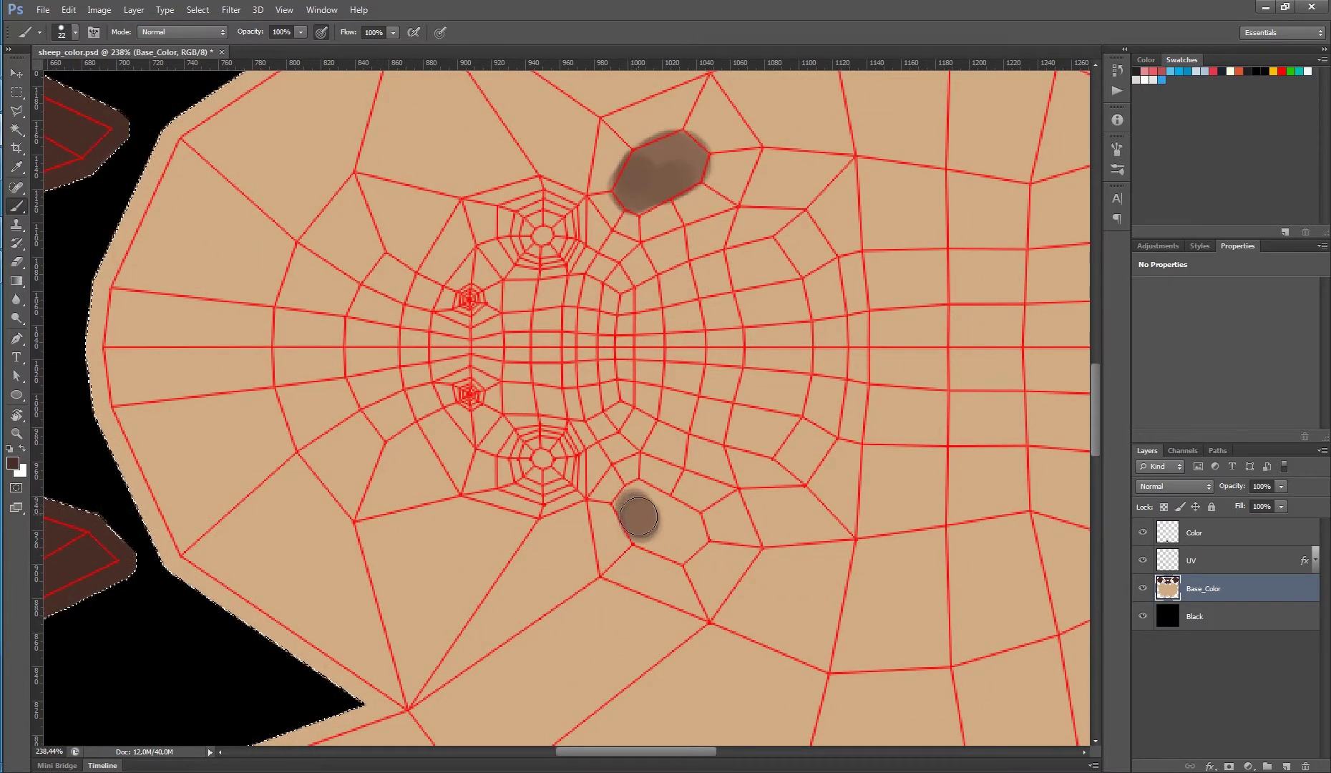
pyautogui.moveTo(657, 533); pyautogui.dragTo(676, 546)
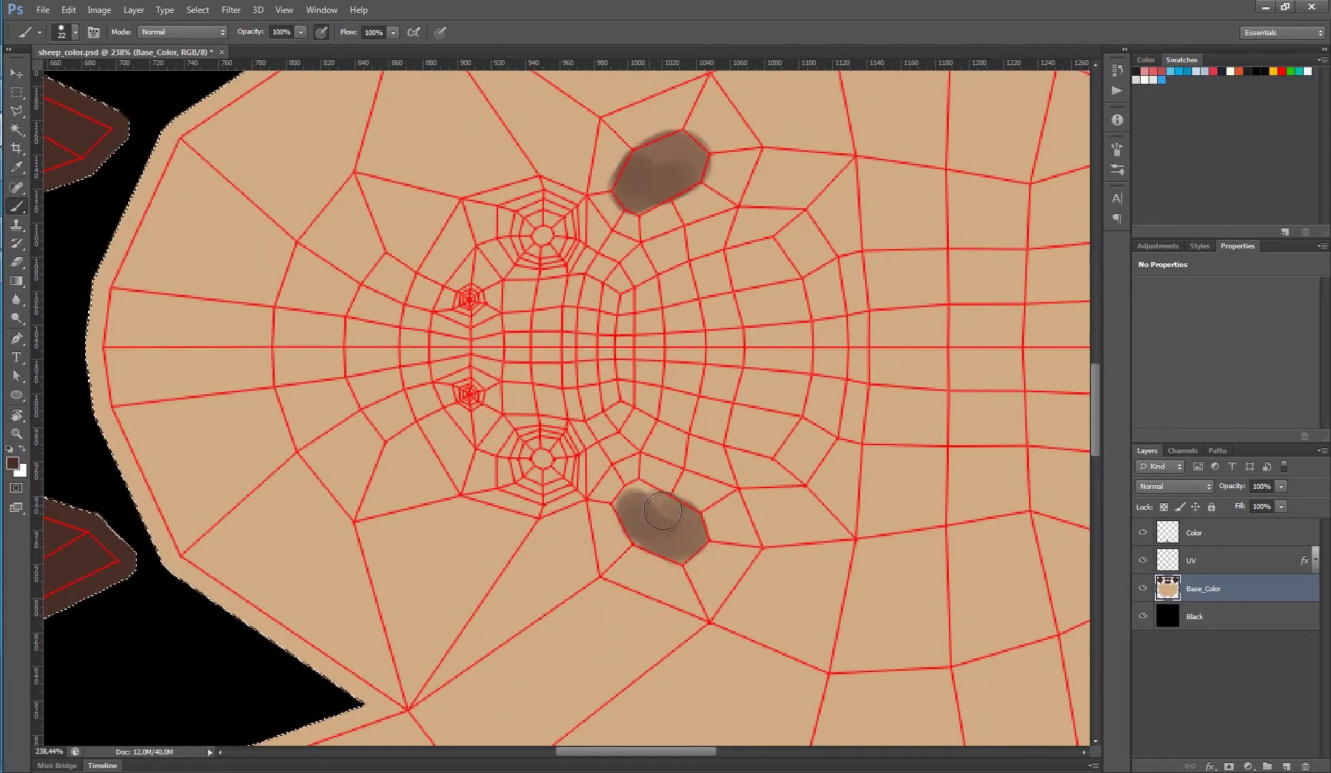
pyautogui.moveTo(633, 498)
pyautogui.mouseDown()
pyautogui.moveTo(635, 517)
pyautogui.moveTo(649, 512)
pyautogui.moveTo(632, 501)
pyautogui.moveTo(685, 541)
pyautogui.mouseUp()
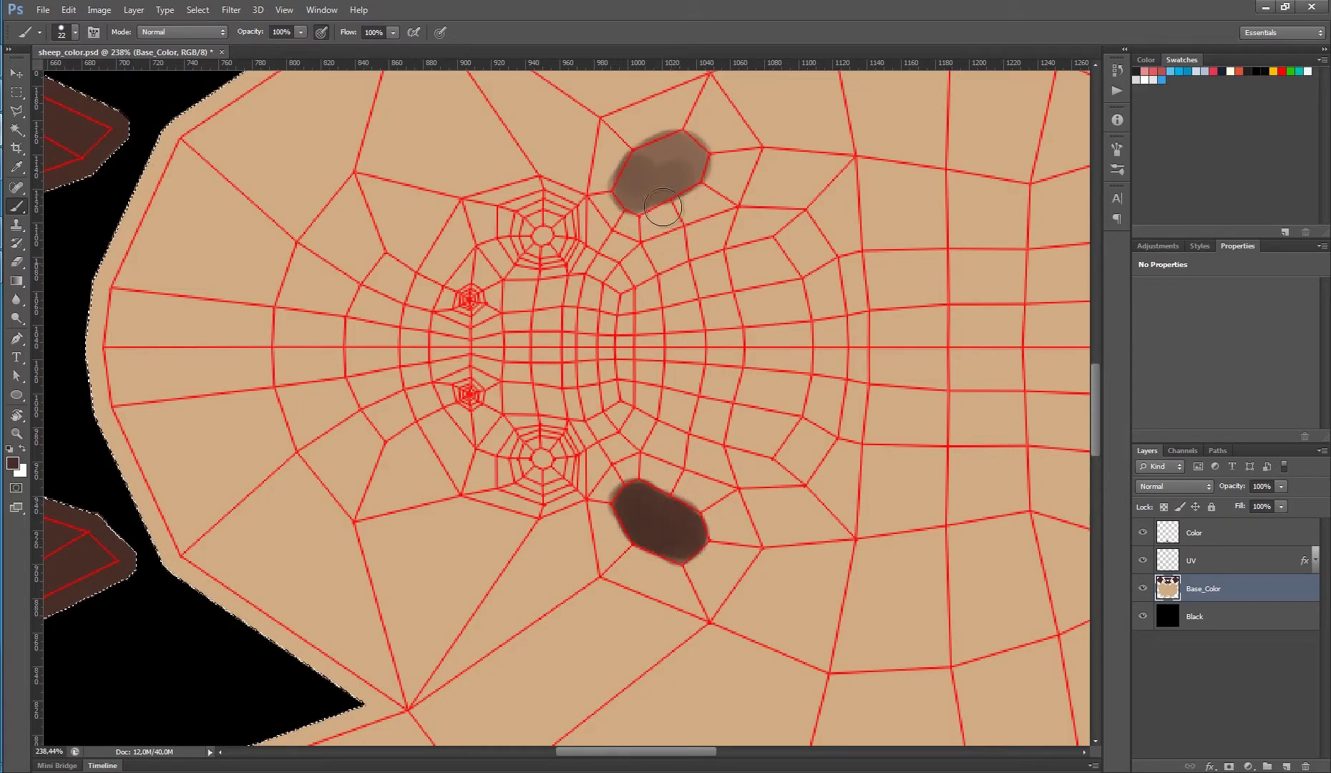
pyautogui.moveTo(662, 207)
pyautogui.mouseDown()
pyautogui.moveTo(648, 170)
pyautogui.moveTo(636, 180)
pyautogui.moveTo(649, 190)
pyautogui.moveTo(676, 154)
pyautogui.mouseUp()
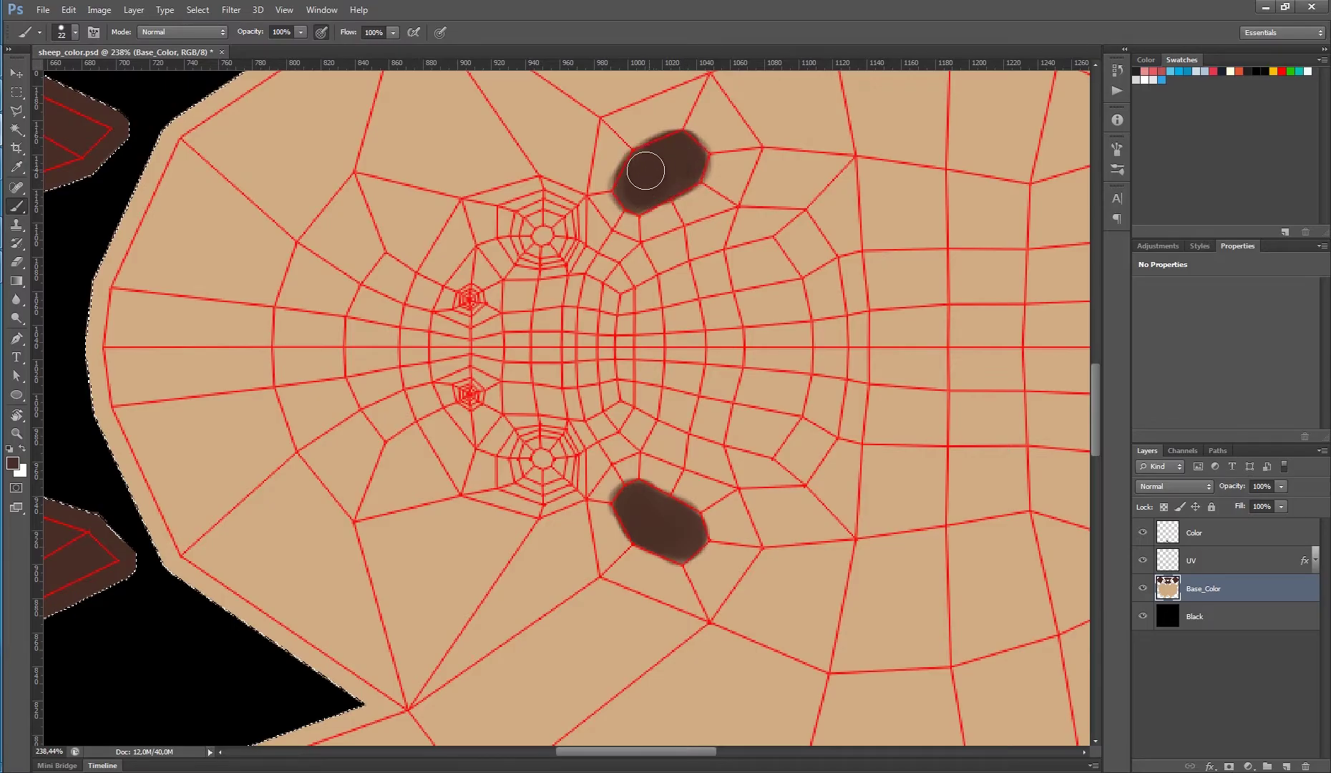
pyautogui.moveTo(630, 189); pyautogui.dragTo(667, 175)
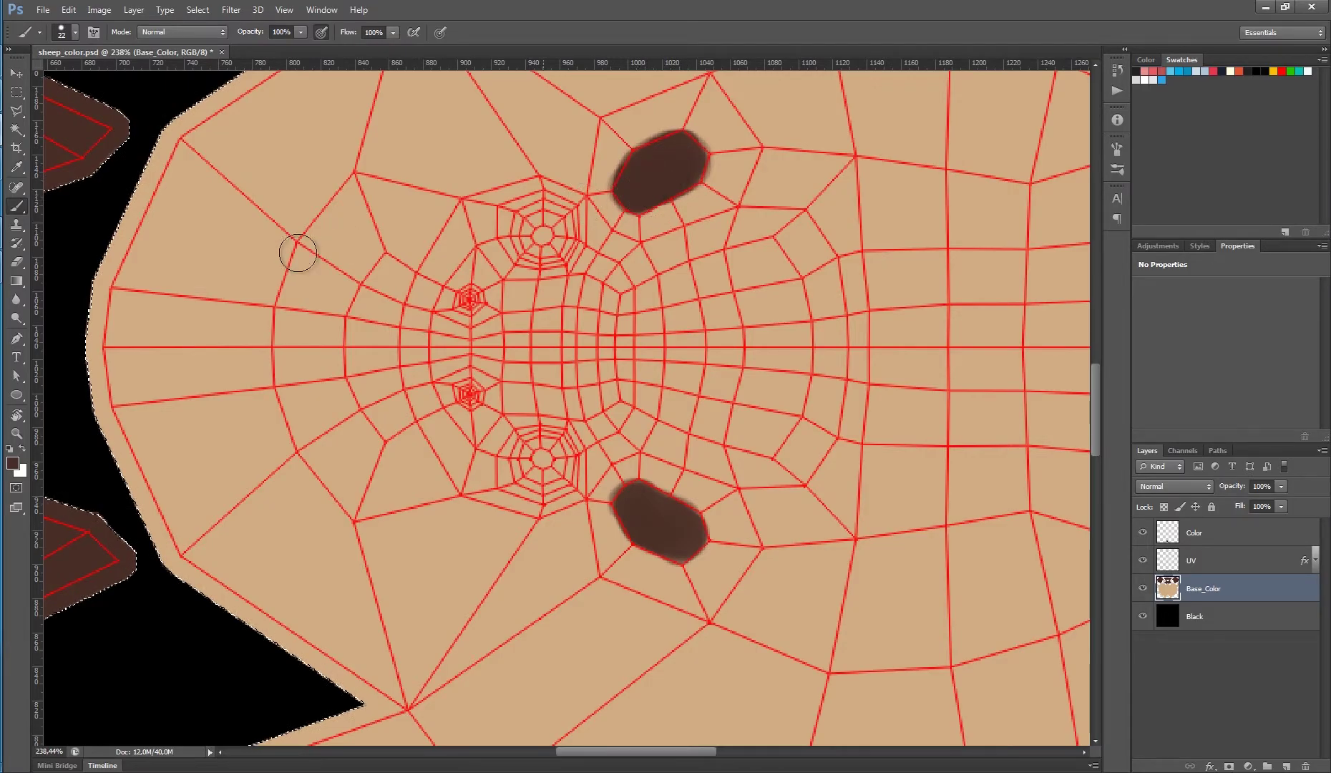
# Reduce the brush to 9 px and paint a curved dark brown line across the forehead joining the two ear-base patches.
pyautogui.keyDown('ctrl'); pyautogui.moveTo(475, 547); pyautogui.dragTo(342, 481); pyautogui.keyUp('ctrl')
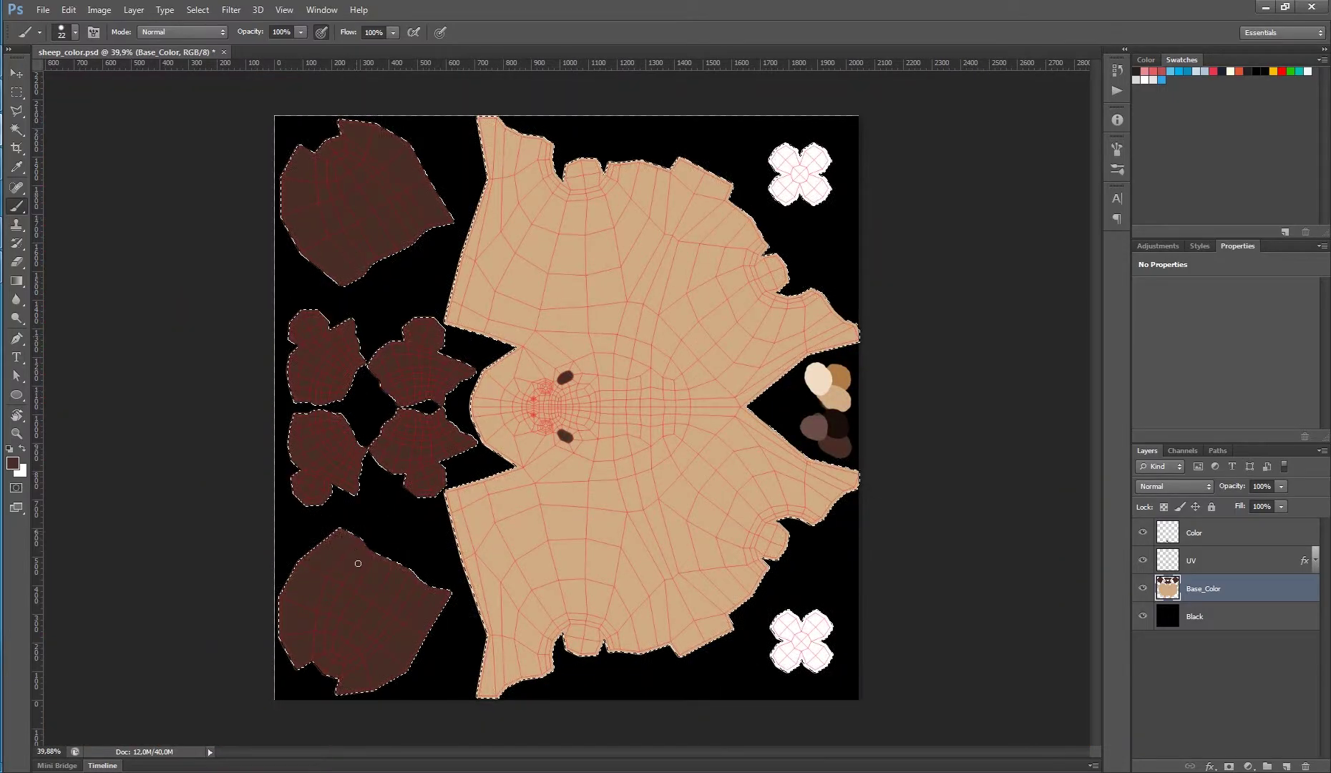
pyautogui.keyDown('ctrl'); pyautogui.moveTo(575, 433); pyautogui.dragTo(676, 479); pyautogui.keyUp('ctrl')
pyautogui.moveTo(496, 467)
pyautogui.keyDown('ctrl'); pyautogui.mouseDown()
pyautogui.moveTo(511, 471)
pyautogui.moveTo(502, 487)
pyautogui.moveTo(604, 533)
pyautogui.moveTo(520, 485)
pyautogui.moveTo(546, 493)
pyautogui.mouseUp(); pyautogui.keyUp('ctrl')
pyautogui.moveTo(542, 243); pyautogui.dragTo(591, 259)
pyautogui.keyDown('alt'); pyautogui.moveTo(585, 258); pyautogui.dragTo(580, 260, button='right'); pyautogui.keyUp('alt')
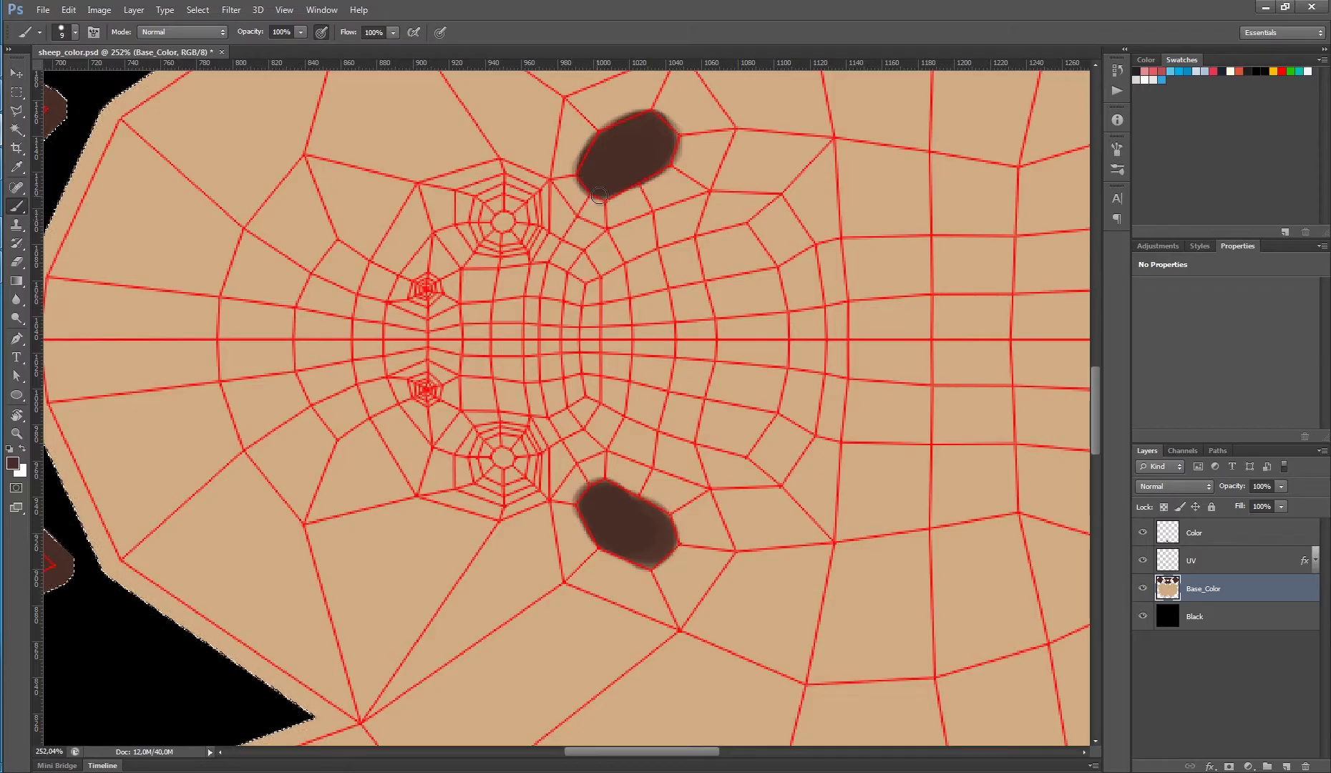
pyautogui.moveTo(600, 197); pyautogui.dragTo(553, 252)
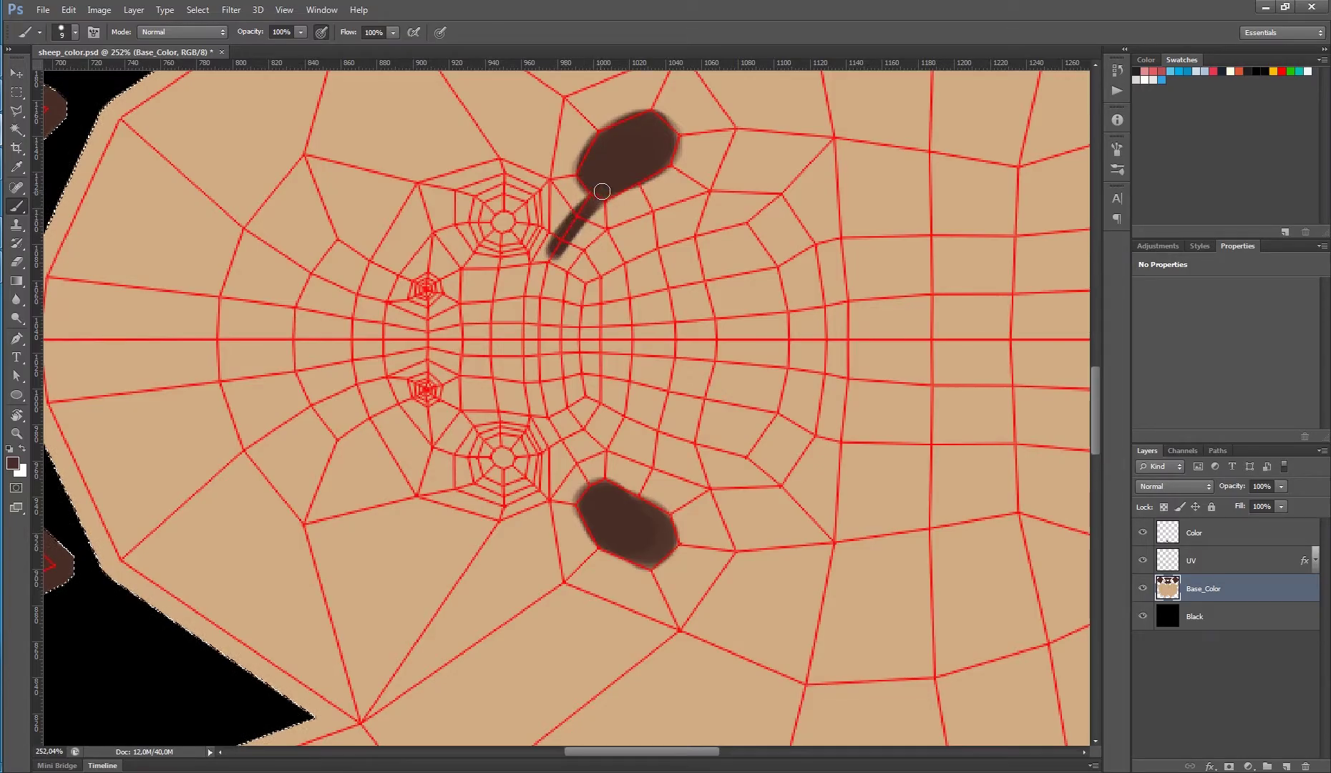
pyautogui.hotkey('ctrl', 'z')
pyautogui.moveTo(603, 192)
pyautogui.mouseDown()
pyautogui.moveTo(558, 240)
pyautogui.moveTo(528, 314)
pyautogui.moveTo(539, 428)
pyautogui.moveTo(571, 462)
pyautogui.moveTo(551, 435)
pyautogui.mouseUp()
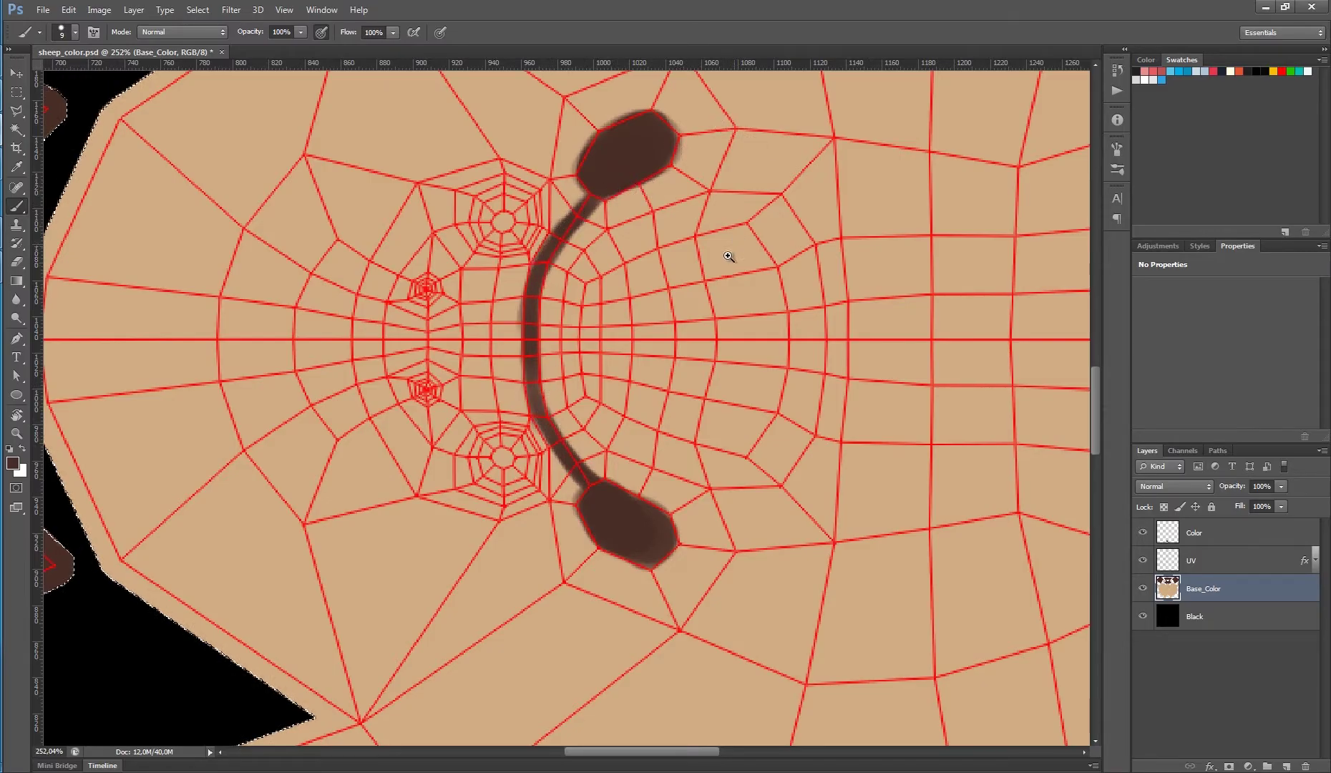
pyautogui.keyDown('ctrl'); pyautogui.moveTo(642, 233); pyautogui.dragTo(607, 170); pyautogui.keyUp('ctrl')
pyautogui.moveTo(532, 83); pyautogui.dragTo(681, 269)
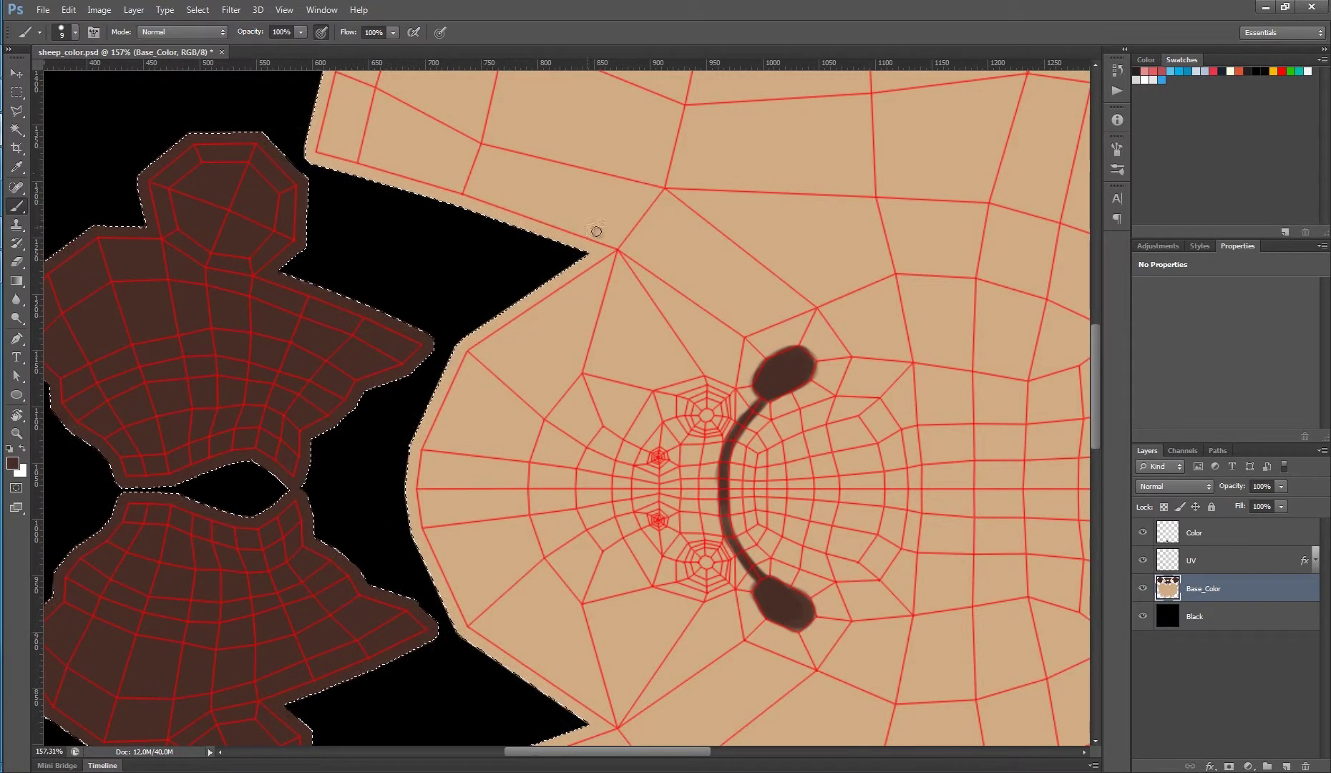
pyautogui.keyDown('ctrl'); pyautogui.moveTo(700, 300); pyautogui.dragTo(767, 324); pyautogui.keyUp('ctrl')
pyautogui.moveTo(593, 240); pyautogui.dragTo(772, 323)
pyautogui.hotkey('ctrl', 'z')
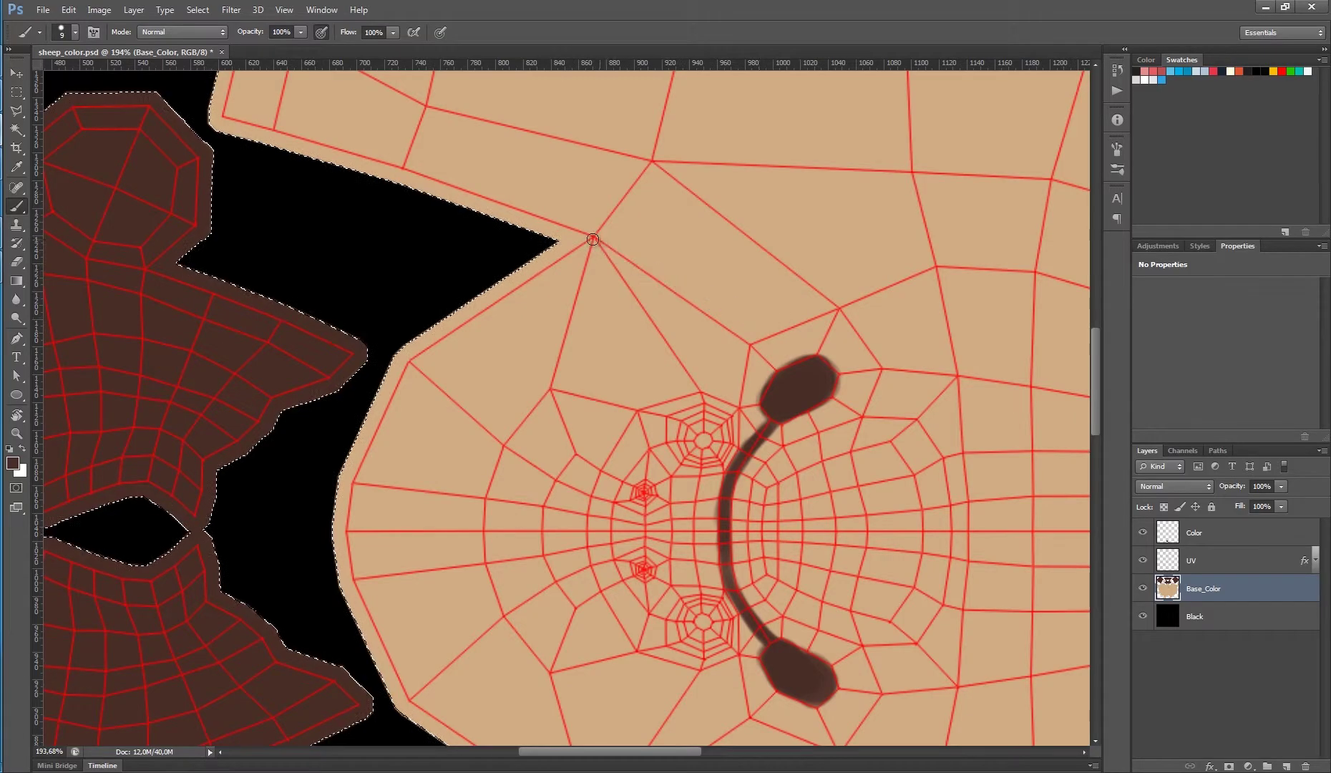
pyautogui.moveTo(596, 242); pyautogui.dragTo(789, 338)
pyautogui.hotkey('ctrl', 'z')
pyautogui.moveTo(594, 240); pyautogui.dragTo(787, 334)
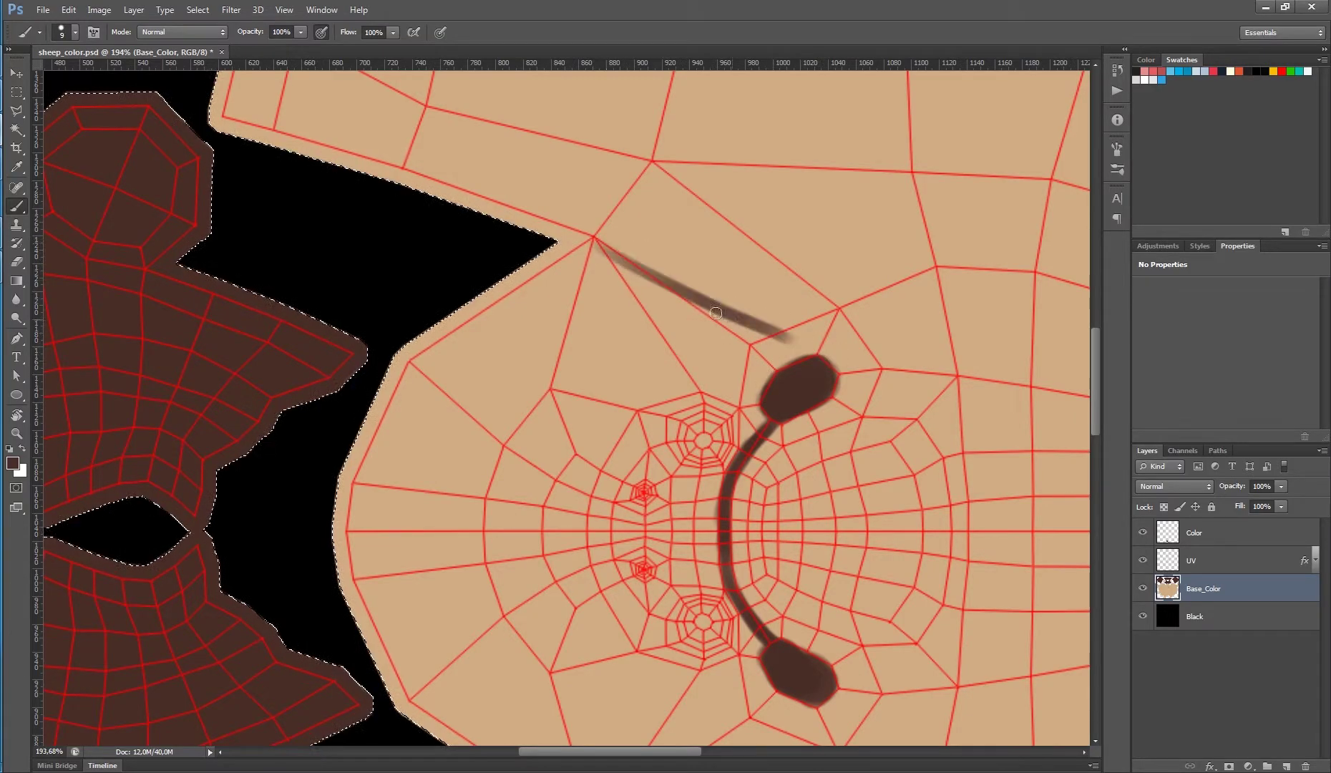
pyautogui.hotkey('ctrl', 'z')
# Paint a dark brown line along the mesh edge from the notch corner of the body shell to the nearer ear-base patch.
pyautogui.moveTo(595, 242); pyautogui.dragTo(744, 334)
pyautogui.moveTo(601, 246); pyautogui.dragTo(724, 322)
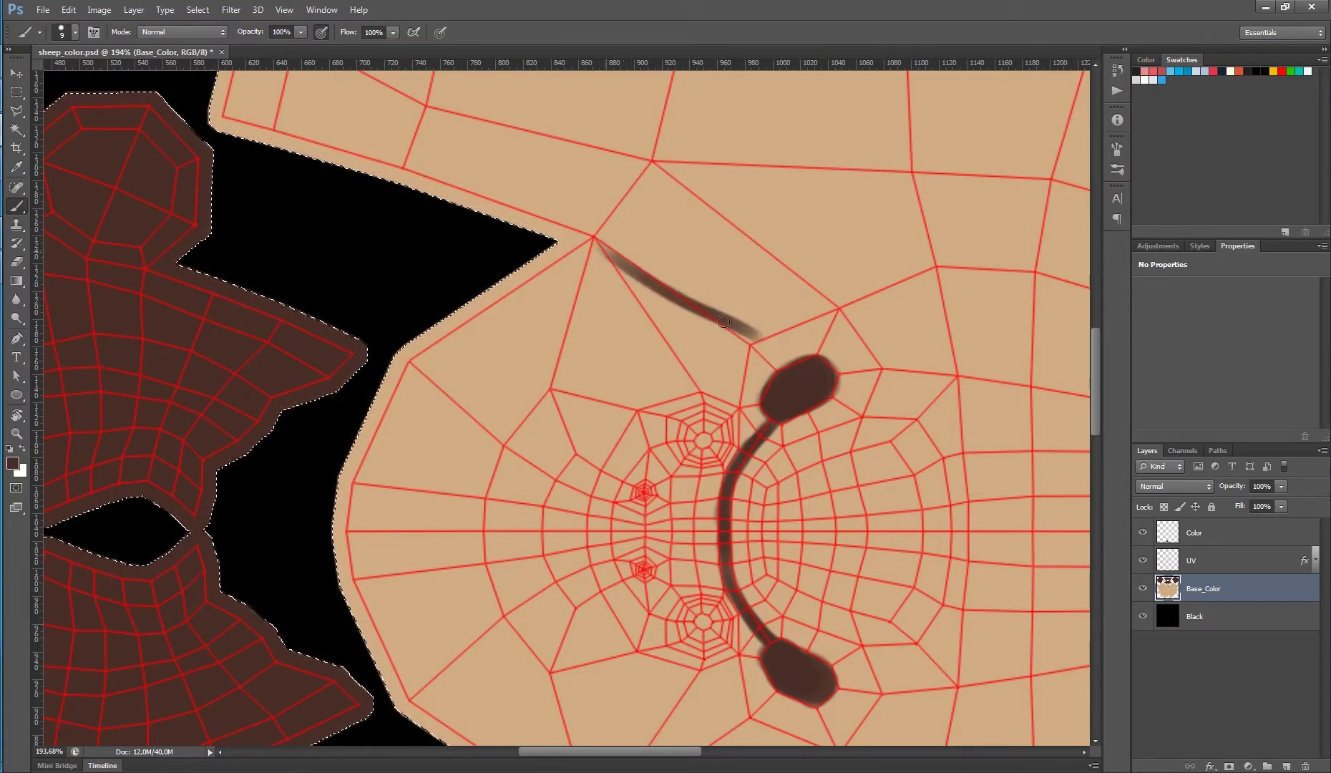
pyautogui.moveTo(615, 253); pyautogui.dragTo(804, 352)
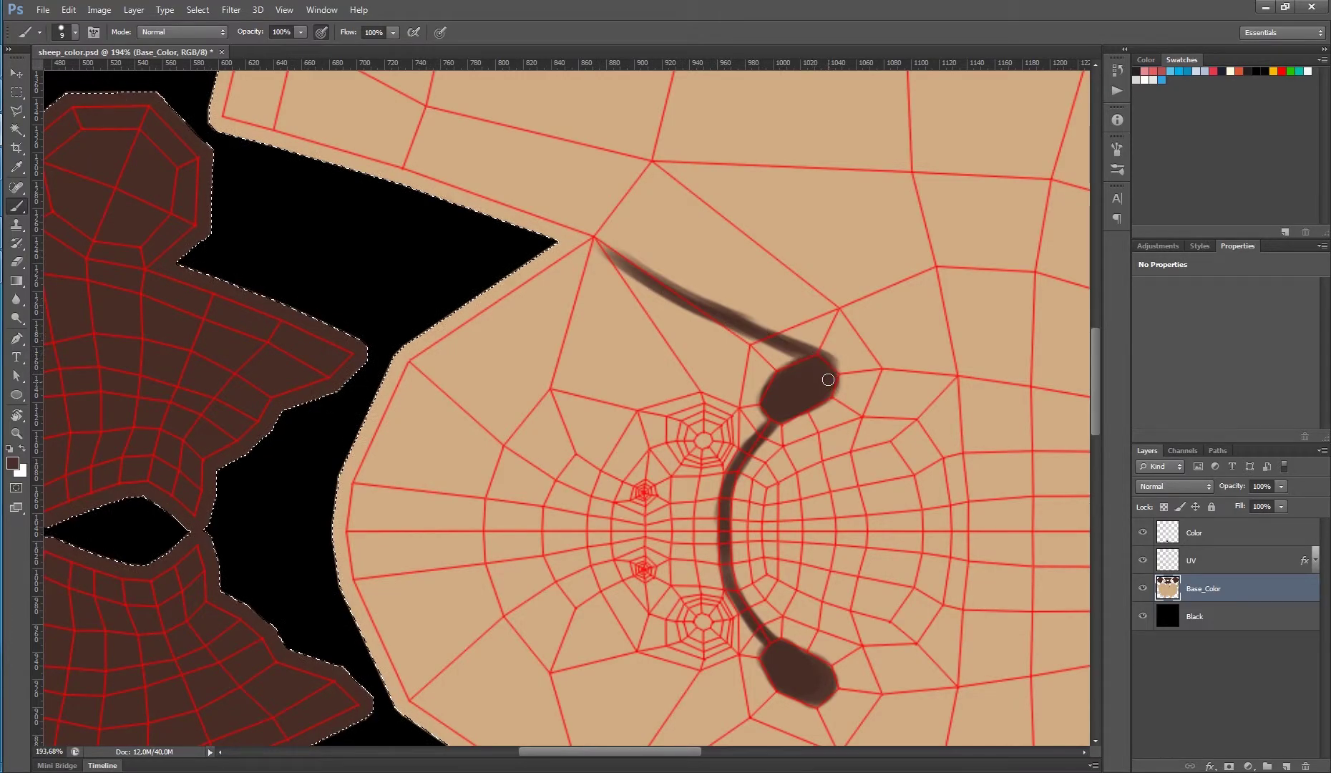
pyautogui.moveTo(689, 317); pyautogui.dragTo(757, 347)
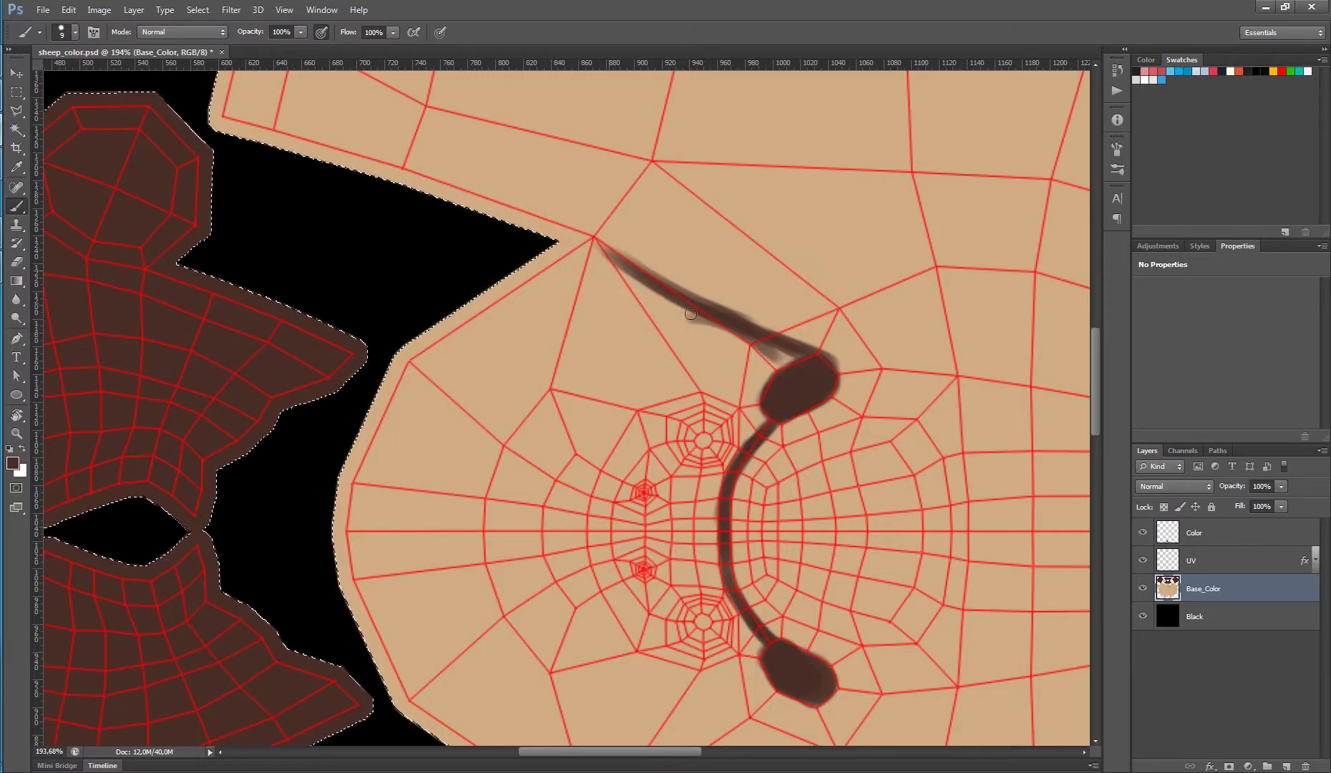
# Continue the dark brown border along the body shell's notched edge, then thicken the line to the ear patch with a 19 px brush.
pyautogui.moveTo(226, 125); pyautogui.dragTo(366, 158)
pyautogui.moveTo(213, 119); pyautogui.dragTo(369, 165)
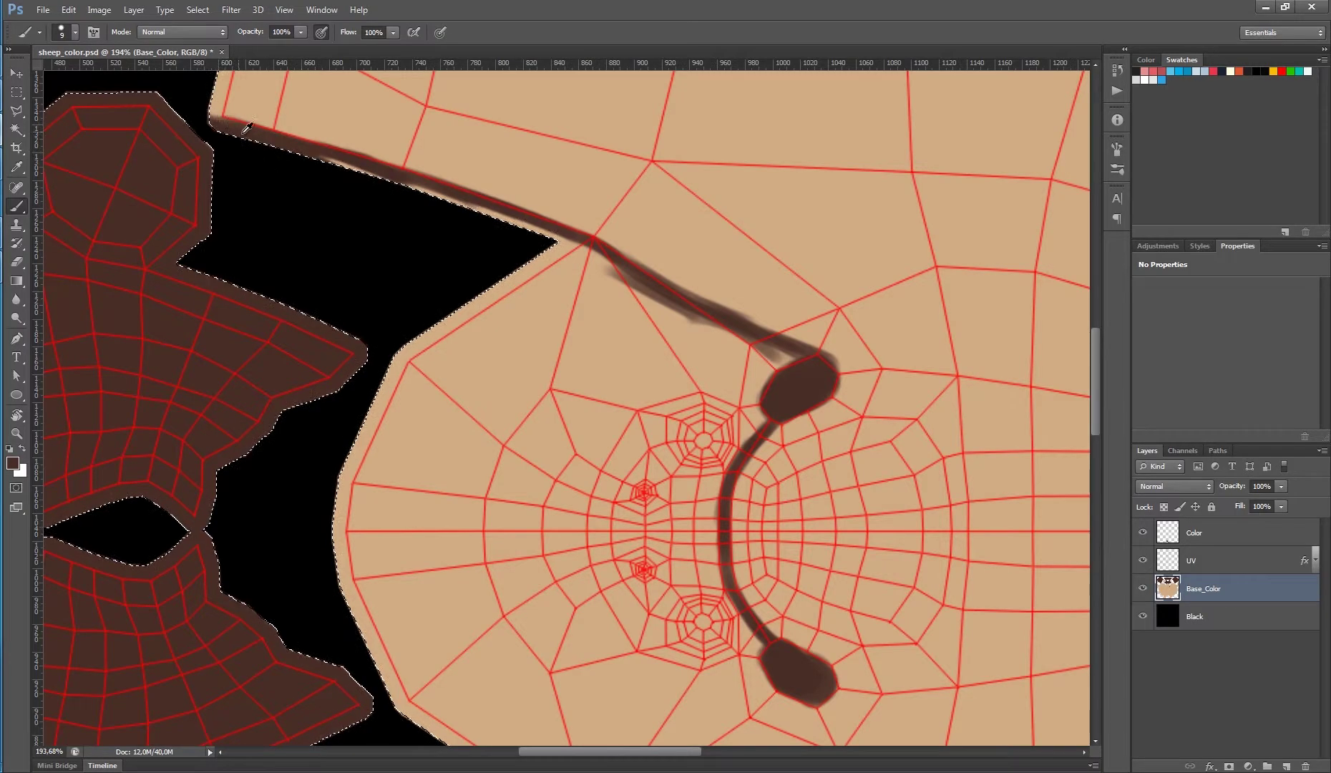
pyautogui.keyDown('alt'); pyautogui.moveTo(247, 127); pyautogui.dragTo(257, 128, button='right'); pyautogui.keyUp('alt')
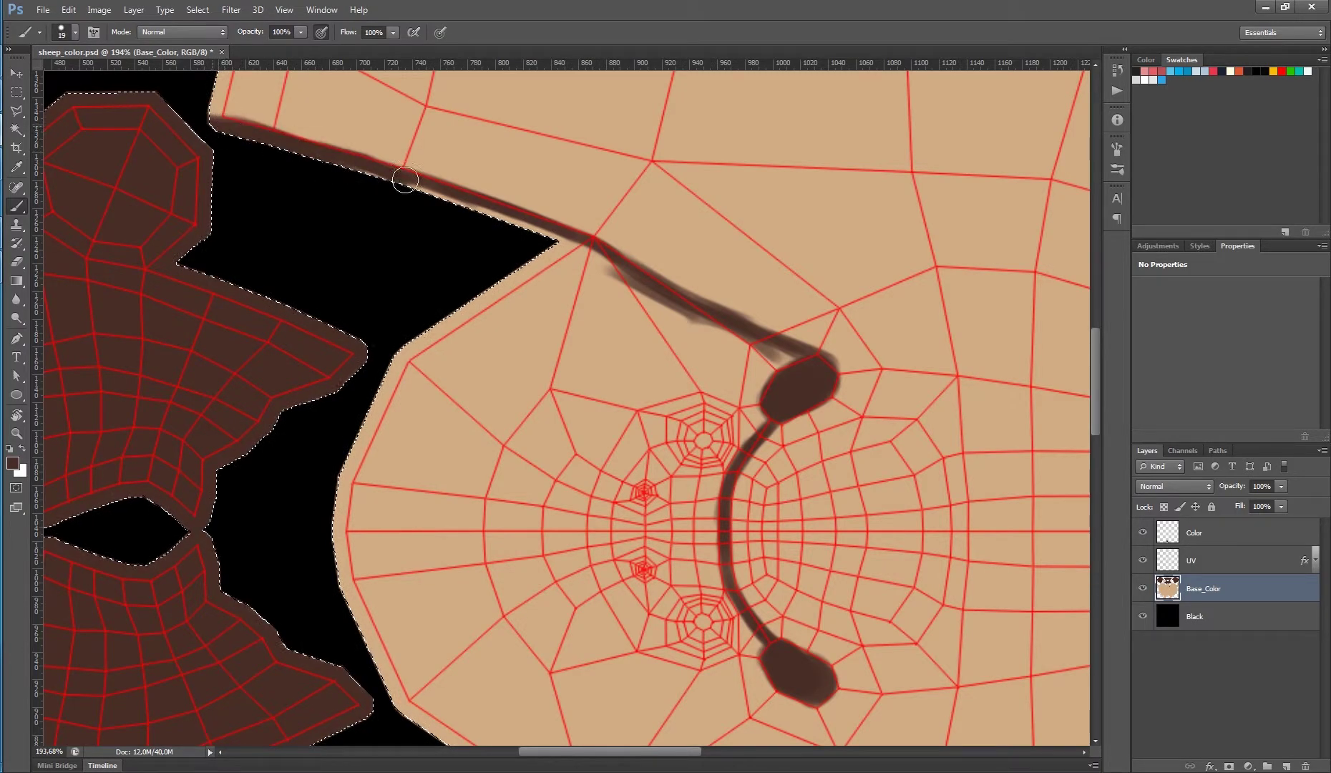
pyautogui.moveTo(570, 252); pyautogui.dragTo(615, 286)
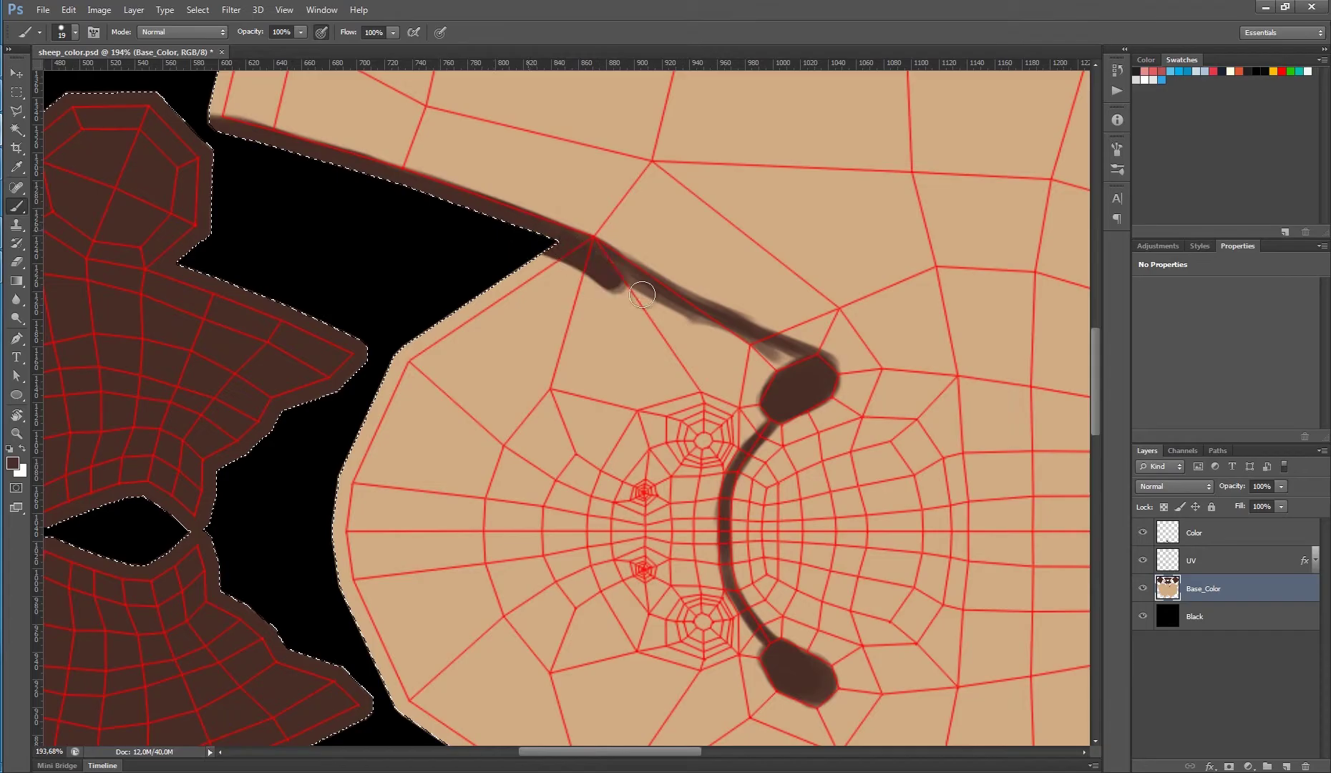
pyautogui.moveTo(692, 322)
pyautogui.mouseDown()
pyautogui.moveTo(666, 303)
pyautogui.moveTo(718, 336)
pyautogui.mouseUp()
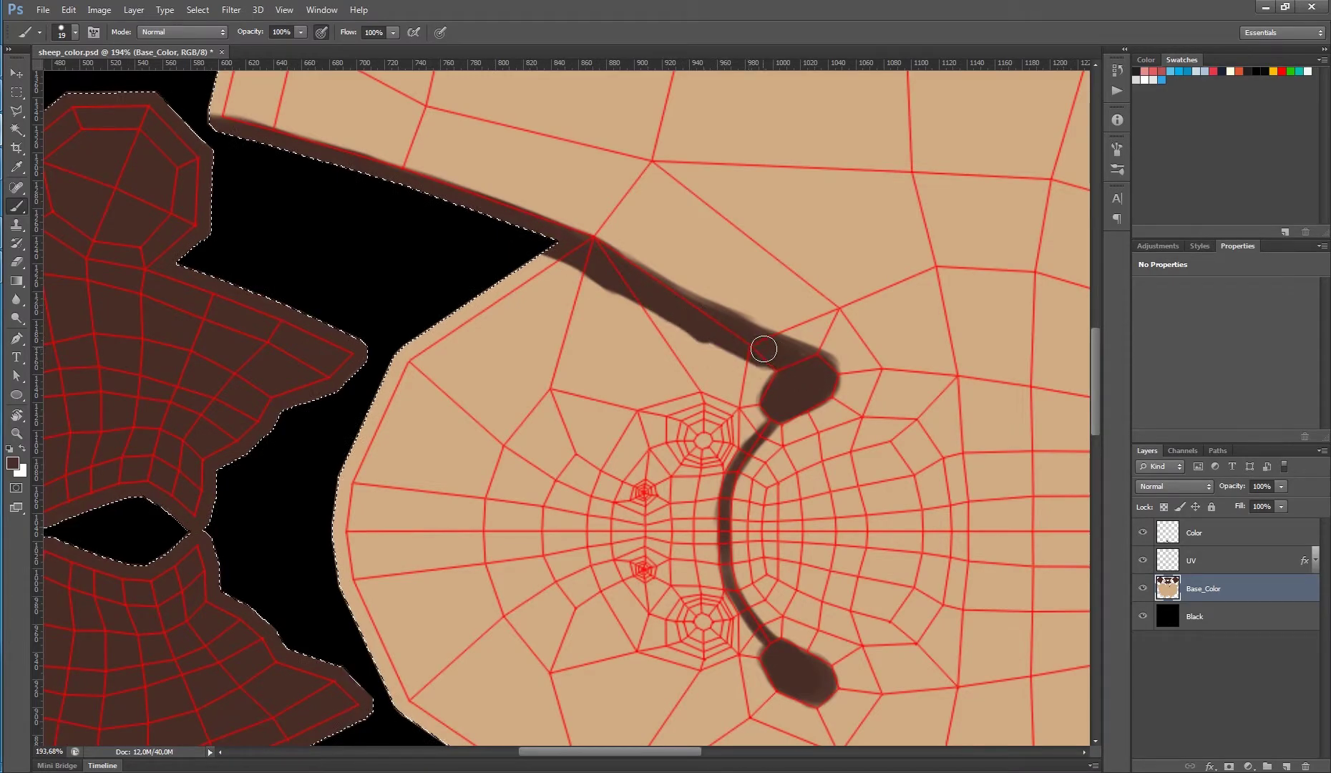
# Rotate the canvas view to 90° and paint a thin dark brown line from the opposite ear-base patch to its notch corner.
pyautogui.moveTo(761, 379)
pyautogui.mouseDown()
pyautogui.moveTo(676, 143)
pyautogui.moveTo(669, 175)
pyautogui.moveTo(193, 253)
pyautogui.moveTo(530, 472)
pyautogui.moveTo(573, 465)
pyautogui.moveTo(644, 354)
pyautogui.moveTo(741, 249)
pyautogui.moveTo(775, 297)
pyautogui.mouseUp()
pyautogui.press('r')
pyautogui.moveTo(846, 243); pyautogui.dragTo(674, 307)
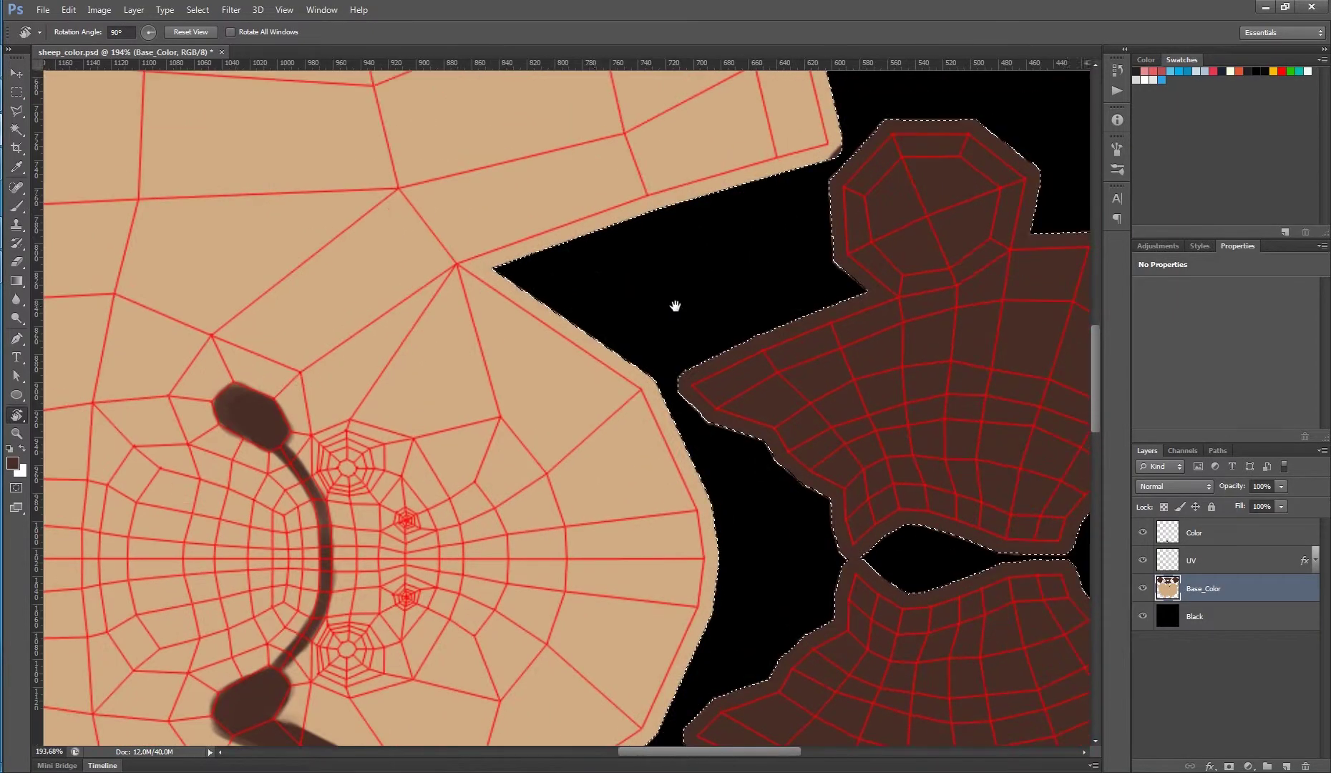
pyautogui.press('b')
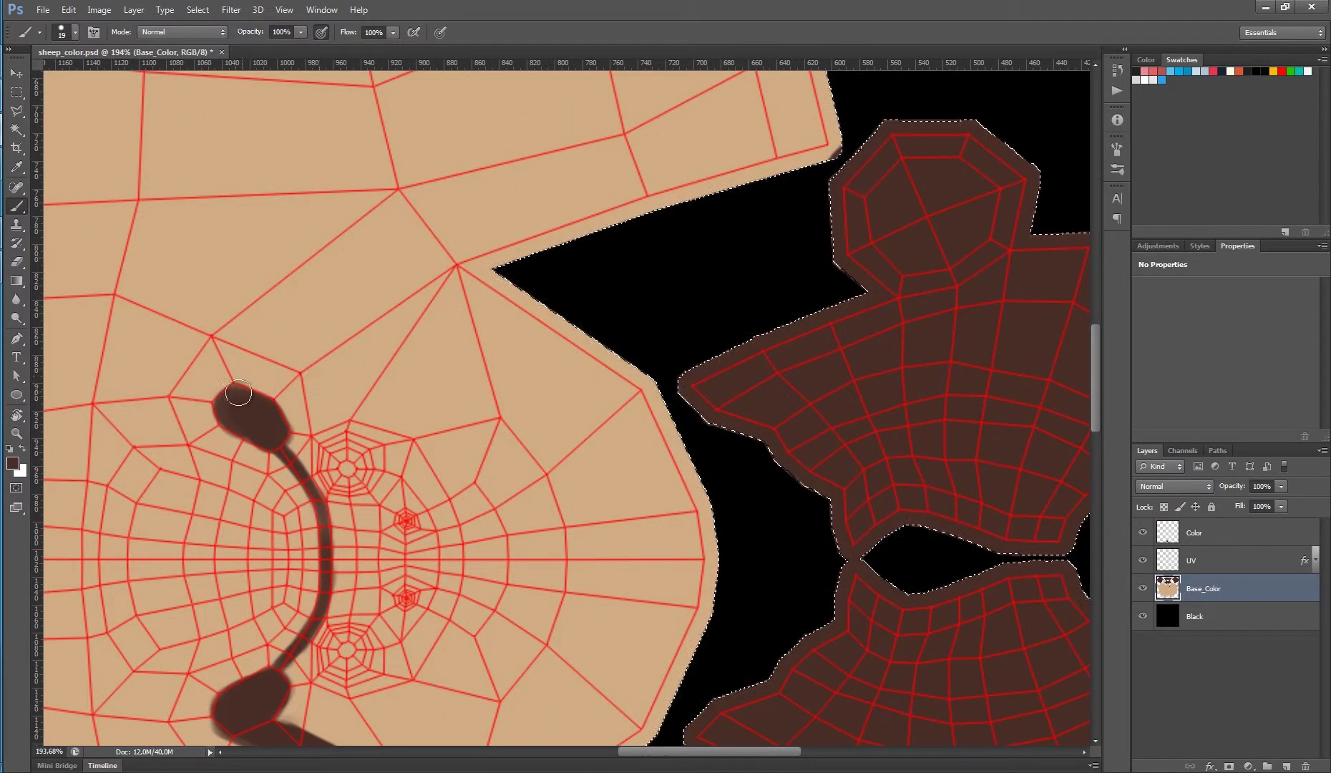
pyautogui.moveTo(340, 334)
pyautogui.mouseDown()
pyautogui.moveTo(344, 262)
pyautogui.moveTo(435, 306)
pyautogui.mouseUp()
pyautogui.moveTo(273, 389); pyautogui.dragTo(390, 343)
pyautogui.hotkey('ctrl', 'z')
pyautogui.keyDown('alt'); pyautogui.moveTo(279, 384); pyautogui.dragTo(288, 381, button='right'); pyautogui.keyUp('alt')
pyautogui.moveTo(277, 374)
pyautogui.mouseDown()
pyautogui.moveTo(422, 325)
pyautogui.moveTo(379, 334)
pyautogui.moveTo(392, 324)
pyautogui.mouseUp()
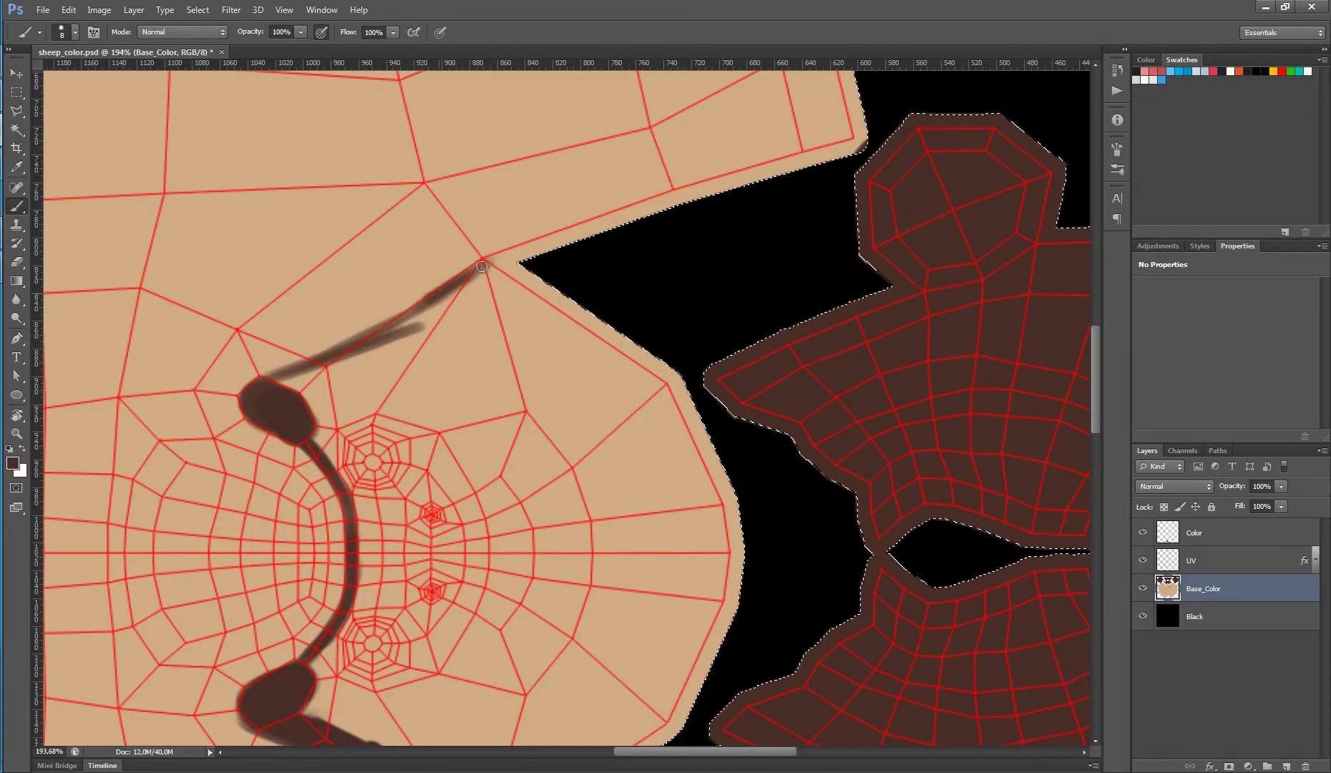
pyautogui.moveTo(417, 310); pyautogui.dragTo(368, 337)
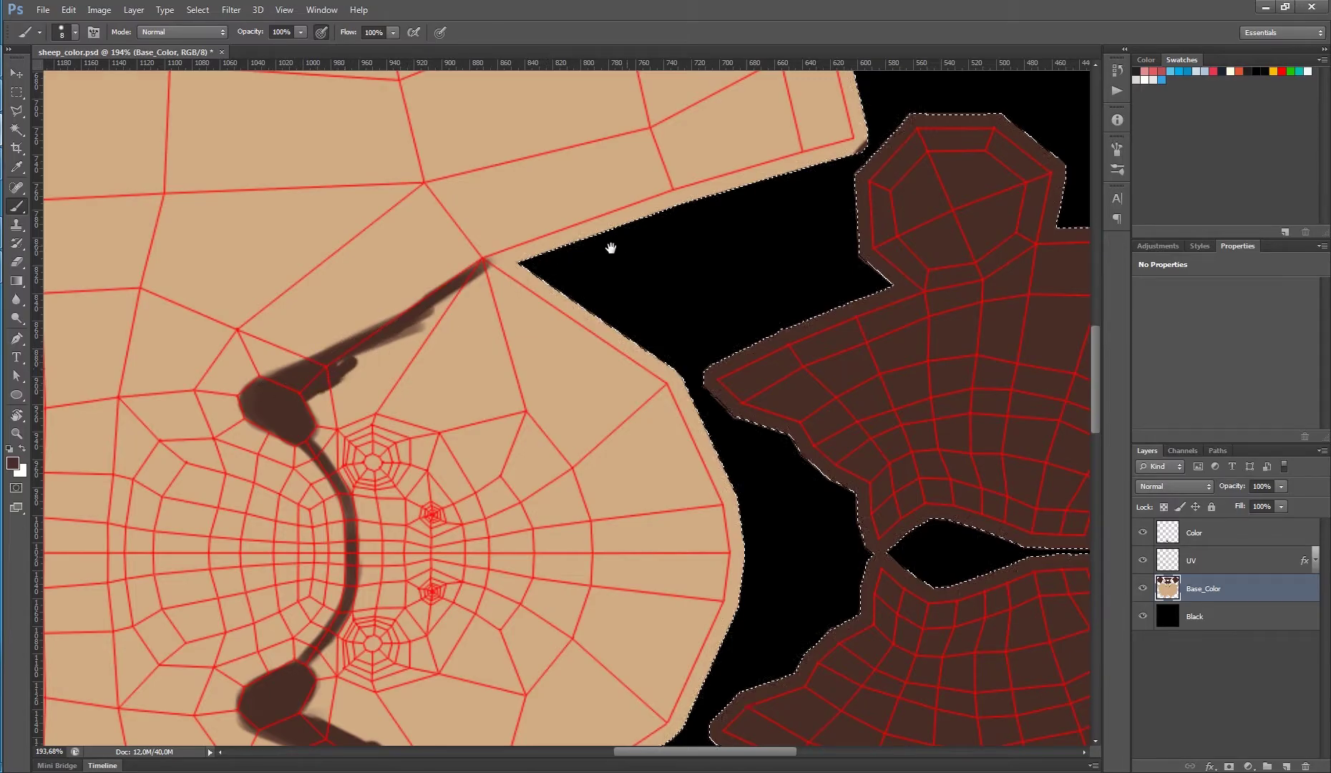
# Enlarge the brush to 25 px and paint the notched shell edge and the adjoining corner of the face dark brown.
pyautogui.moveTo(611, 247); pyautogui.dragTo(493, 273)
pyautogui.moveTo(494, 272)
pyautogui.keyDown('alt'); pyautogui.mouseDown(button='right')
pyautogui.moveTo(512, 273)
pyautogui.moveTo(501, 273)
pyautogui.mouseUp(button='right'); pyautogui.keyUp('alt')
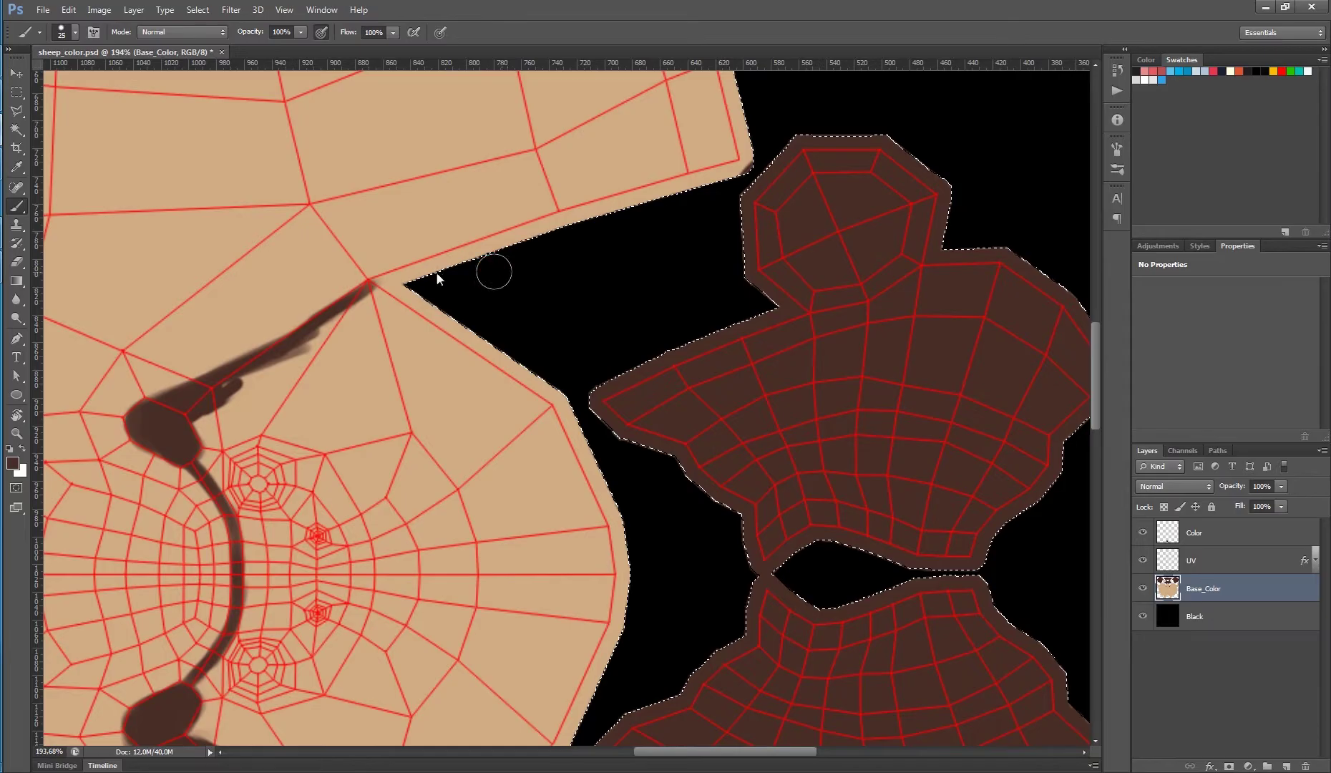
pyautogui.moveTo(368, 297)
pyautogui.mouseDown()
pyautogui.moveTo(759, 164)
pyautogui.moveTo(359, 300)
pyautogui.moveTo(351, 356)
pyautogui.moveTo(476, 320)
pyautogui.moveTo(417, 330)
pyautogui.mouseUp()
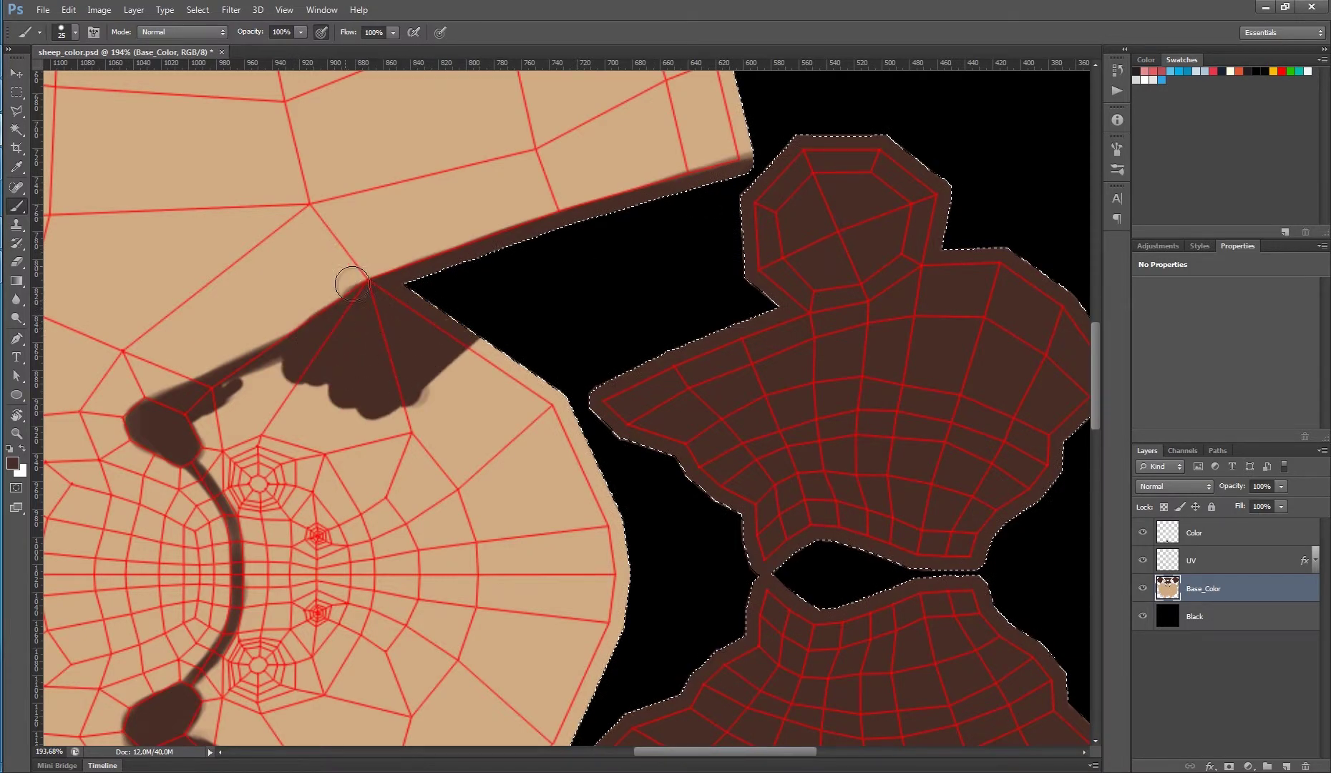
# Sample the tan wool colour and use a 15 px brush to clean the brown overspill beside the notch corner.
pyautogui.keyDown('alt'); pyautogui.scroll(5, 321, 277); pyautogui.keyUp('alt')
pyautogui.press('x')
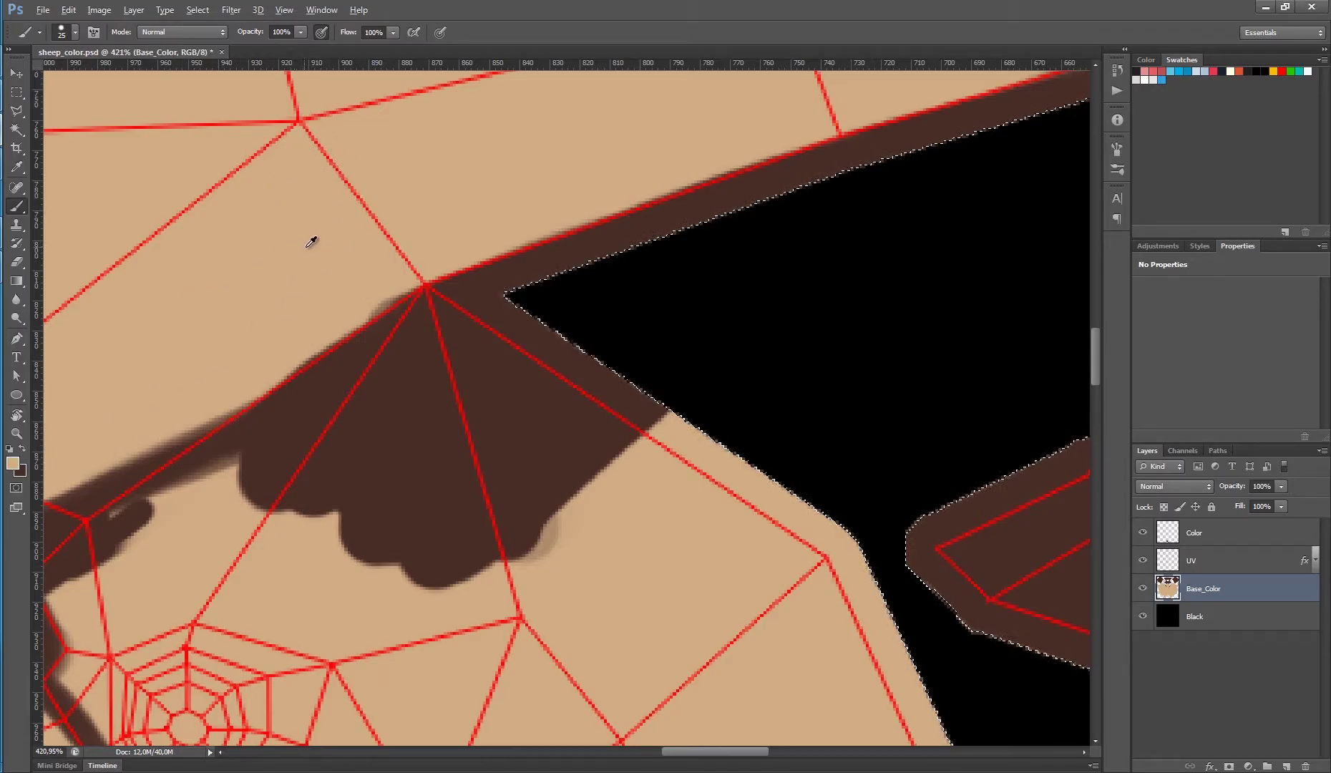
pyautogui.keyDown('alt'); pyautogui.click(341, 259); pyautogui.keyUp('alt')
pyautogui.moveTo(344, 261)
pyautogui.keyDown('alt'); pyautogui.mouseDown(button='right')
pyautogui.moveTo(321, 274)
pyautogui.moveTo(411, 262)
pyautogui.mouseUp(button='right'); pyautogui.keyUp('alt')
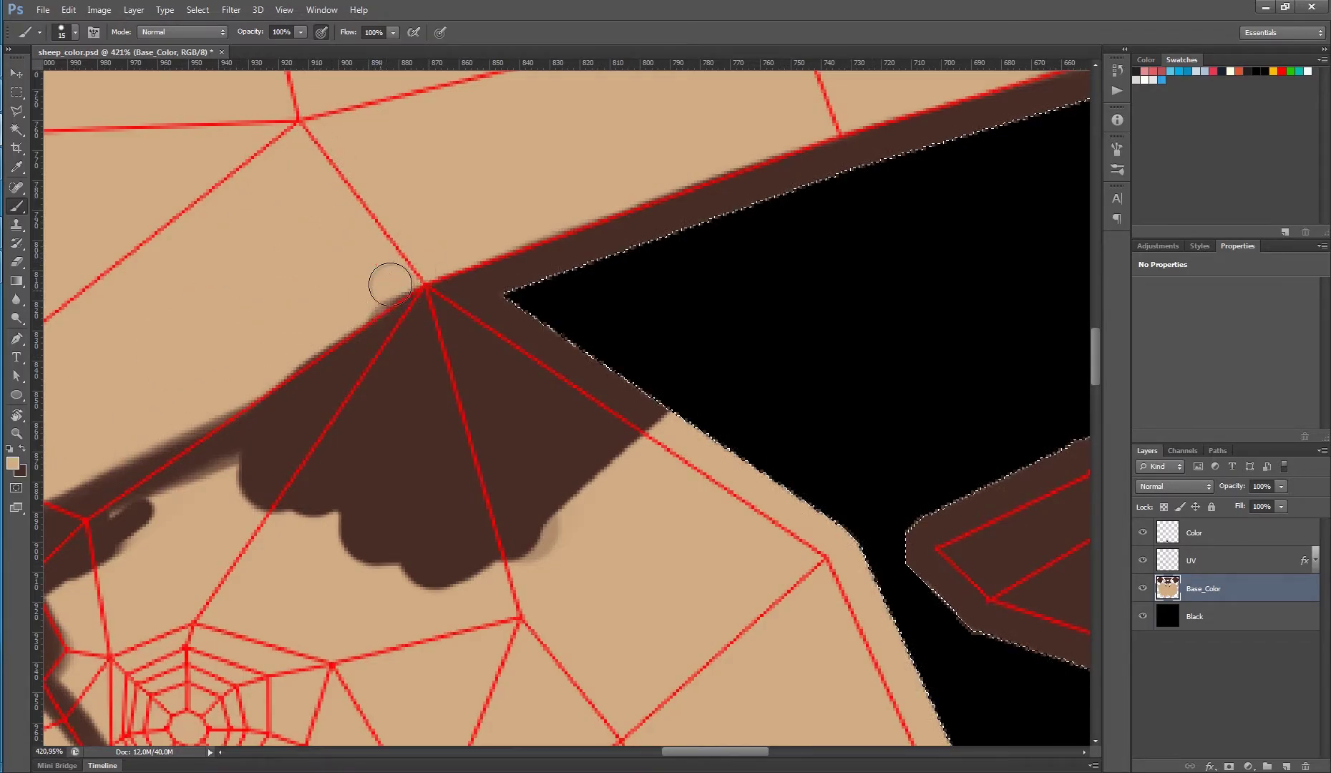
pyautogui.moveTo(379, 303); pyautogui.dragTo(413, 277)
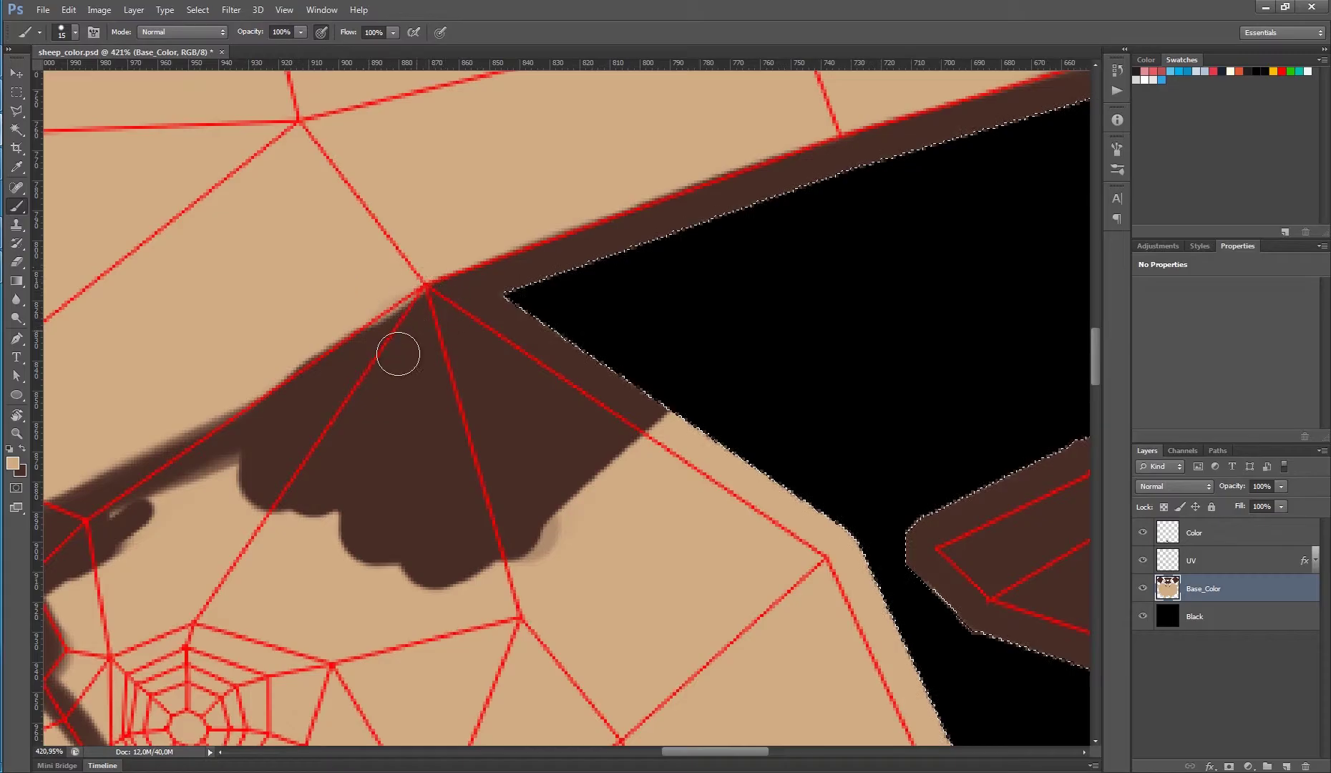
# Switch back to dark brown and refine the face border between the ear-base patch and the notch corner.
pyautogui.press('x')
pyautogui.moveTo(439, 327)
pyautogui.mouseDown()
pyautogui.moveTo(177, 450)
pyautogui.moveTo(378, 335)
pyautogui.mouseUp()
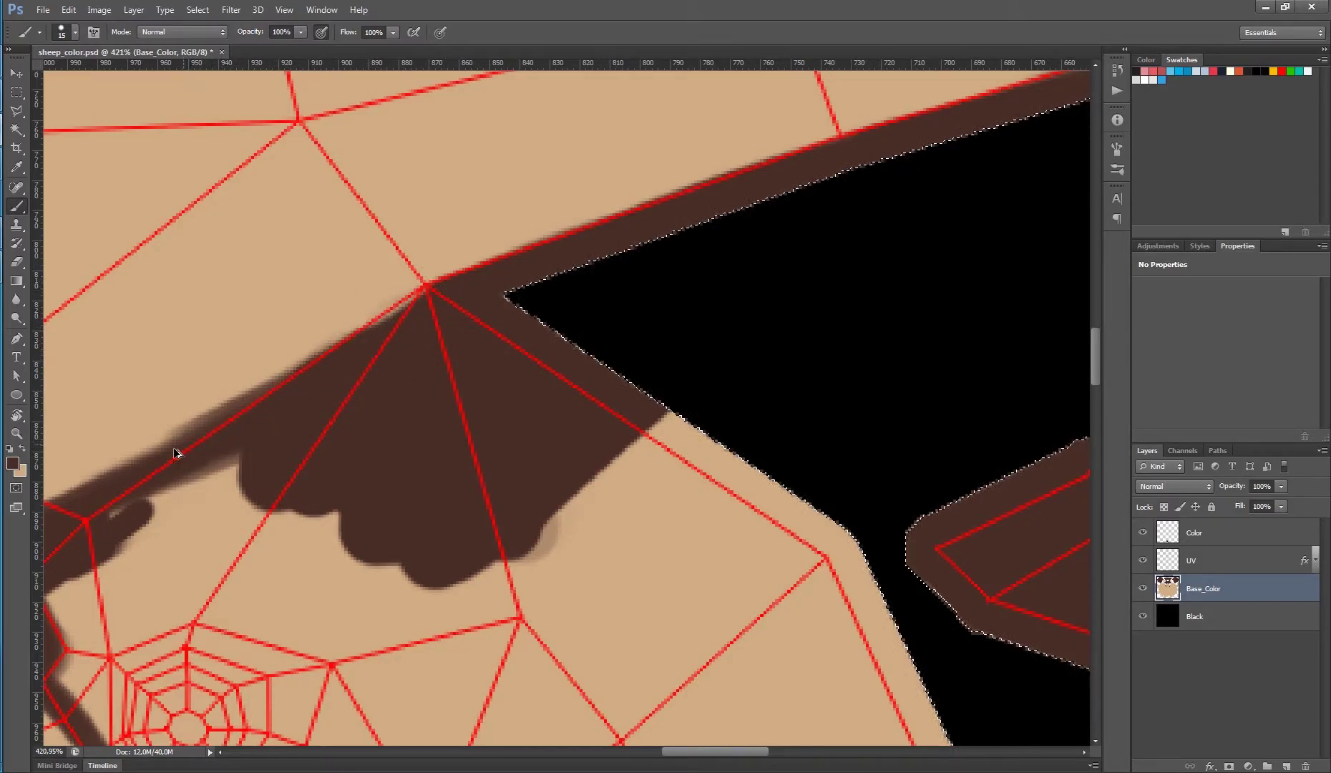
pyautogui.hotkey('ctrl', 'alt', 'z')
pyautogui.hotkey('ctrl', 'alt', 'z')
pyautogui.moveTo(162, 458); pyautogui.dragTo(321, 371)
pyautogui.moveTo(175, 467); pyautogui.dragTo(383, 339)
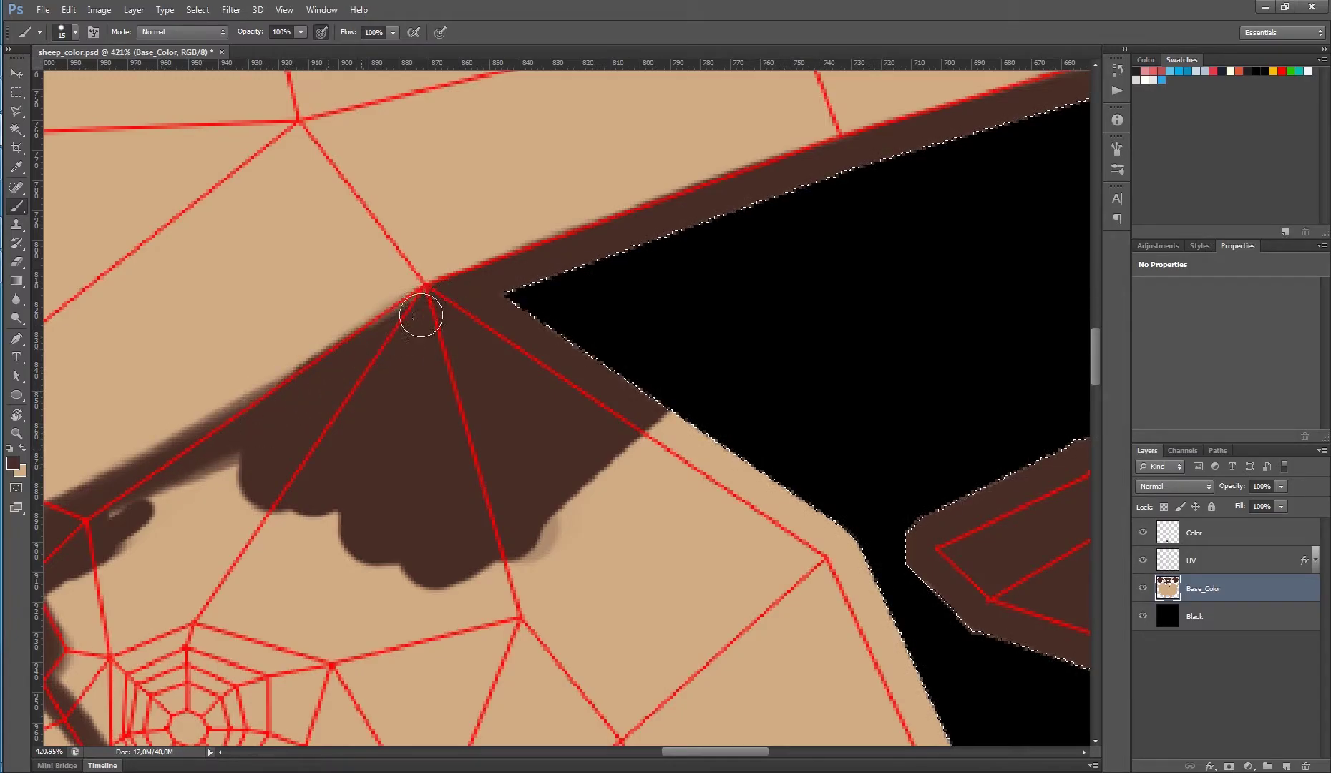
# Set the brush to 60 px and fill a broad dark brown band around the rounded outer edge of the face.
pyautogui.keyDown('alt'); pyautogui.scroll(-6, 501, 380); pyautogui.keyUp('alt')
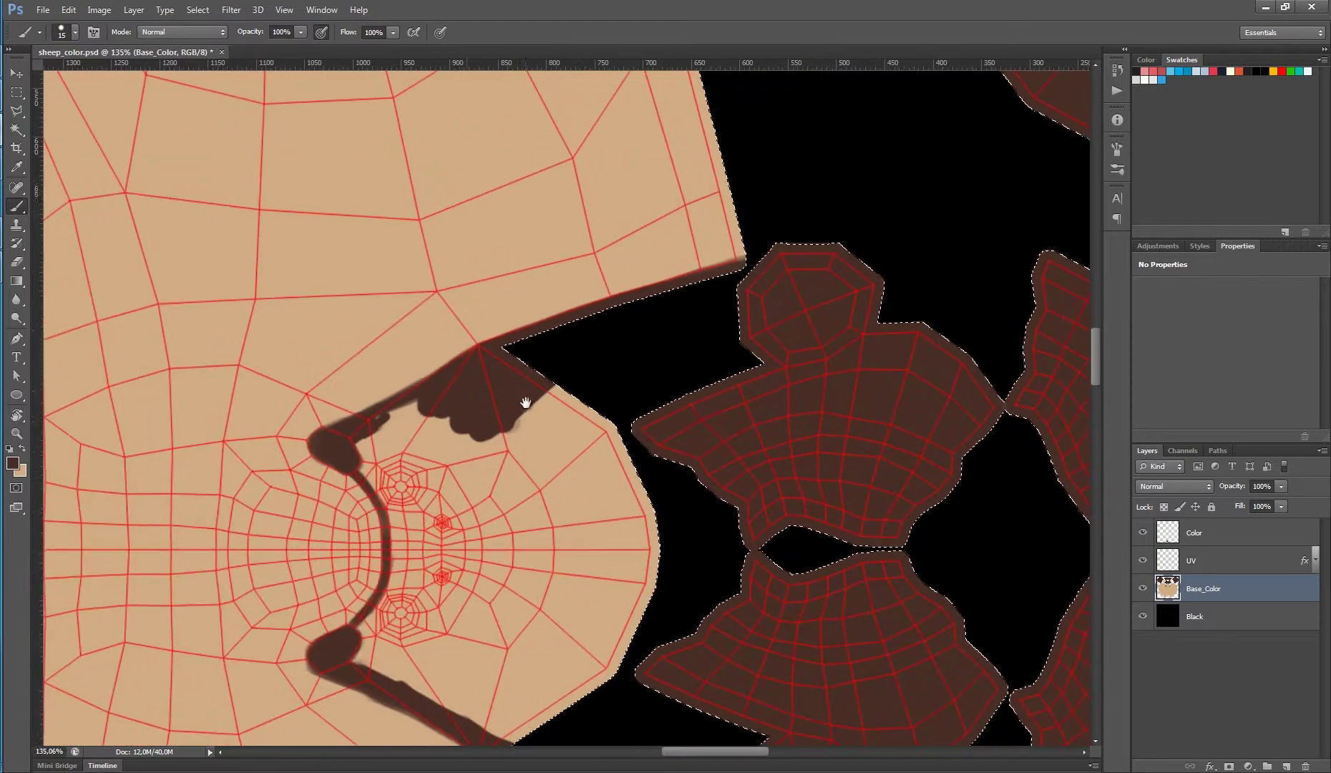
pyautogui.keyDown('alt'); pyautogui.moveTo(506, 512); pyautogui.dragTo(529, 511, button='right'); pyautogui.keyUp('alt')
pyautogui.moveTo(550, 413)
pyautogui.mouseDown()
pyautogui.moveTo(617, 425)
pyautogui.moveTo(597, 538)
pyautogui.moveTo(612, 619)
pyautogui.moveTo(602, 648)
pyautogui.mouseUp()
pyautogui.moveTo(624, 504)
pyautogui.mouseDown()
pyautogui.moveTo(633, 368)
pyautogui.moveTo(633, 380)
pyautogui.mouseUp()
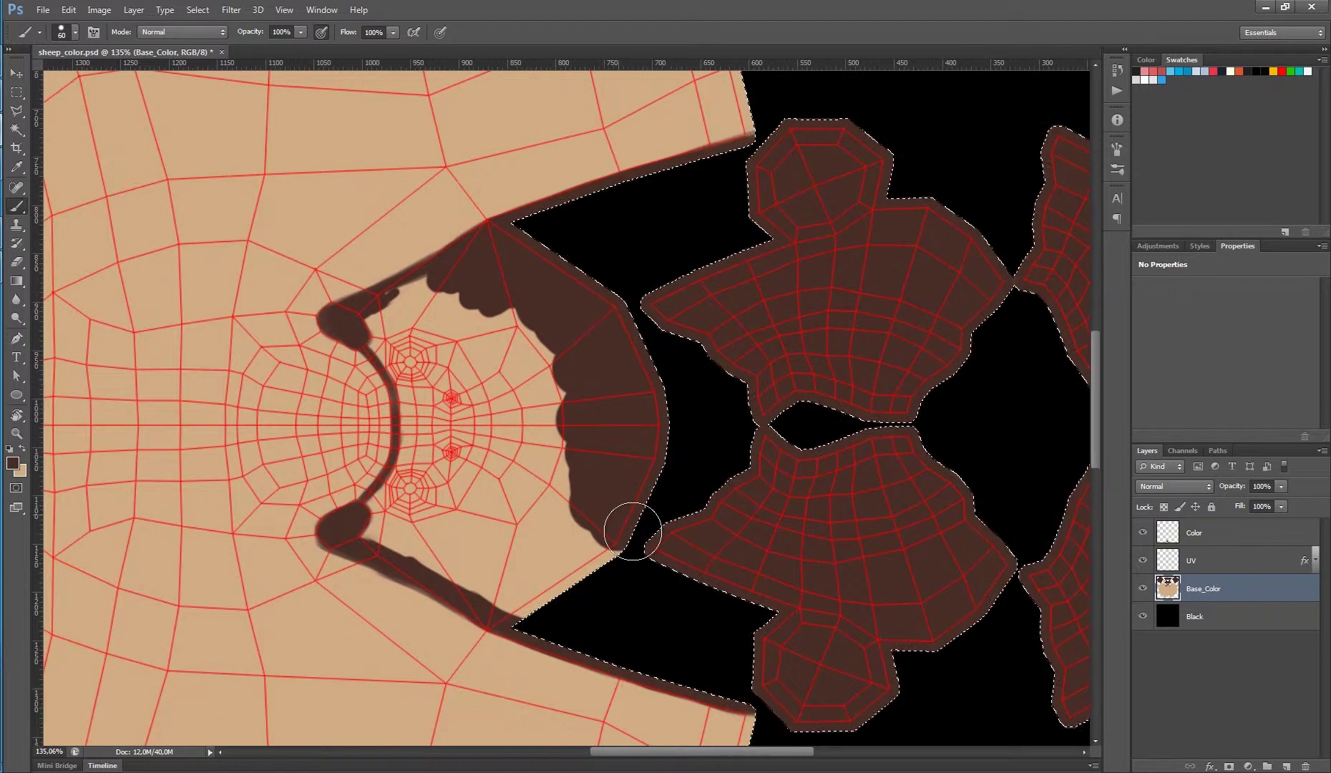
pyautogui.moveTo(632, 529)
pyautogui.mouseDown()
pyautogui.moveTo(526, 594)
pyautogui.moveTo(569, 501)
pyautogui.moveTo(570, 407)
pyautogui.moveTo(481, 301)
pyautogui.moveTo(494, 362)
pyautogui.mouseUp()
pyautogui.keyDown('alt'); pyautogui.scroll(2, 487, 357); pyautogui.keyUp('alt')
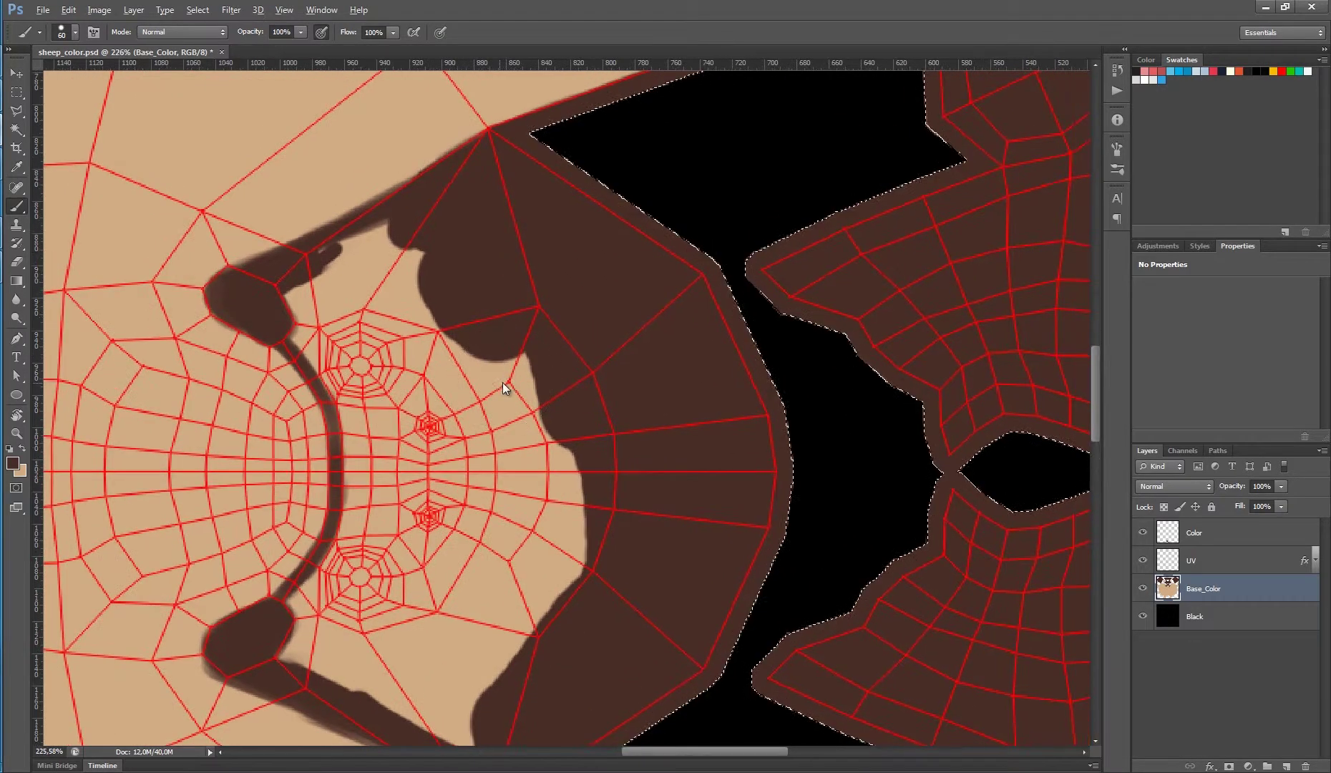
# Set the brush to 27 px and paint dark brown around both eyes and across one half of the face's inner area.
pyautogui.keyDown('alt'); pyautogui.moveTo(501, 382); pyautogui.dragTo(457, 388, button='right'); pyautogui.keyUp('alt')
pyautogui.moveTo(288, 326)
pyautogui.mouseDown()
pyautogui.moveTo(320, 351)
pyautogui.moveTo(333, 272)
pyautogui.moveTo(383, 243)
pyautogui.moveTo(312, 273)
pyautogui.moveTo(342, 306)
pyautogui.moveTo(362, 377)
pyautogui.moveTo(323, 367)
pyautogui.moveTo(354, 501)
pyautogui.moveTo(340, 402)
pyautogui.mouseUp()
pyautogui.moveTo(352, 461)
pyautogui.mouseDown()
pyautogui.moveTo(393, 433)
pyautogui.moveTo(412, 498)
pyautogui.moveTo(512, 220)
pyautogui.mouseUp()
pyautogui.moveTo(385, 396)
pyautogui.keyDown('ctrl'); pyautogui.mouseDown()
pyautogui.moveTo(421, 398)
pyautogui.moveTo(387, 346)
pyautogui.moveTo(469, 254)
pyautogui.moveTo(466, 304)
pyautogui.moveTo(566, 307)
pyautogui.mouseUp(); pyautogui.keyUp('ctrl')
pyautogui.moveTo(373, 458)
pyautogui.mouseDown()
pyautogui.moveTo(653, 565)
pyautogui.moveTo(624, 588)
pyautogui.moveTo(445, 417)
pyautogui.moveTo(549, 311)
pyautogui.moveTo(511, 407)
pyautogui.moveTo(624, 372)
pyautogui.moveTo(697, 424)
pyautogui.moveTo(741, 490)
pyautogui.mouseUp()
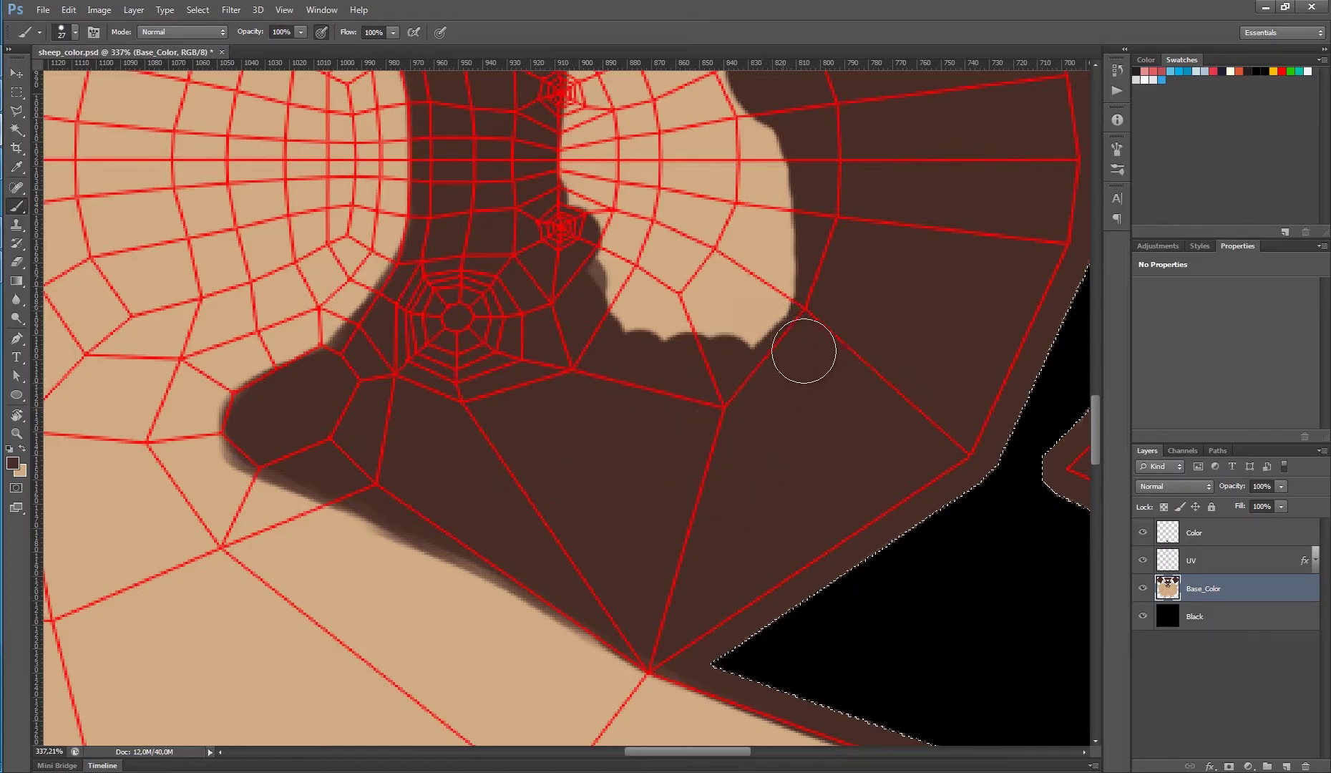
pyautogui.moveTo(739, 311); pyautogui.dragTo(707, 312)
# Hide the UV layer and fill the remaining tan gap inside the face with dark brown on the Base_Color layer.
pyautogui.keyDown('alt'); pyautogui.scroll(-6, 765, 319); pyautogui.keyUp('alt')
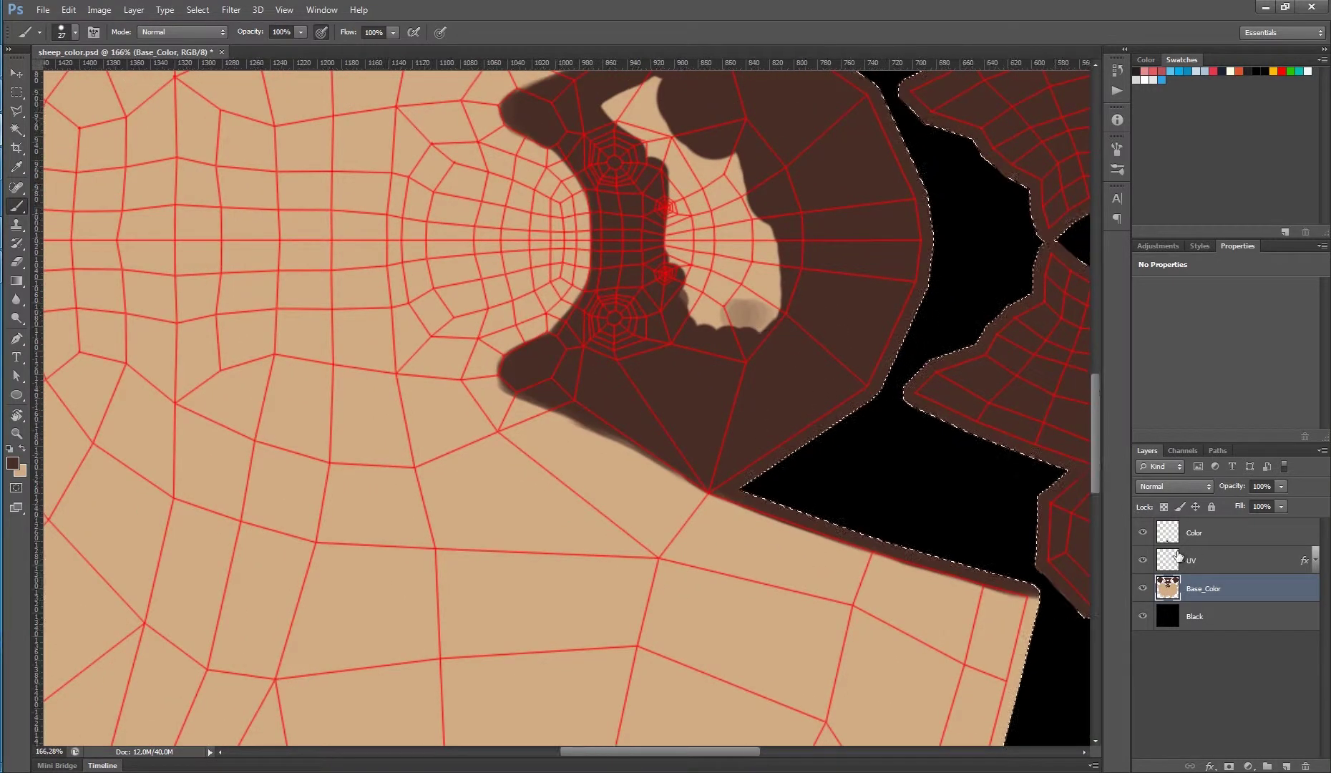
pyautogui.scroll(3, 734, 315)
pyautogui.moveTo(611, 190); pyautogui.dragTo(624, 215)
pyautogui.moveTo(678, 257)
pyautogui.mouseDown()
pyautogui.moveTo(730, 307)
pyautogui.moveTo(741, 365)
pyautogui.moveTo(728, 424)
pyautogui.mouseUp()
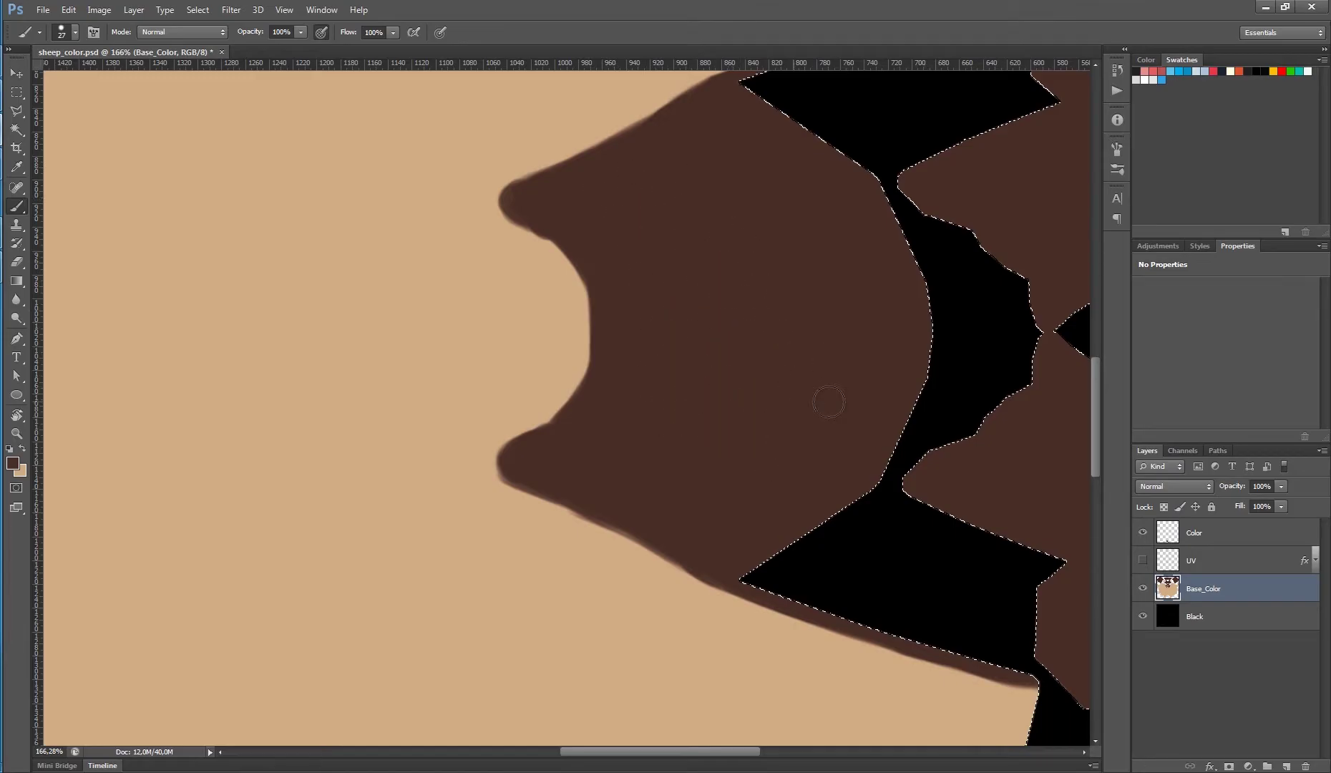
# Clear the selection around the UV shells and save the sheep_color.psd texture.
pyautogui.keyDown('alt'); pyautogui.scroll(-8, 757, 353); pyautogui.keyUp('alt')
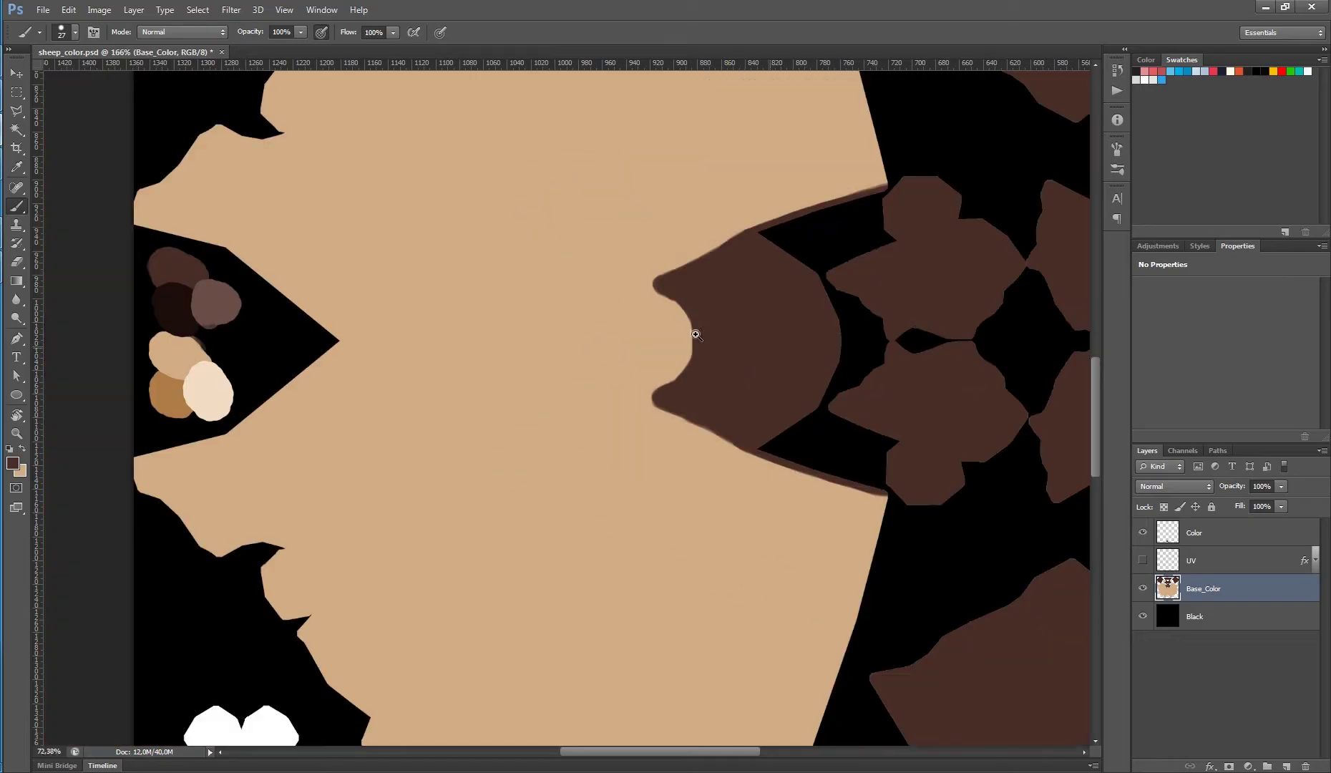
pyautogui.hotkey('ctrl', 'd')
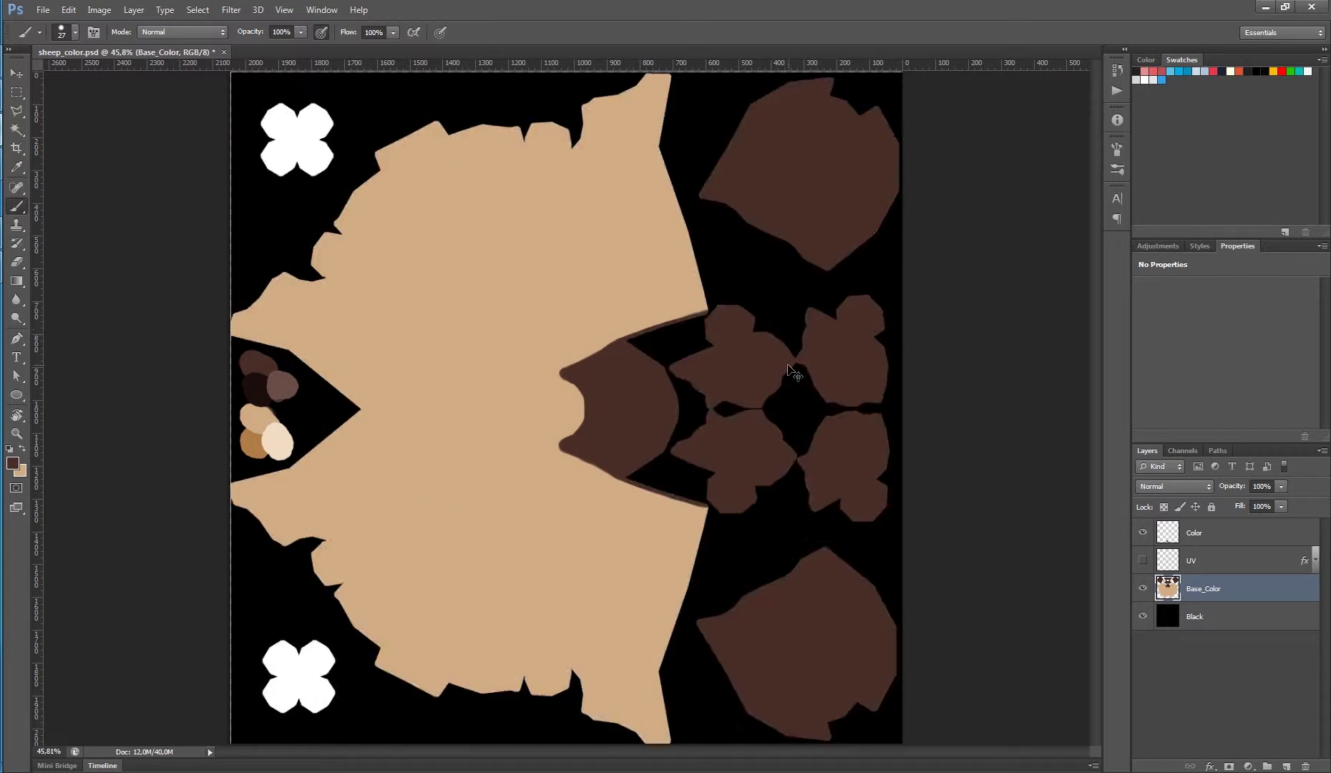
pyautogui.hotkey('ctrl', 's')
# Switch to Maya, deselect the sheep and examine the updated texture on its face, ears, wool and legs from several angles.
pyautogui.hotkey('alt', 'Tab')
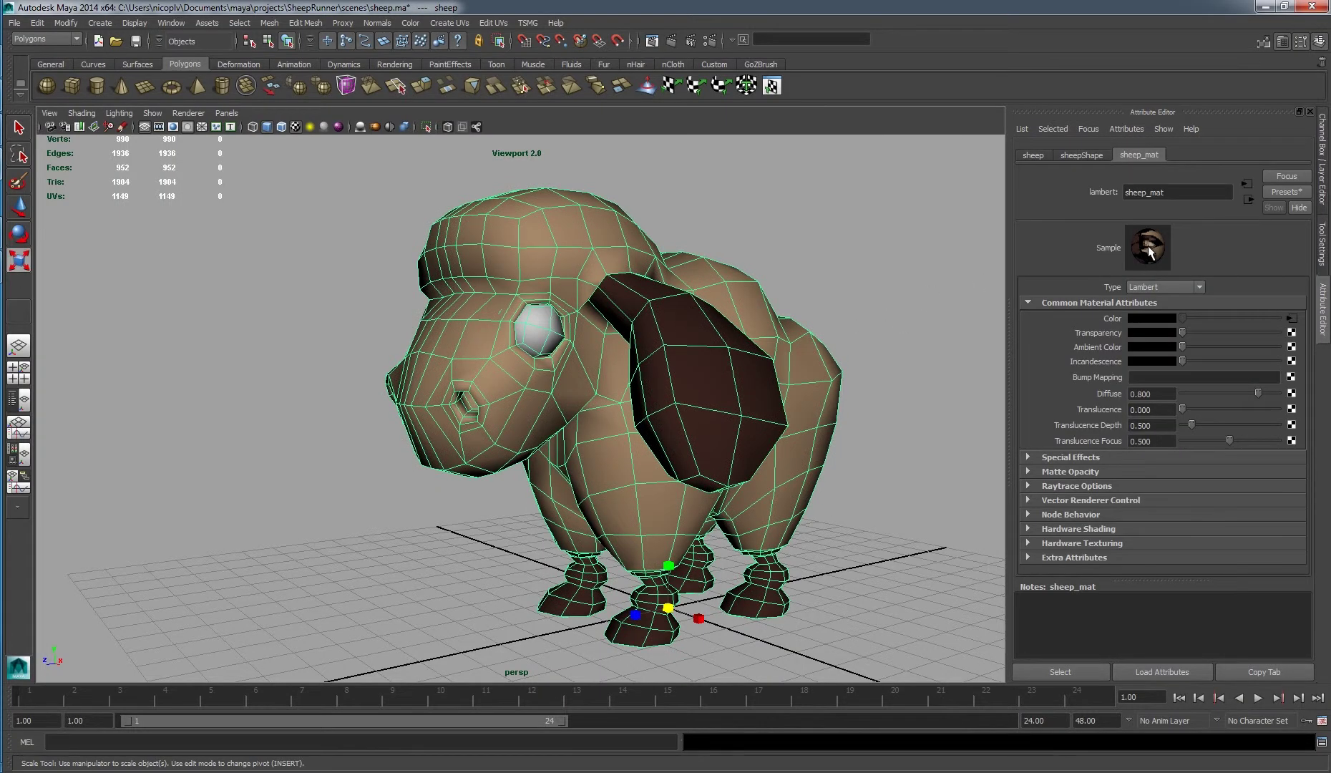
pyautogui.click(810, 233)
pyautogui.keyDown('alt'); pyautogui.moveTo(748, 256); pyautogui.dragTo(921, 402); pyautogui.keyUp('alt')
pyautogui.keyDown('alt'); pyautogui.moveTo(921, 402); pyautogui.dragTo(726, 374, button='right'); pyautogui.keyUp('alt')
pyautogui.keyDown('alt'); pyautogui.moveTo(726, 373); pyautogui.dragTo(767, 370); pyautogui.keyUp('alt')
pyautogui.keyDown('alt'); pyautogui.moveTo(701, 349); pyautogui.dragTo(816, 377, button='right'); pyautogui.keyUp('alt')
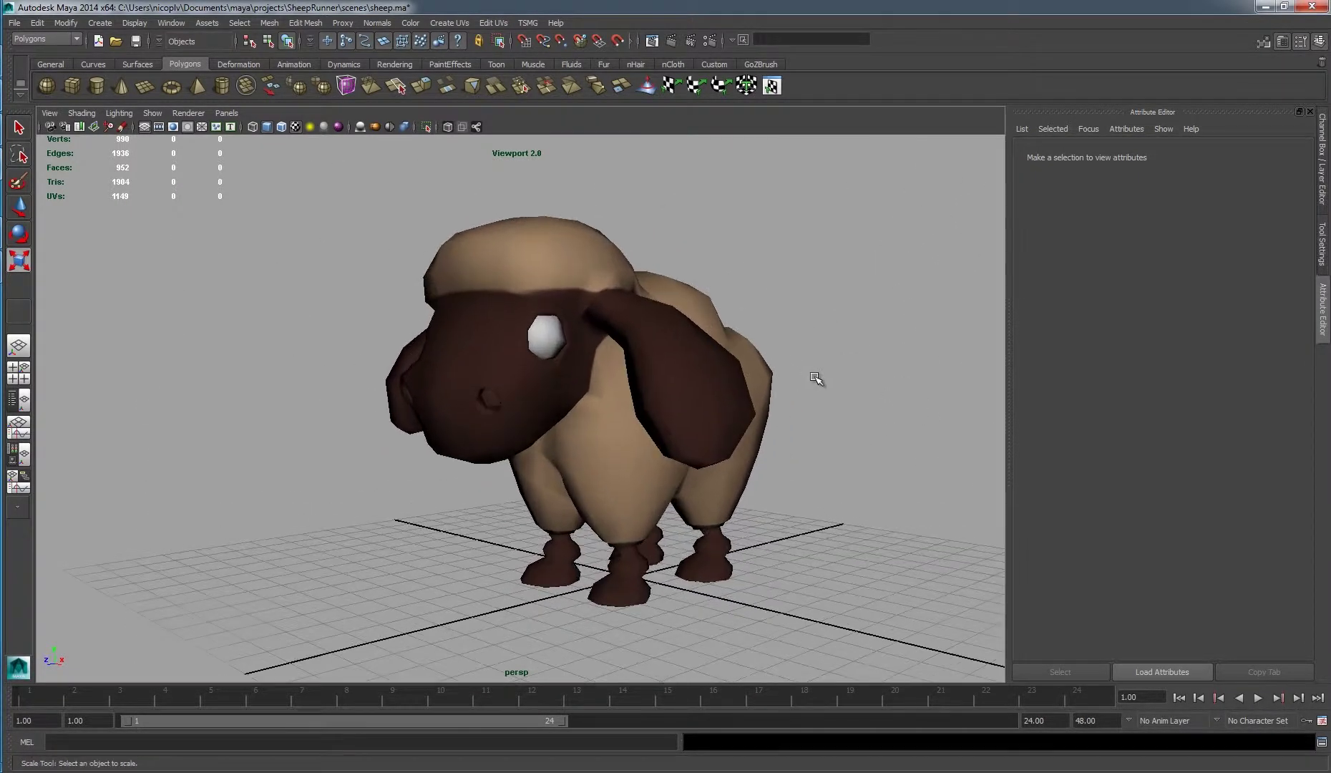
pyautogui.keyDown('alt'); pyautogui.moveTo(815, 378); pyautogui.dragTo(712, 343); pyautogui.keyUp('alt')
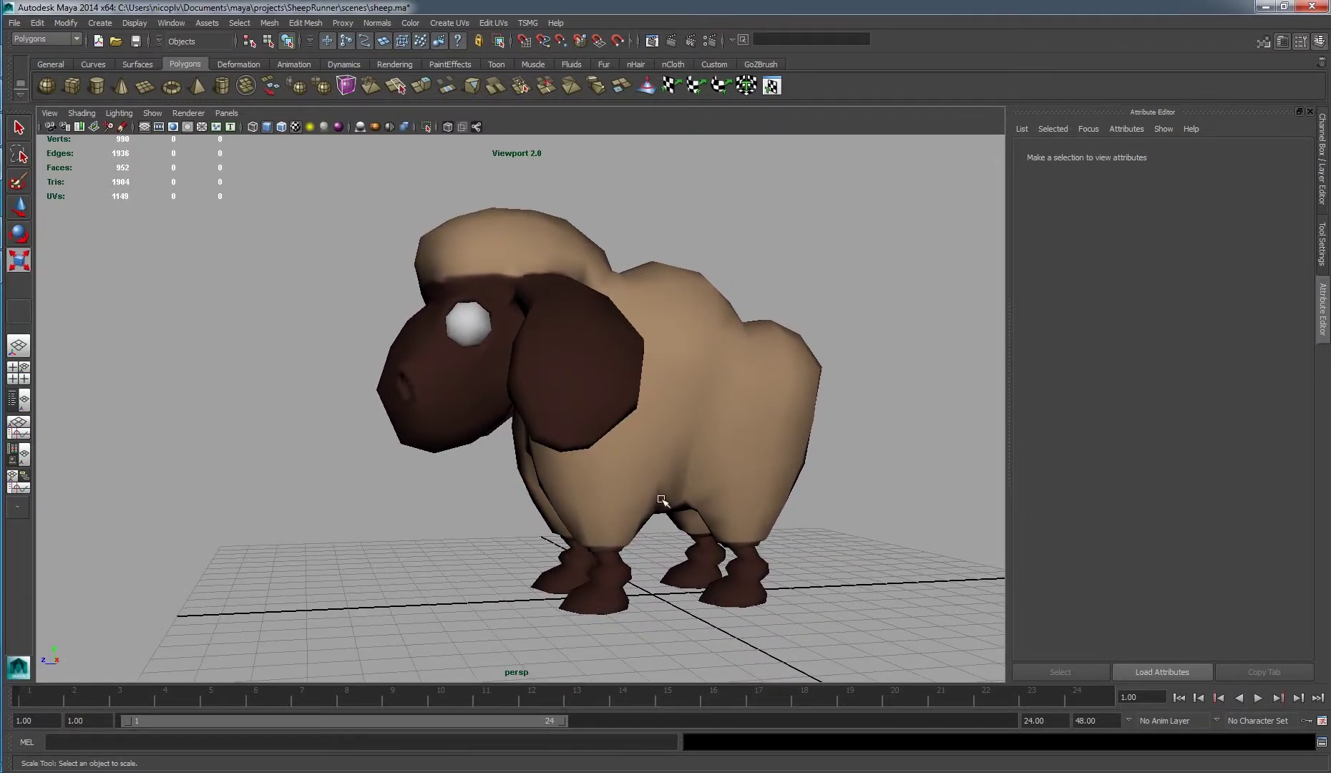
pyautogui.keyDown('alt'); pyautogui.moveTo(756, 458); pyautogui.dragTo(822, 452); pyautogui.keyUp('alt')
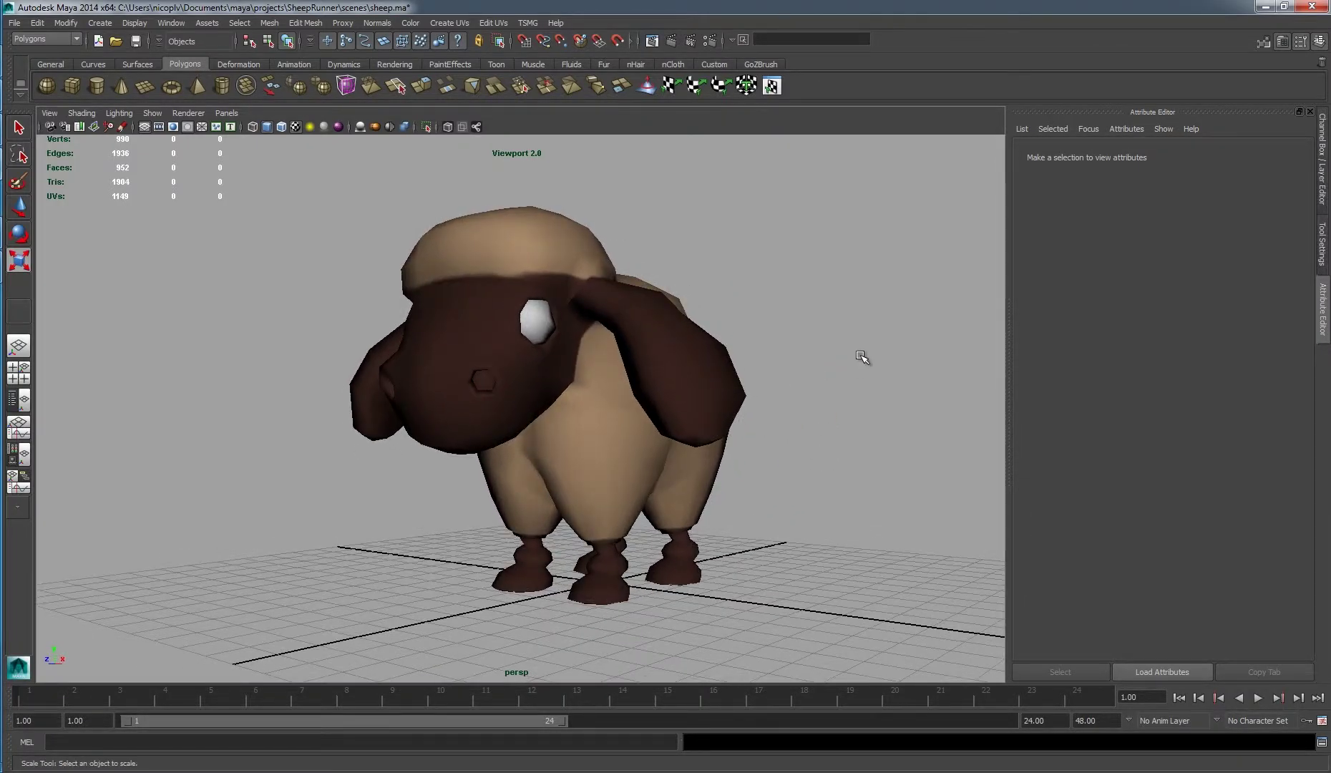
pyautogui.keyDown('alt'); pyautogui.moveTo(685, 326); pyautogui.dragTo(673, 556); pyautogui.keyUp('alt')
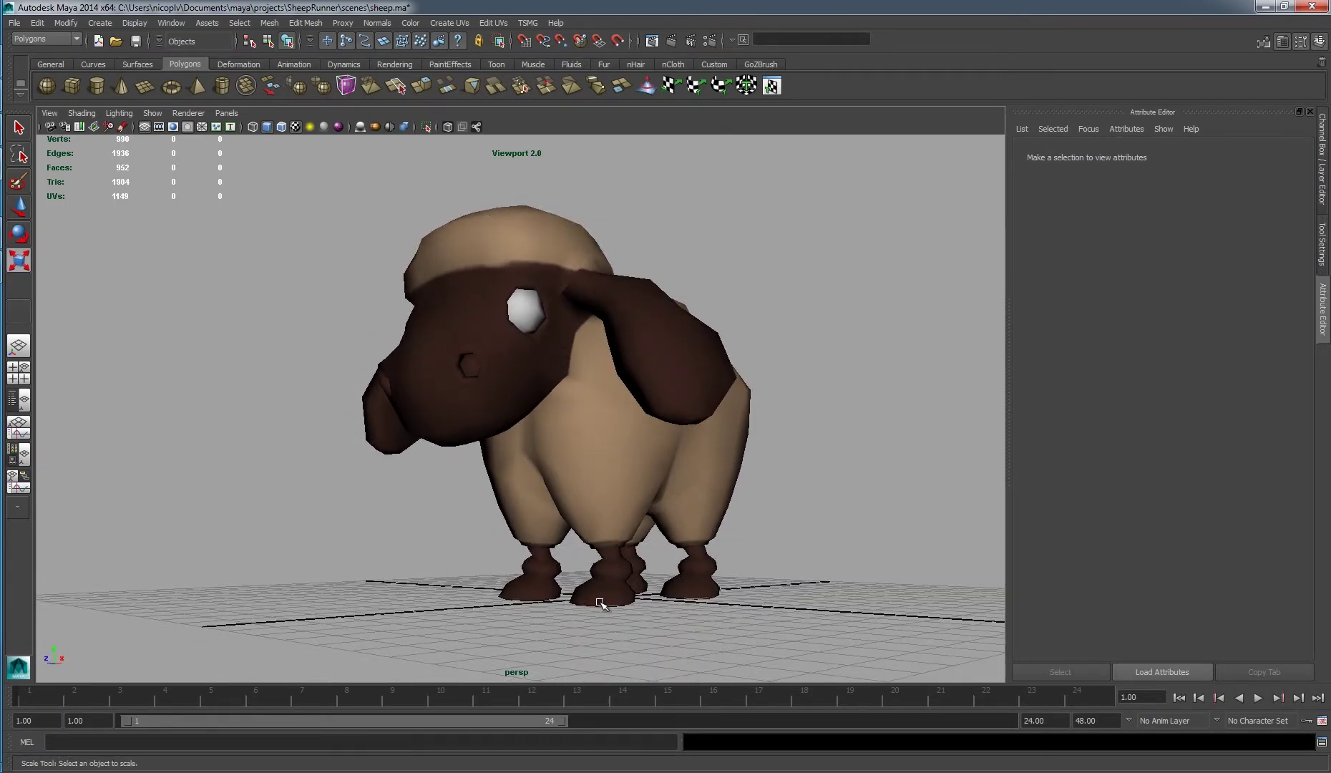